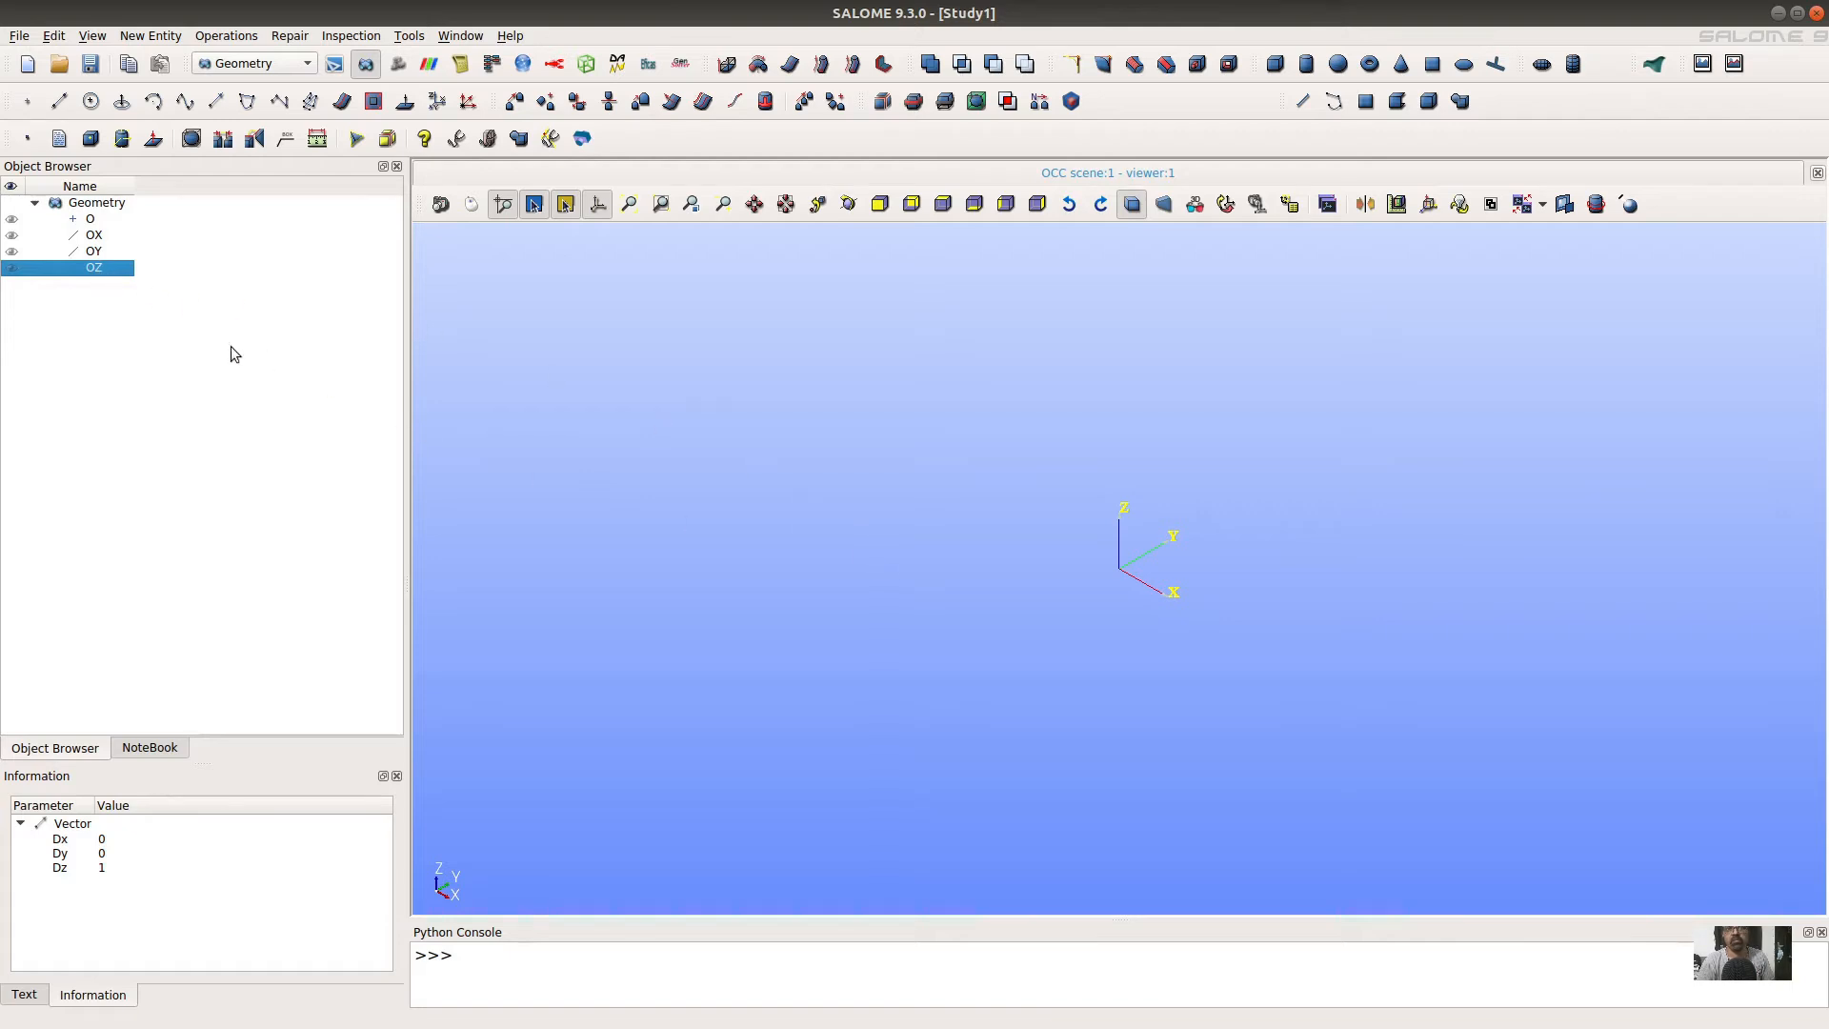
# Examine the coordinate axes from the front, back and side standard views and at free viewing angles.
pyautogui.click(12, 268)
pyautogui.click(879, 204)
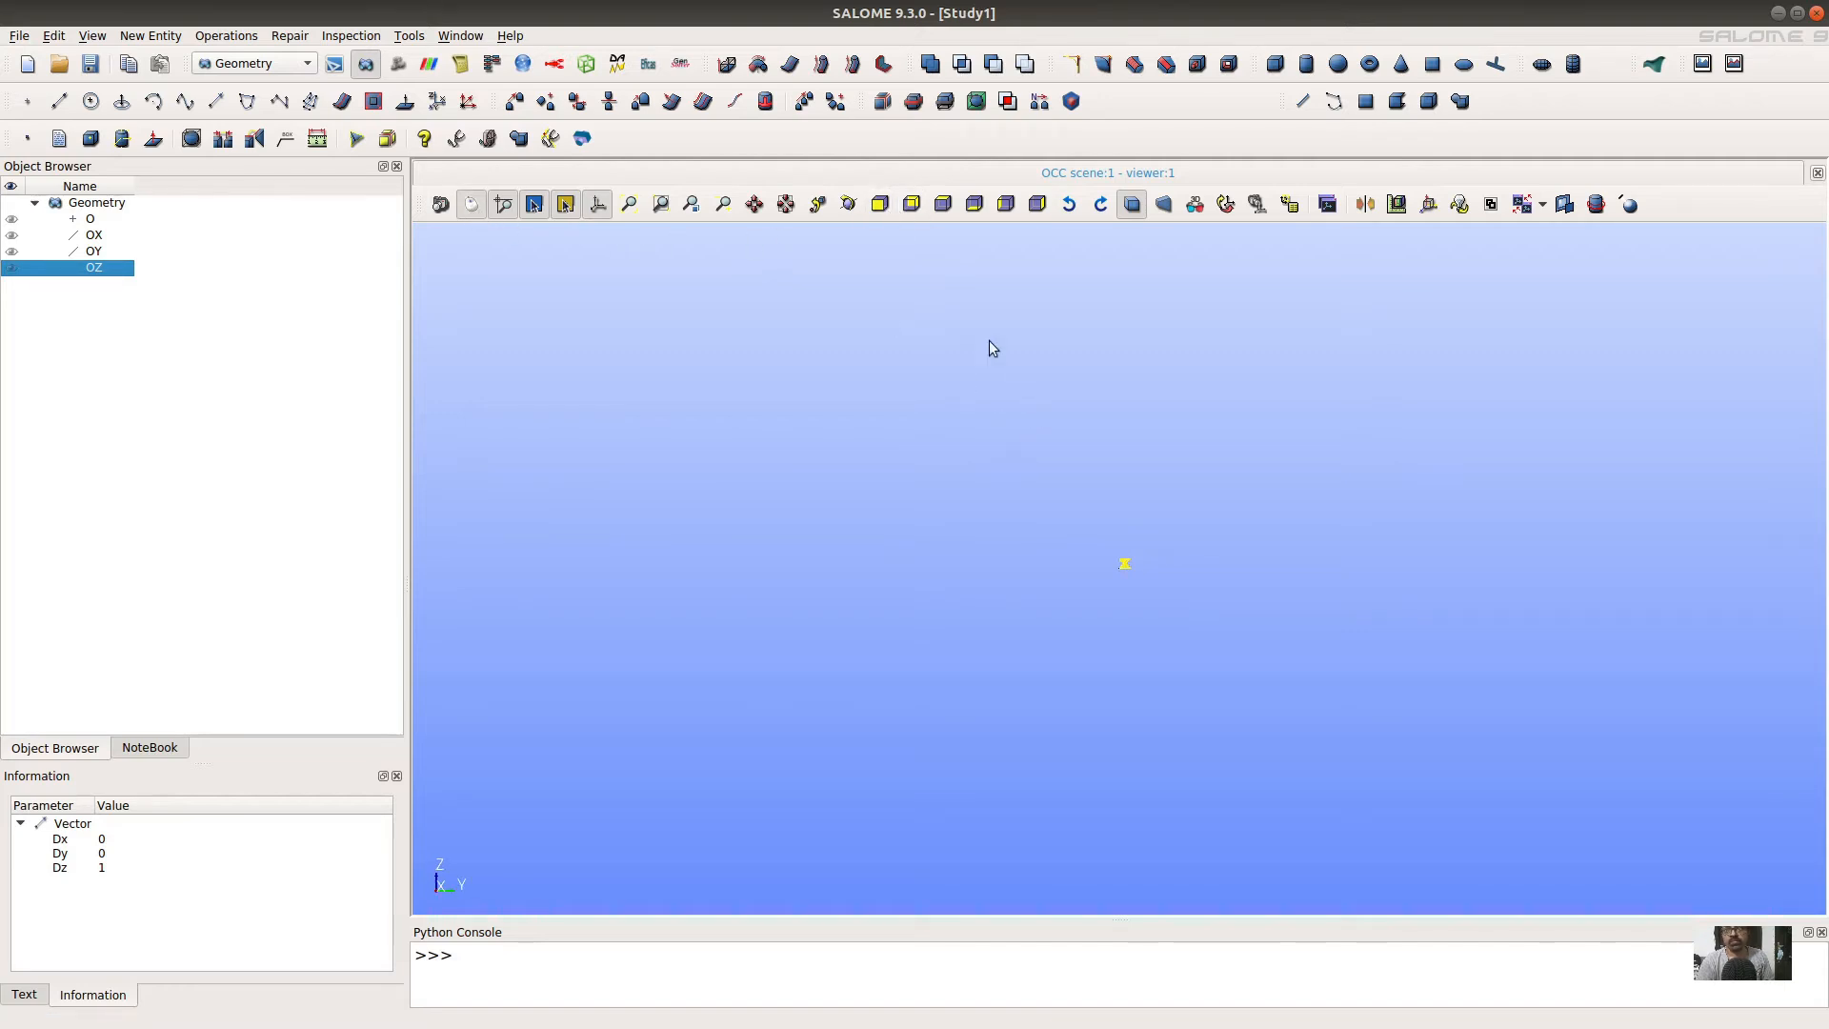
pyautogui.click(912, 205)
pyautogui.click(881, 206)
pyautogui.click(1003, 207)
pyautogui.moveTo(1065, 666); pyautogui.dragTo(1102, 640)
pyautogui.moveTo(800, 519); pyautogui.dragTo(1093, 628)
pyautogui.moveTo(1126, 549); pyautogui.dragTo(1134, 600)
# Display the OZ axis vector in the viewer while keeping OX and OY hidden.
pyautogui.click(11, 268)
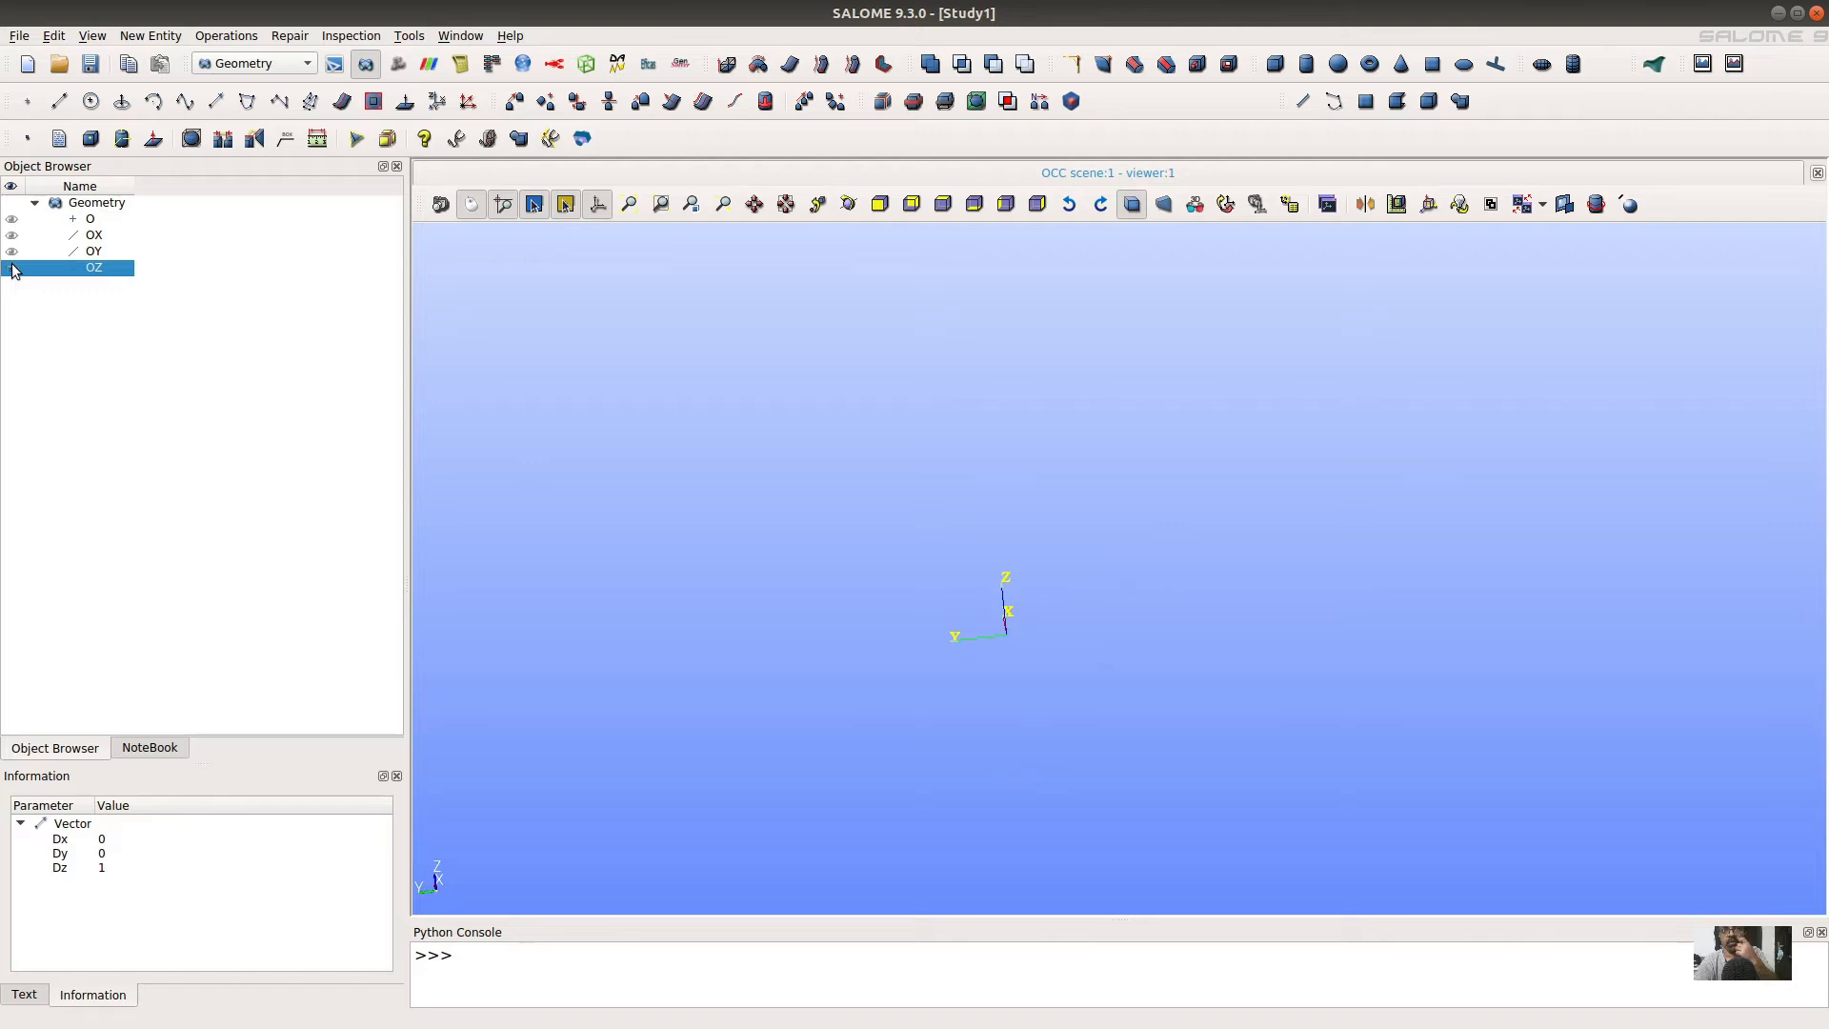
pyautogui.click(59, 294)
pyautogui.click(15, 251)
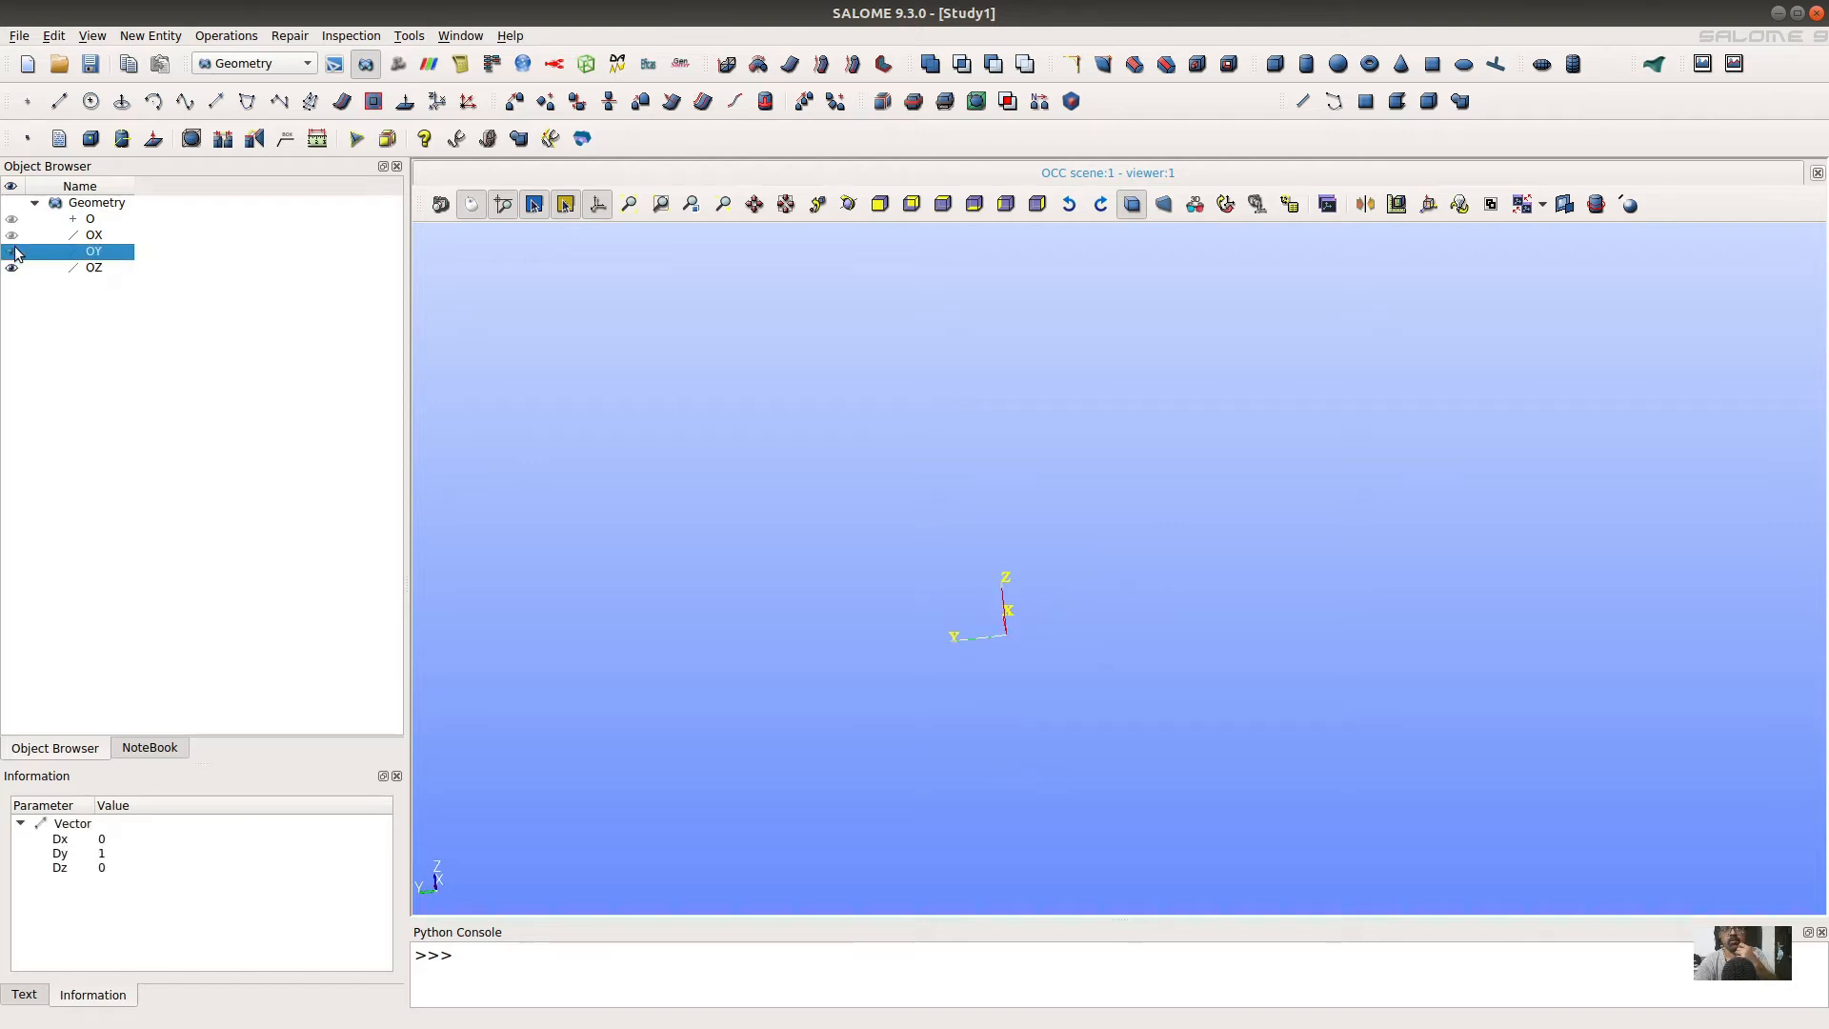
pyautogui.click(28, 263)
pyautogui.moveTo(977, 526); pyautogui.dragTo(1195, 545)
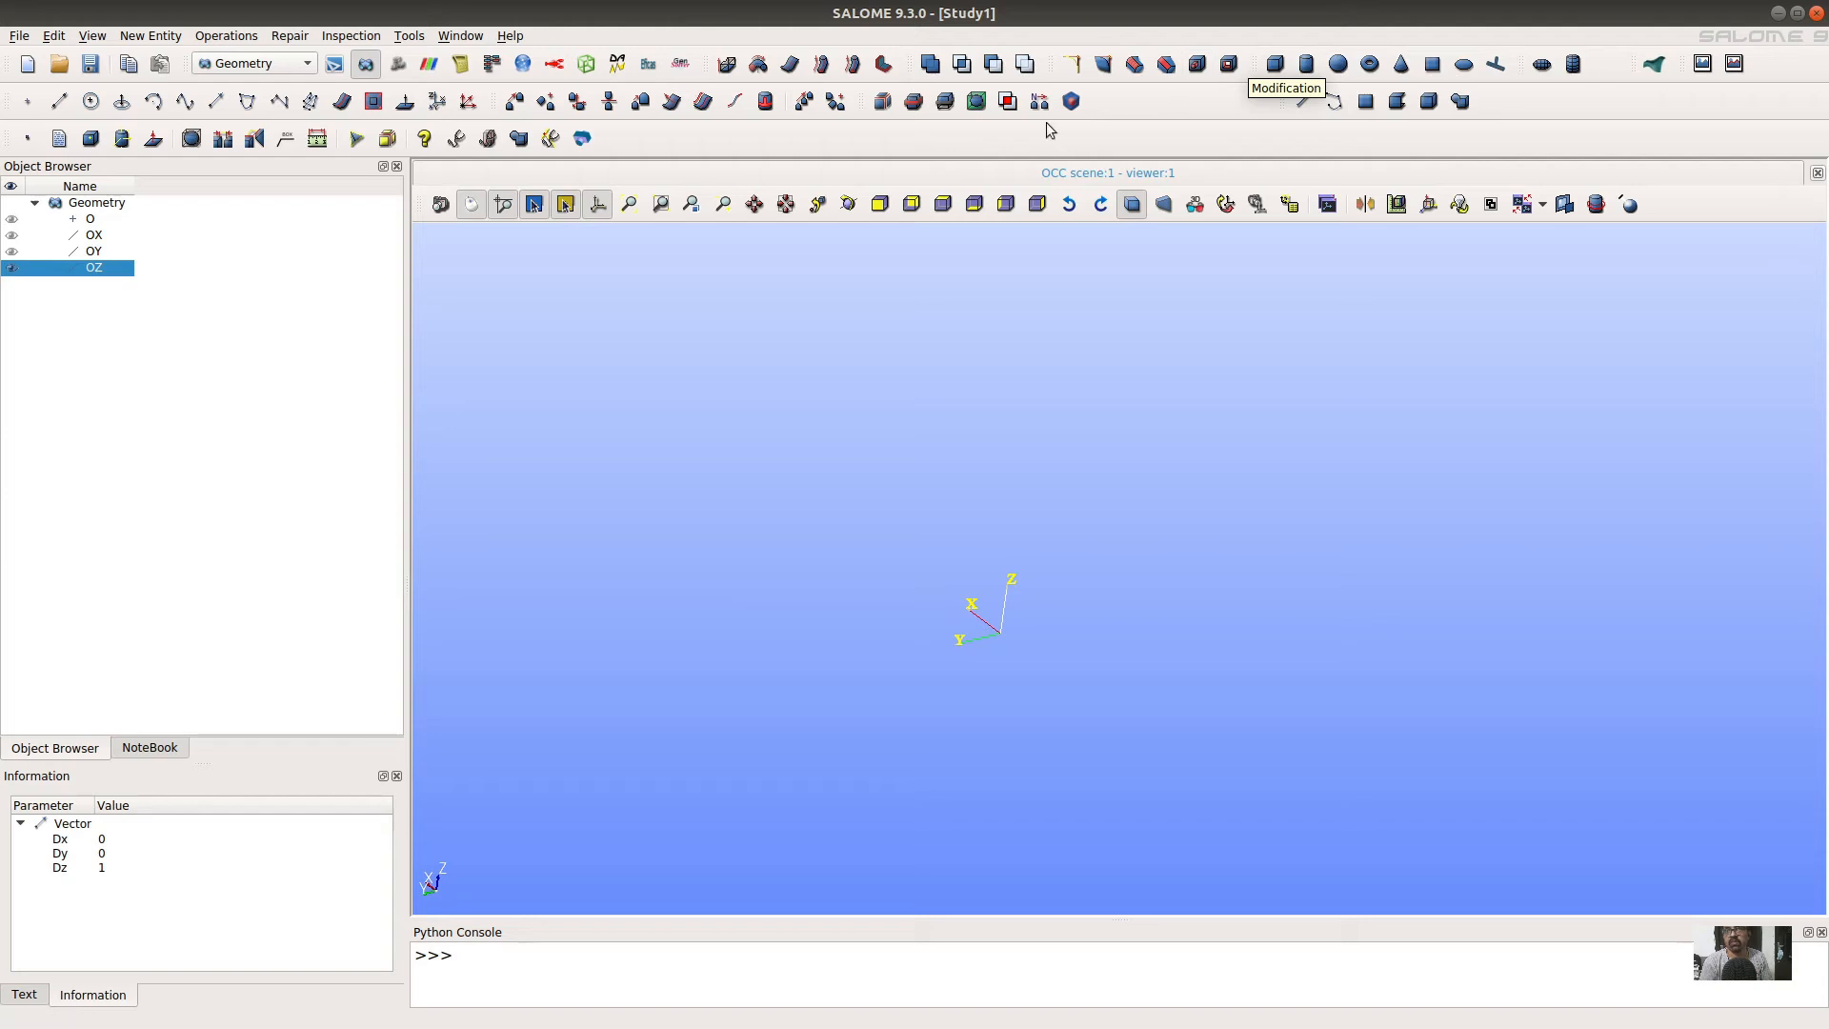
# Create a cylinder at the origin with radius 0.01 and height 0.5.
pyautogui.click(1306, 64)
pyautogui.moveTo(849, 502); pyautogui.dragTo(805, 506)
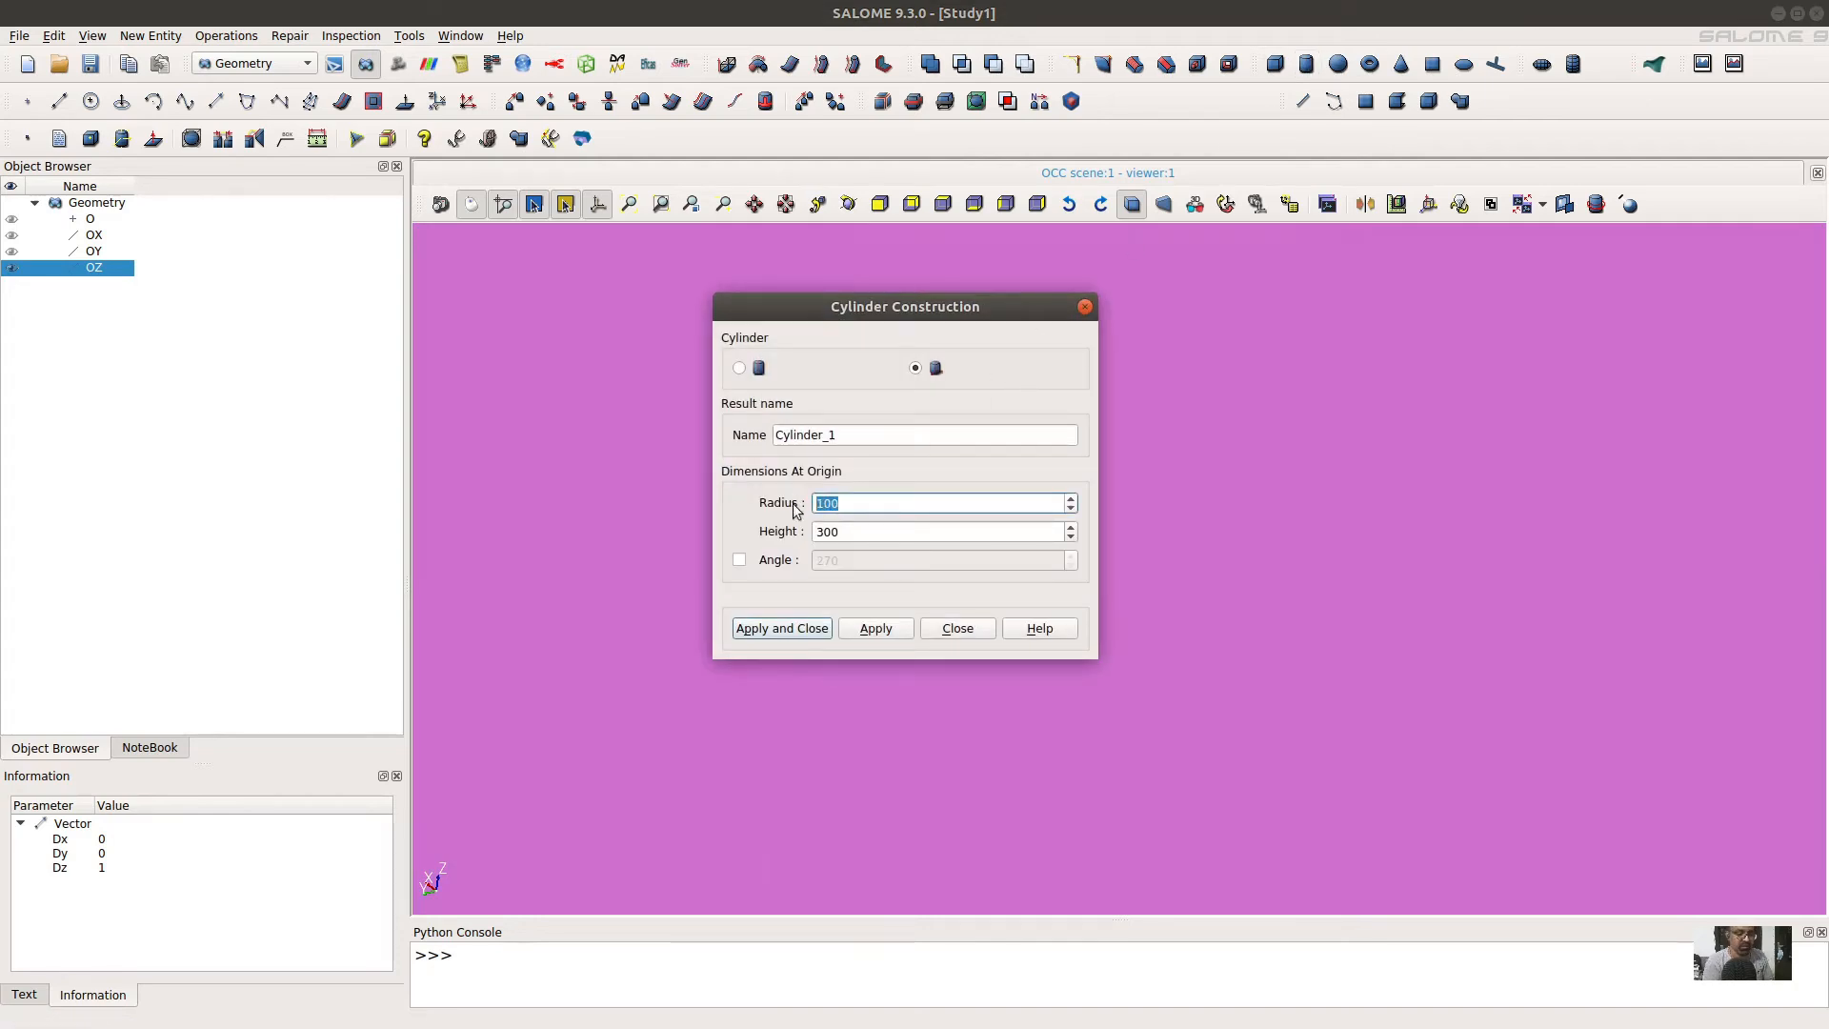
pyautogui.write('0.01')
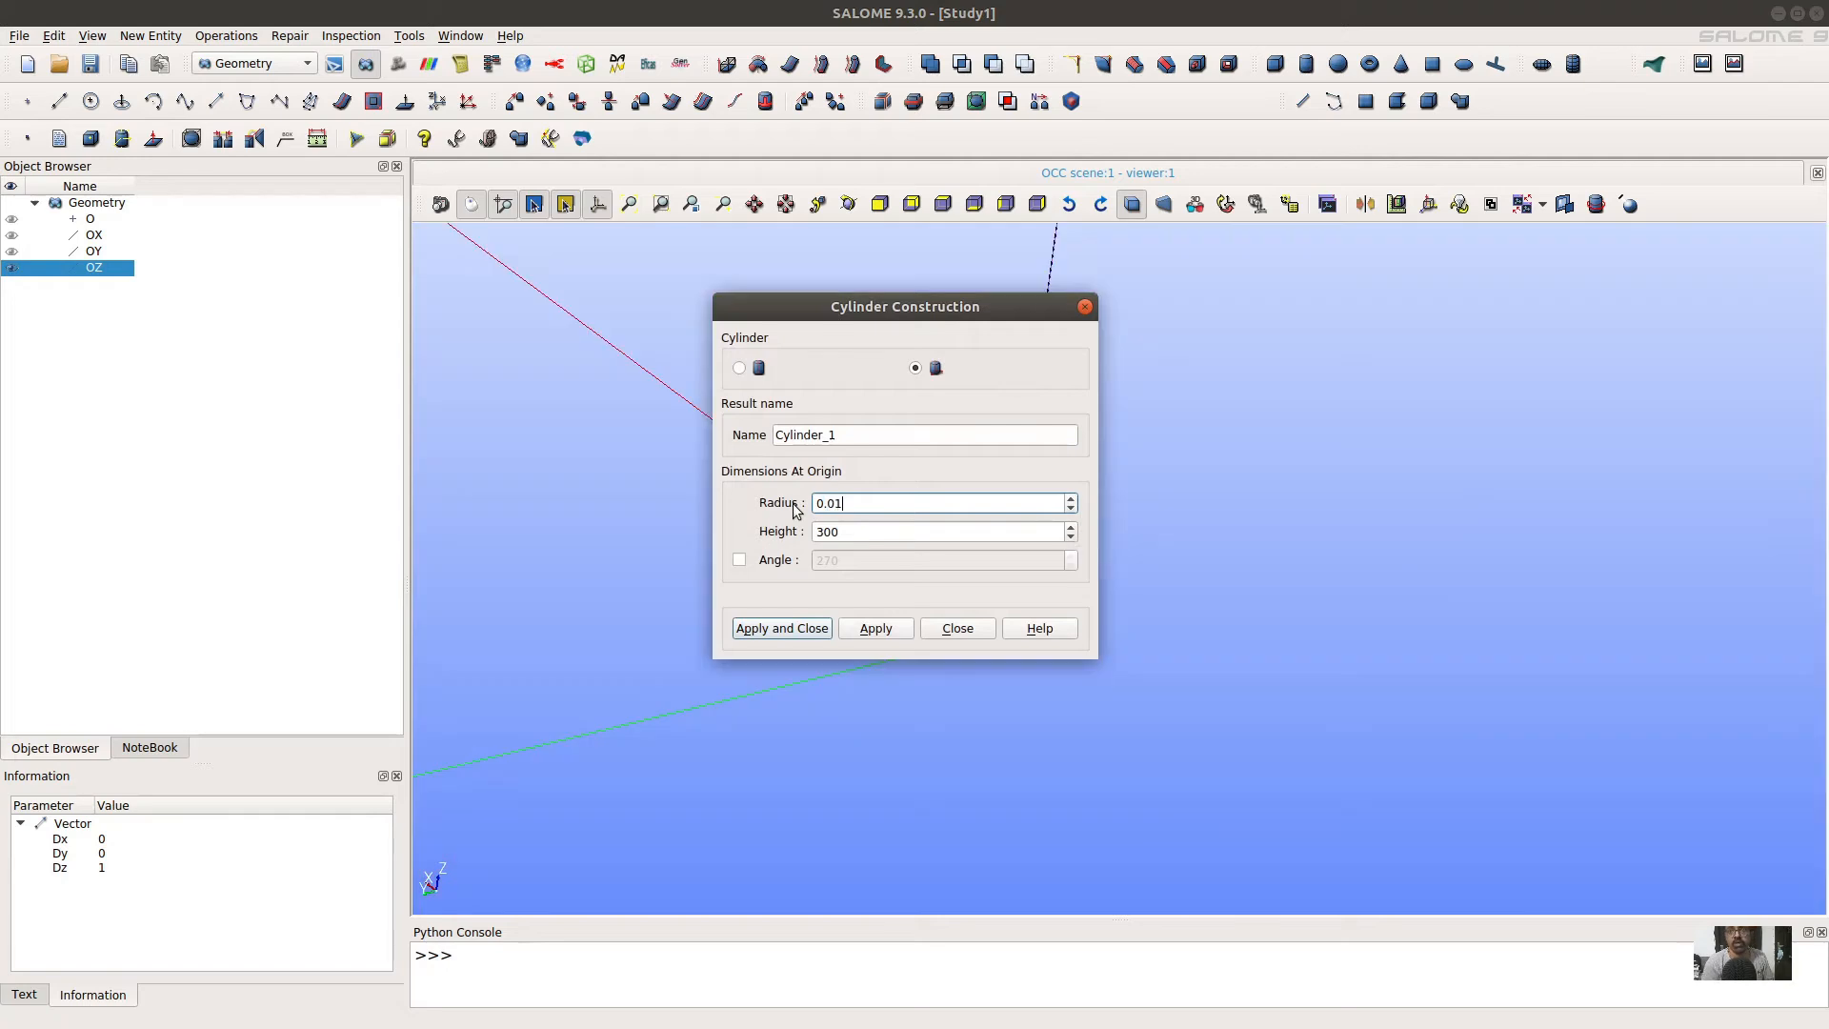
pyautogui.press('Tab')
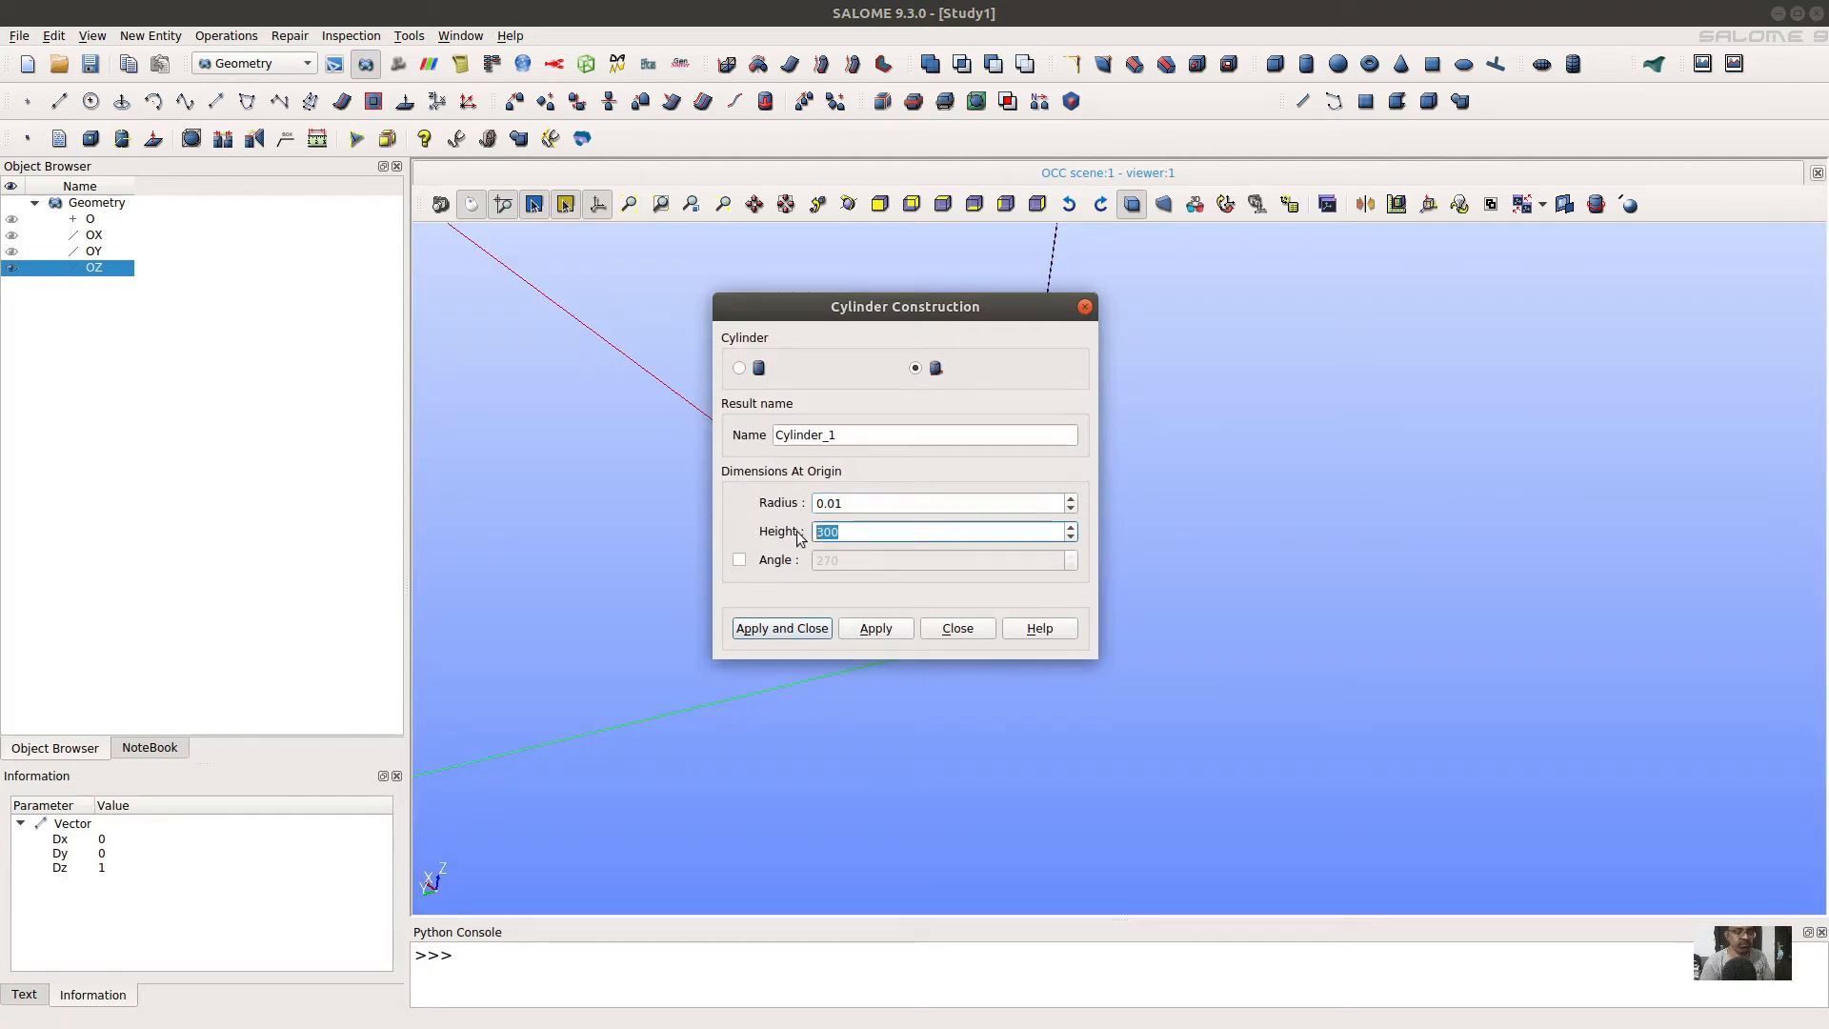
pyautogui.write('0.')
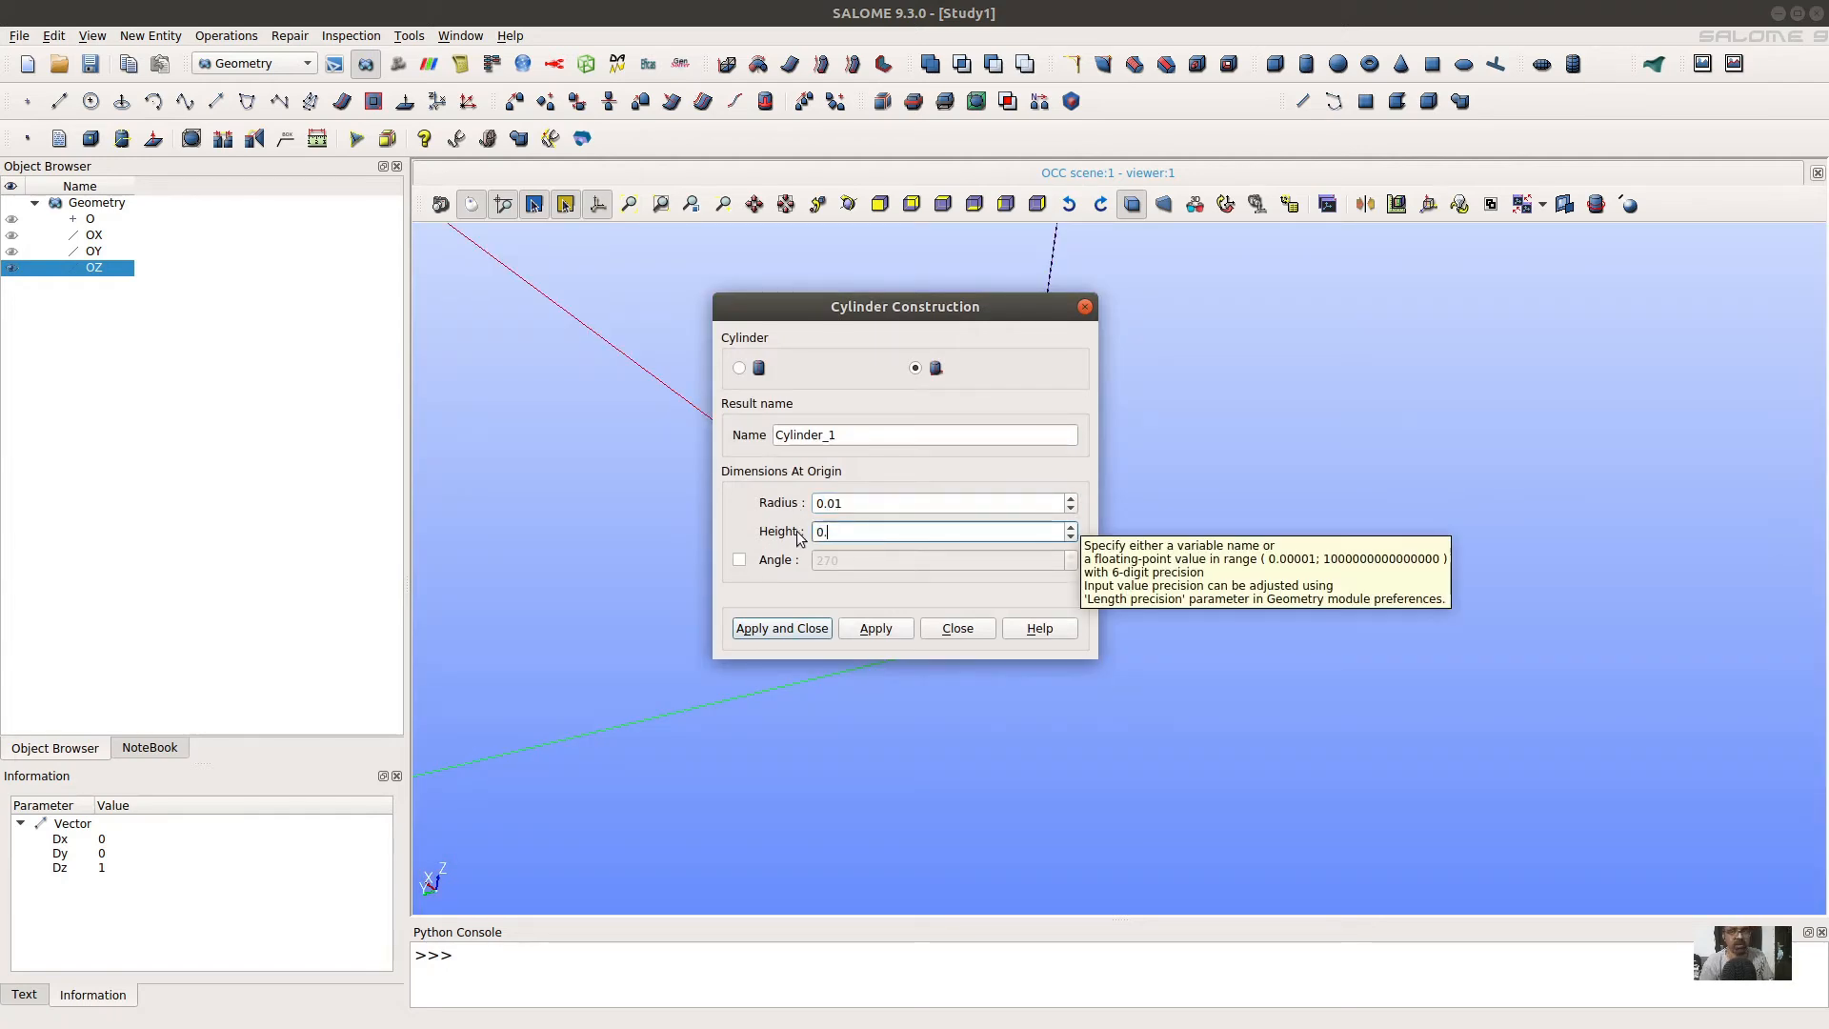
pyautogui.write('5')
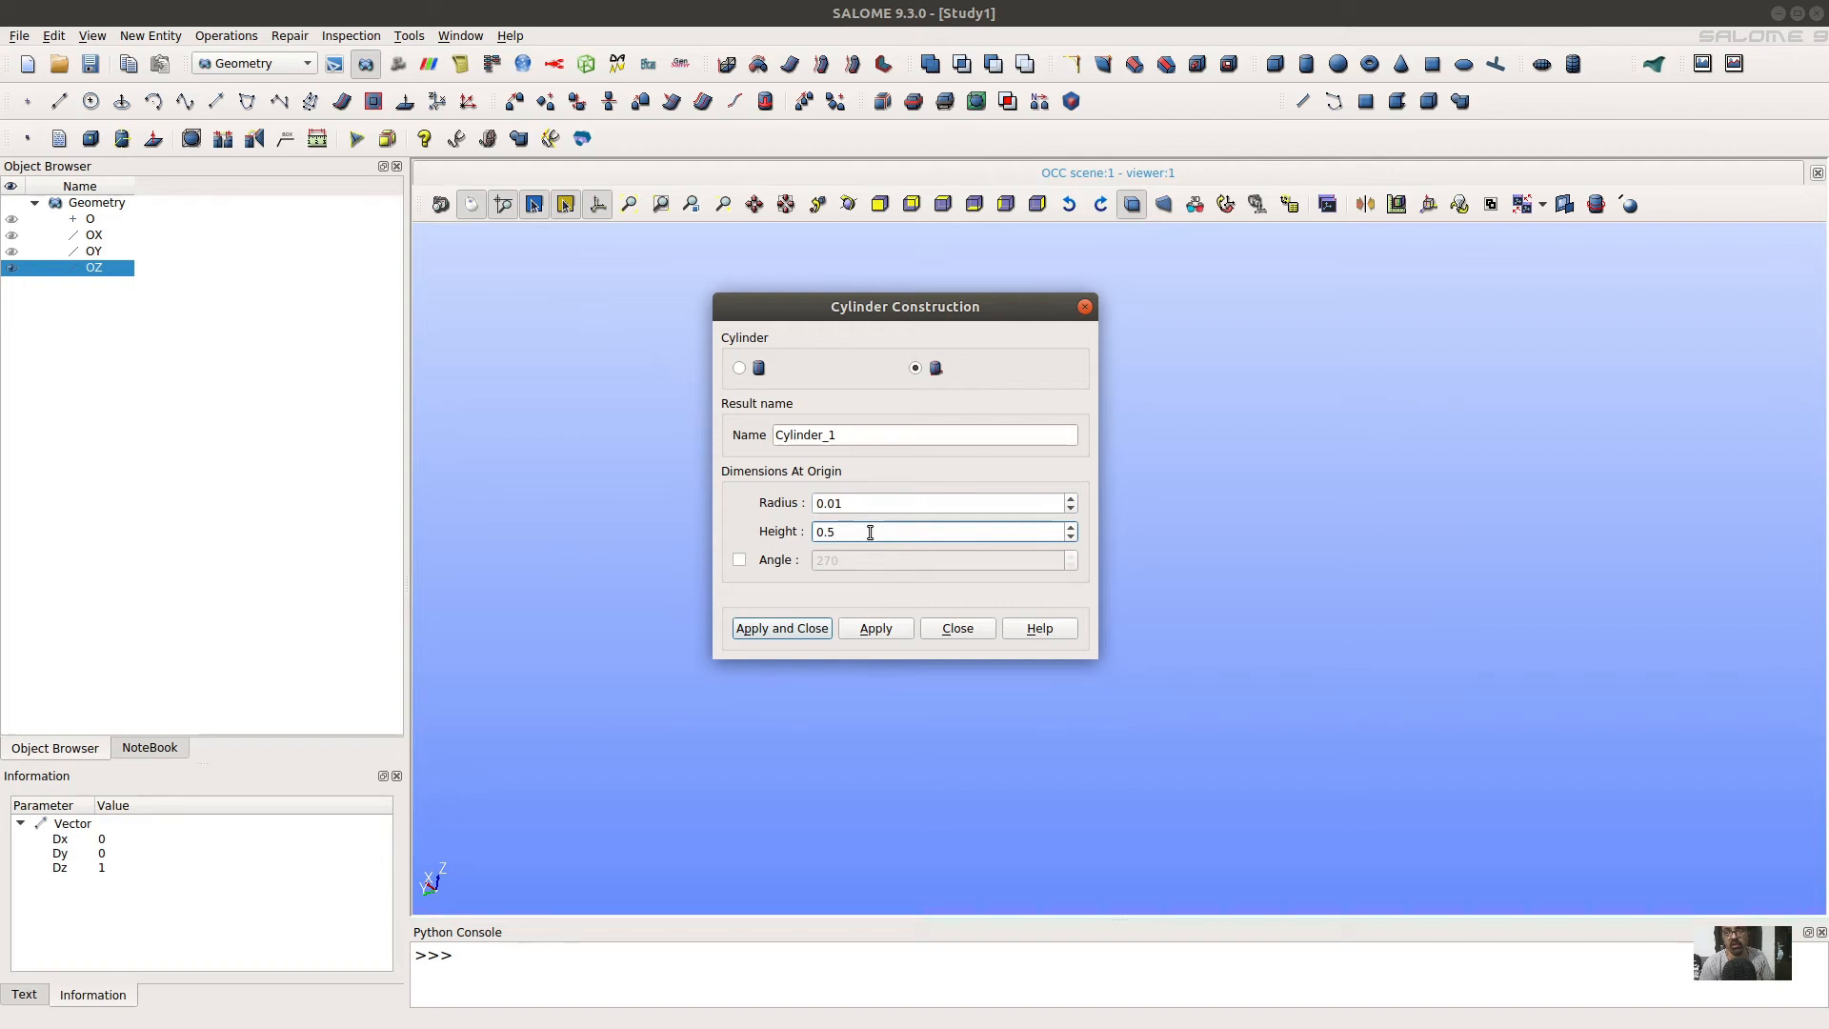
pyautogui.write('00')
pyautogui.press('BackSpace')
pyautogui.click(790, 630)
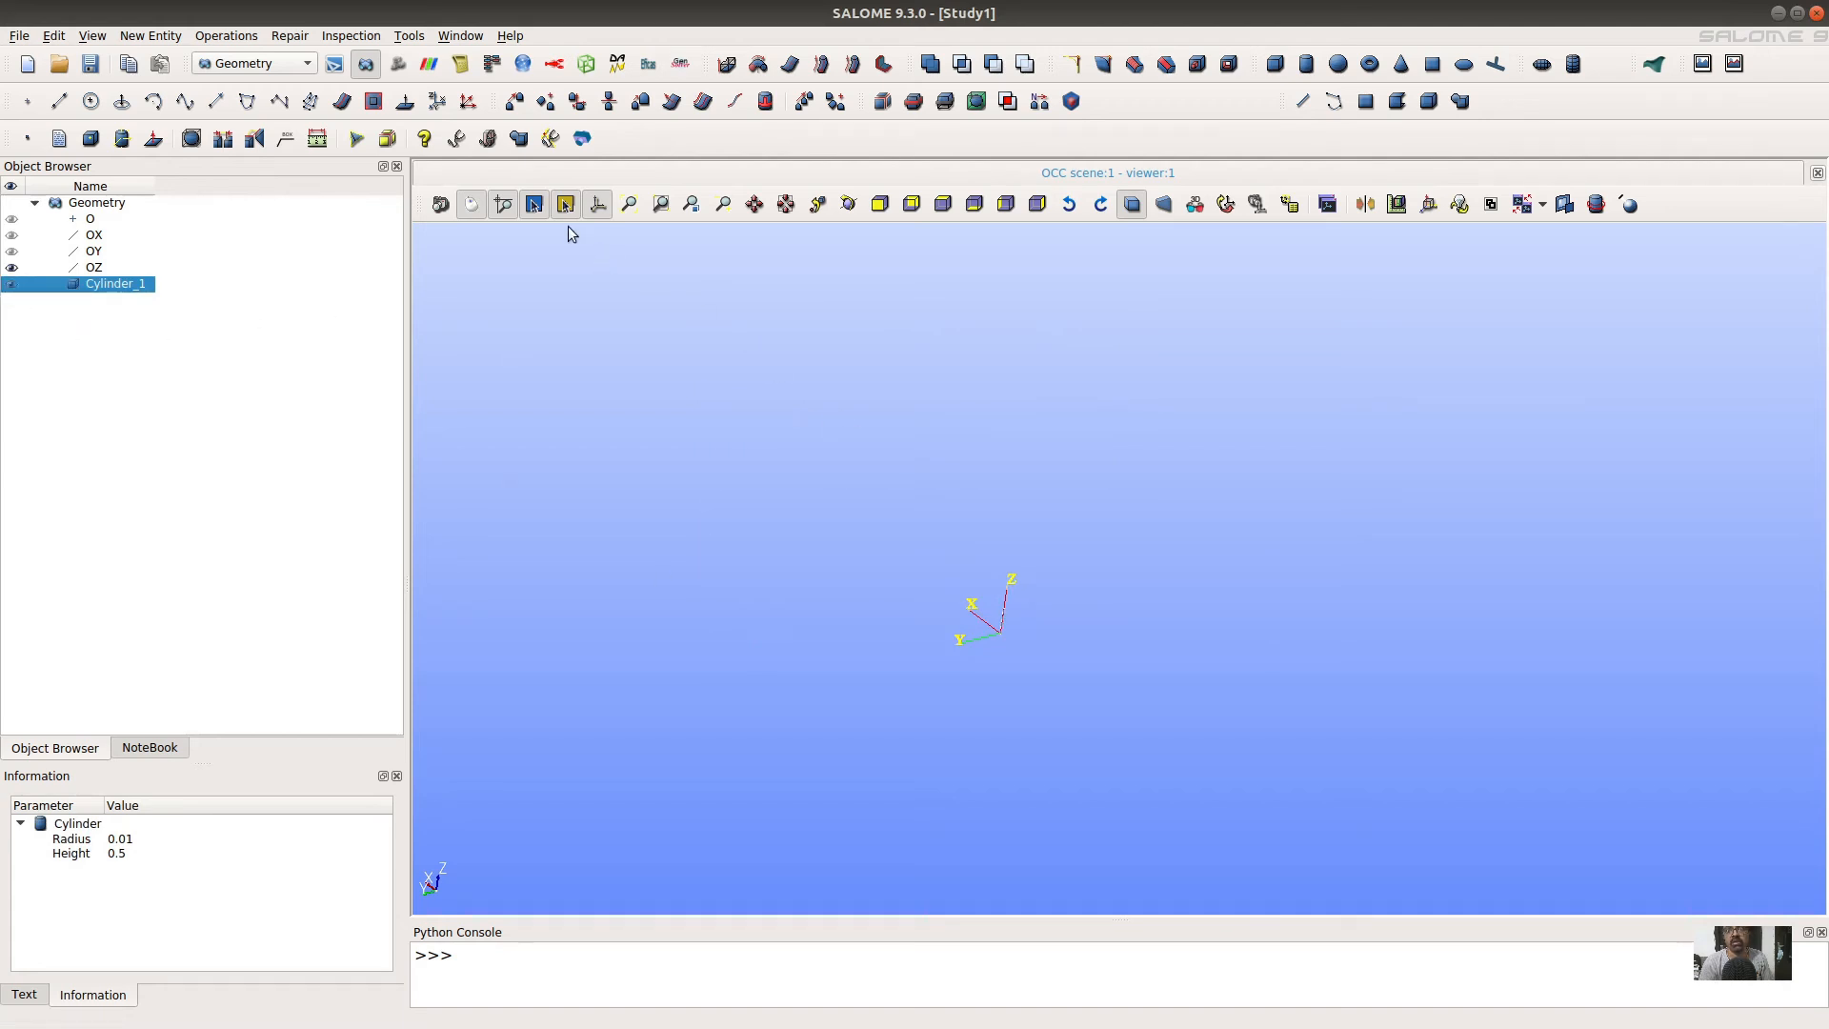
# Examine the new cylinder up close from the front view and from several rotated angles.
pyautogui.click(879, 203)
pyautogui.keyDown('ctrl'); pyautogui.moveTo(1047, 619); pyautogui.dragTo(762, 586, button='right'); pyautogui.keyUp('ctrl')
pyautogui.scroll(1, 985, 560)
pyautogui.scroll(8, 985, 562)
pyautogui.keyDown('ctrl'); pyautogui.moveTo(1093, 665); pyautogui.dragTo(1011, 384, button='middle'); pyautogui.keyUp('ctrl')
pyautogui.keyDown('ctrl'); pyautogui.moveTo(1010, 381); pyautogui.dragTo(1412, 435, button='right'); pyautogui.keyUp('ctrl')
pyautogui.scroll(6, 908, 562)
pyautogui.moveTo(869, 552)
pyautogui.keyDown('ctrl'); pyautogui.mouseDown(button='right')
pyautogui.moveTo(904, 511)
pyautogui.moveTo(835, 552)
pyautogui.mouseUp(button='right'); pyautogui.keyUp('ctrl')
pyautogui.scroll(-3, 834, 551)
pyautogui.keyDown('ctrl'); pyautogui.moveTo(1157, 479); pyautogui.dragTo(1457, 457, button='right'); pyautogui.keyUp('ctrl')
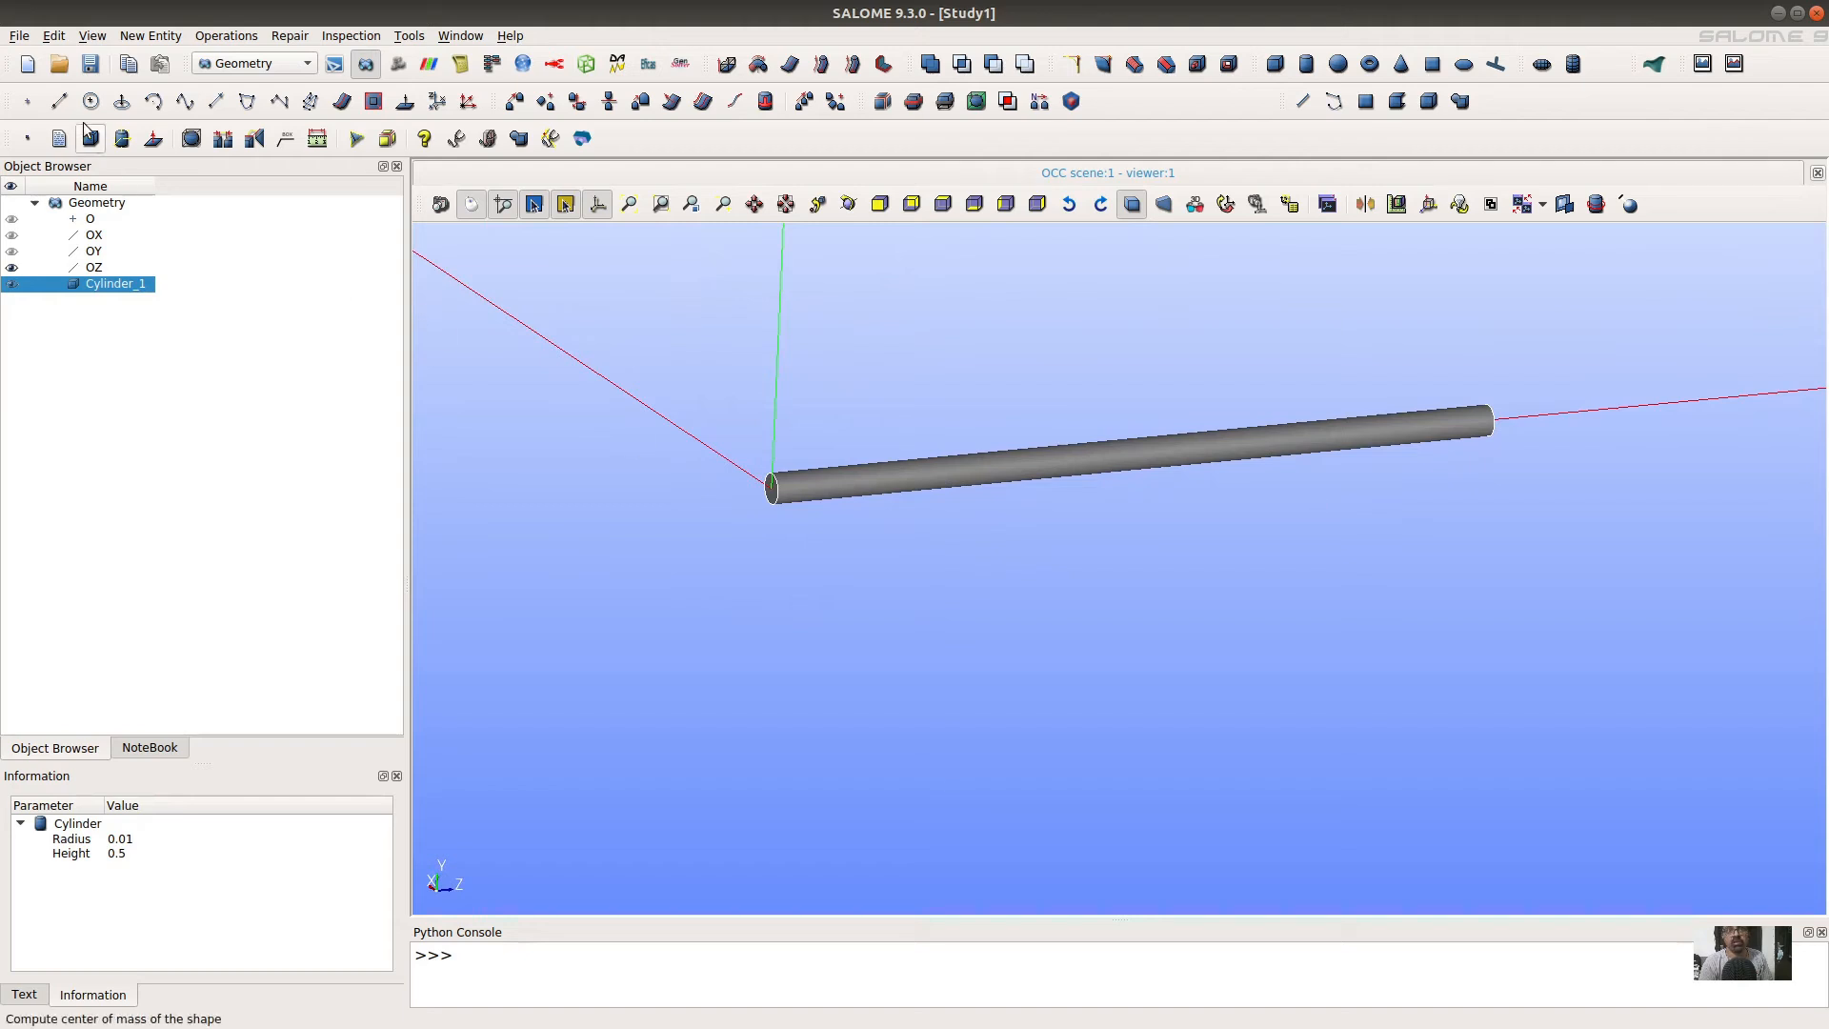
pyautogui.click(150, 36)
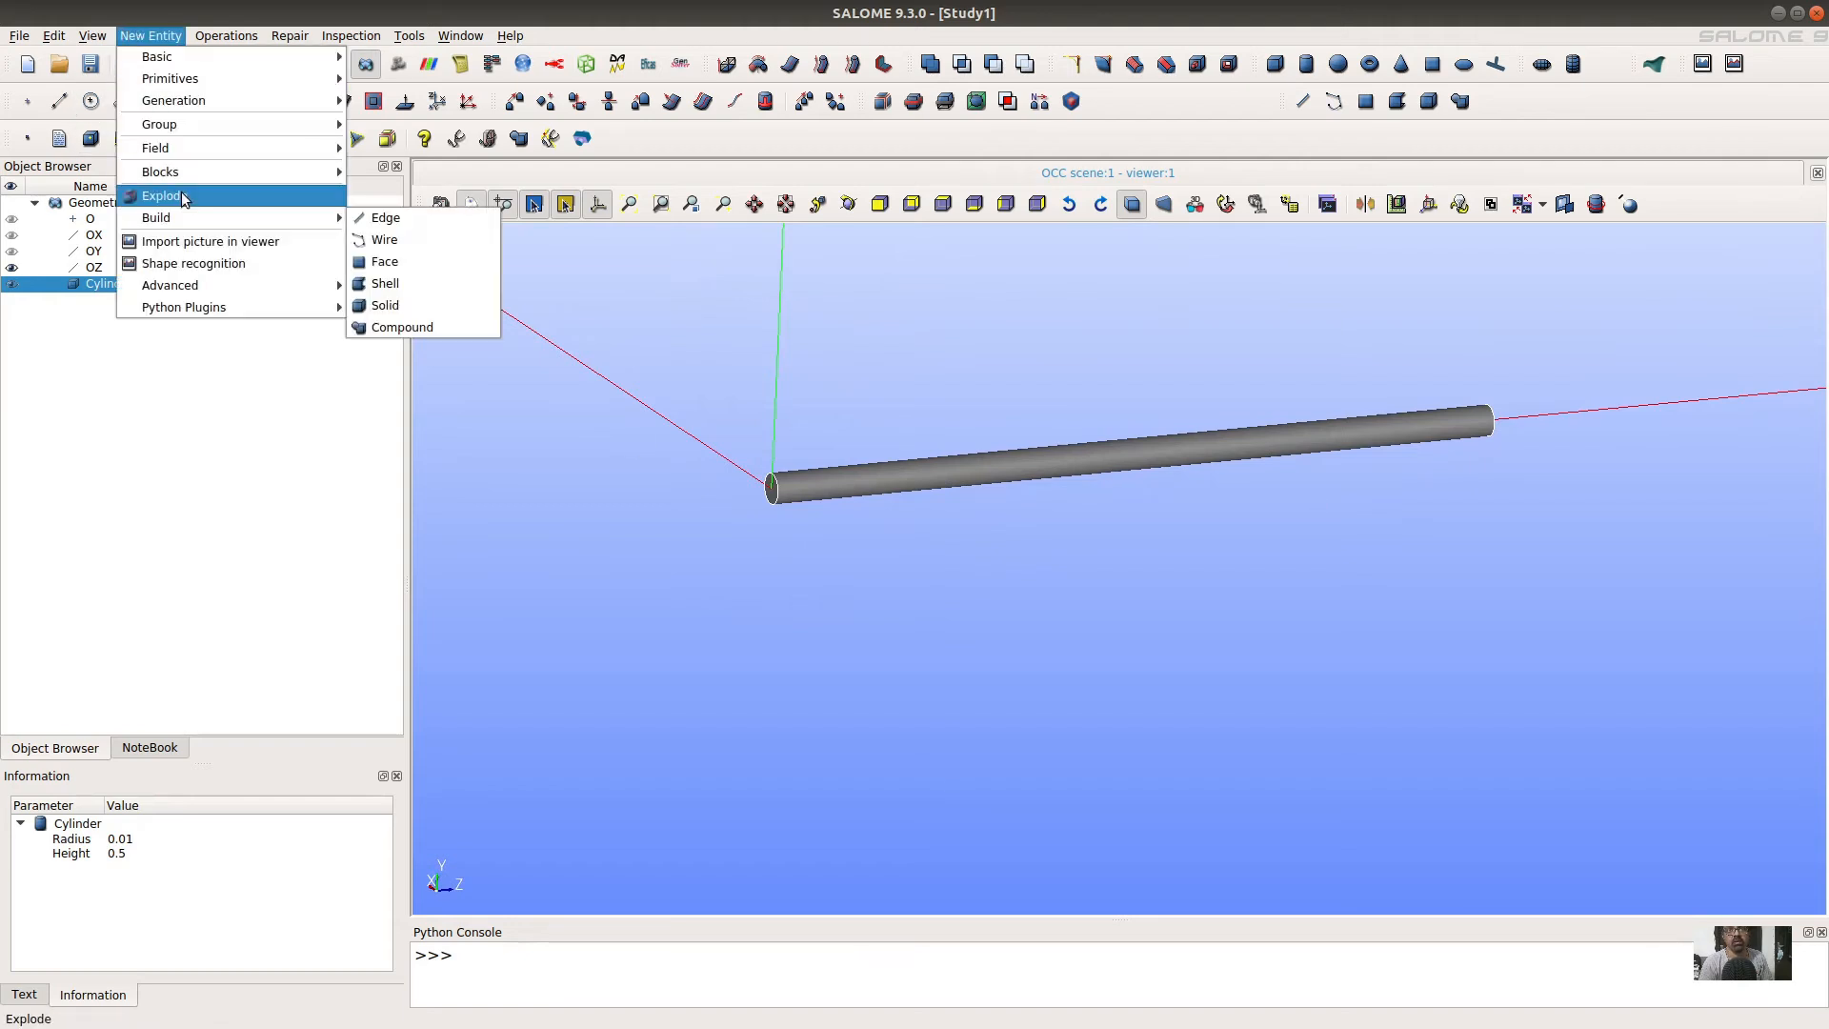
pyautogui.moveTo(282, 222)
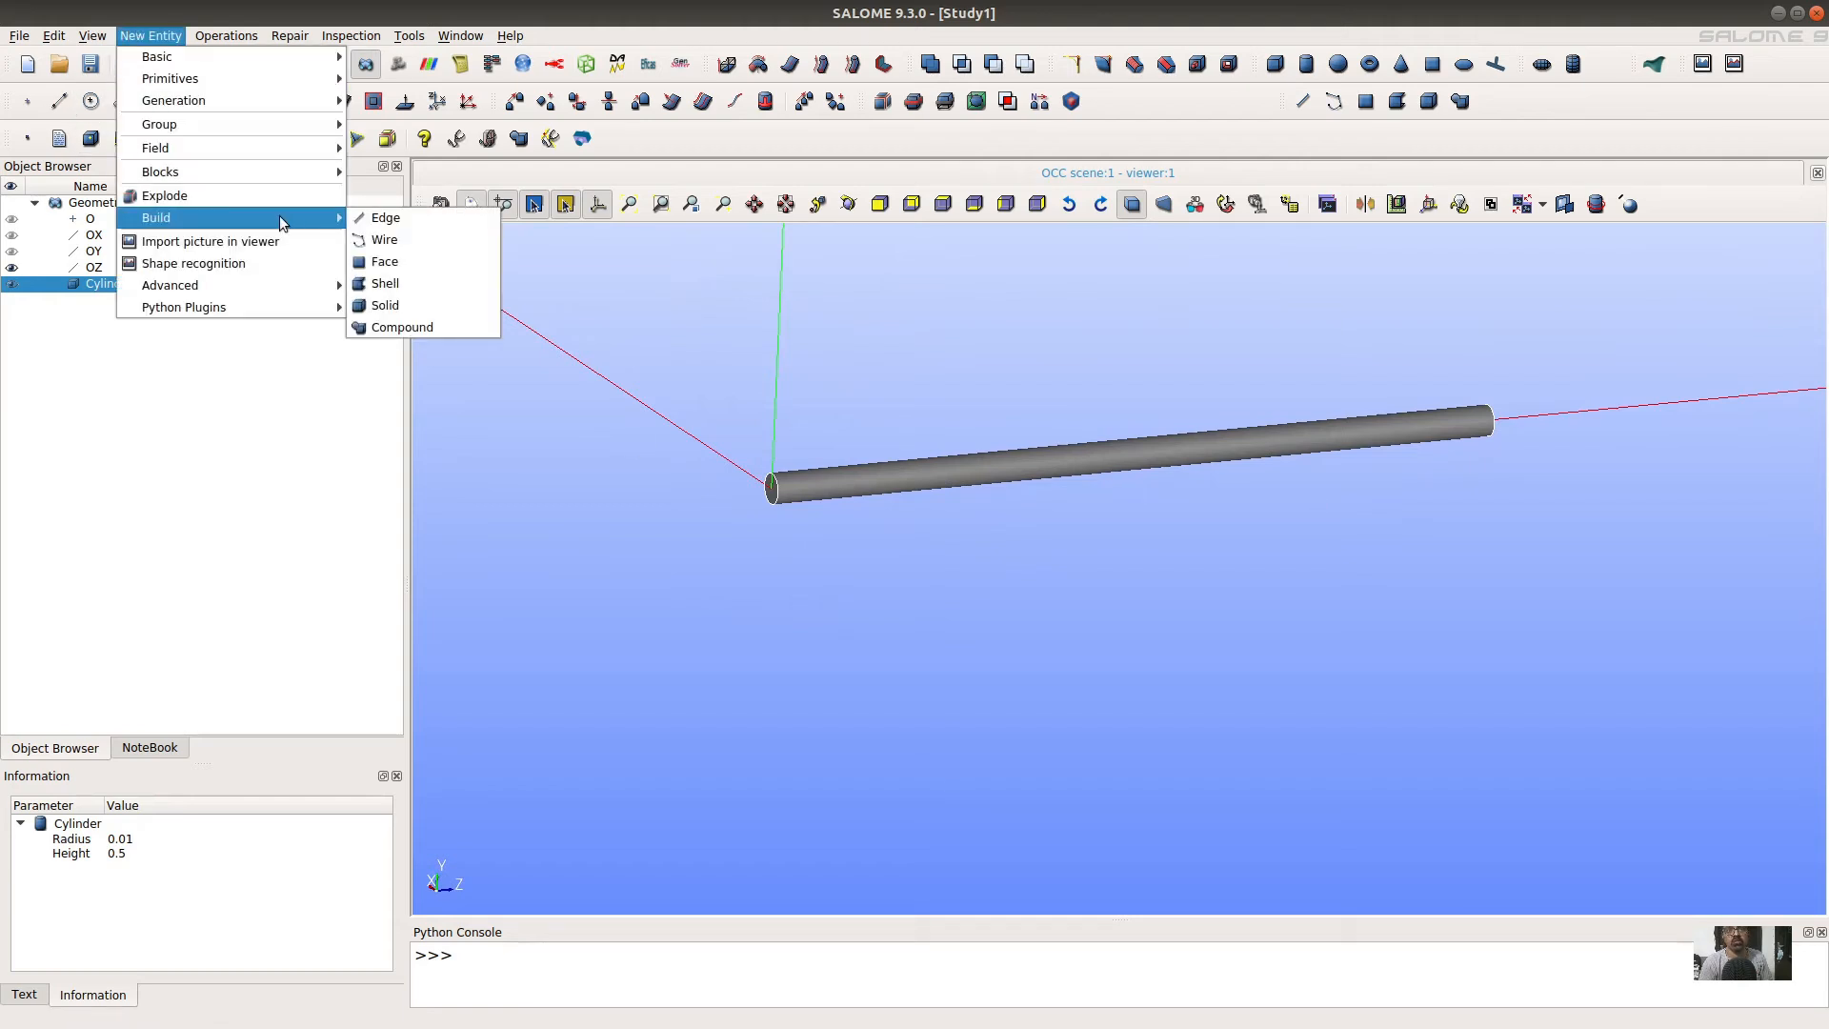
pyautogui.click(412, 282)
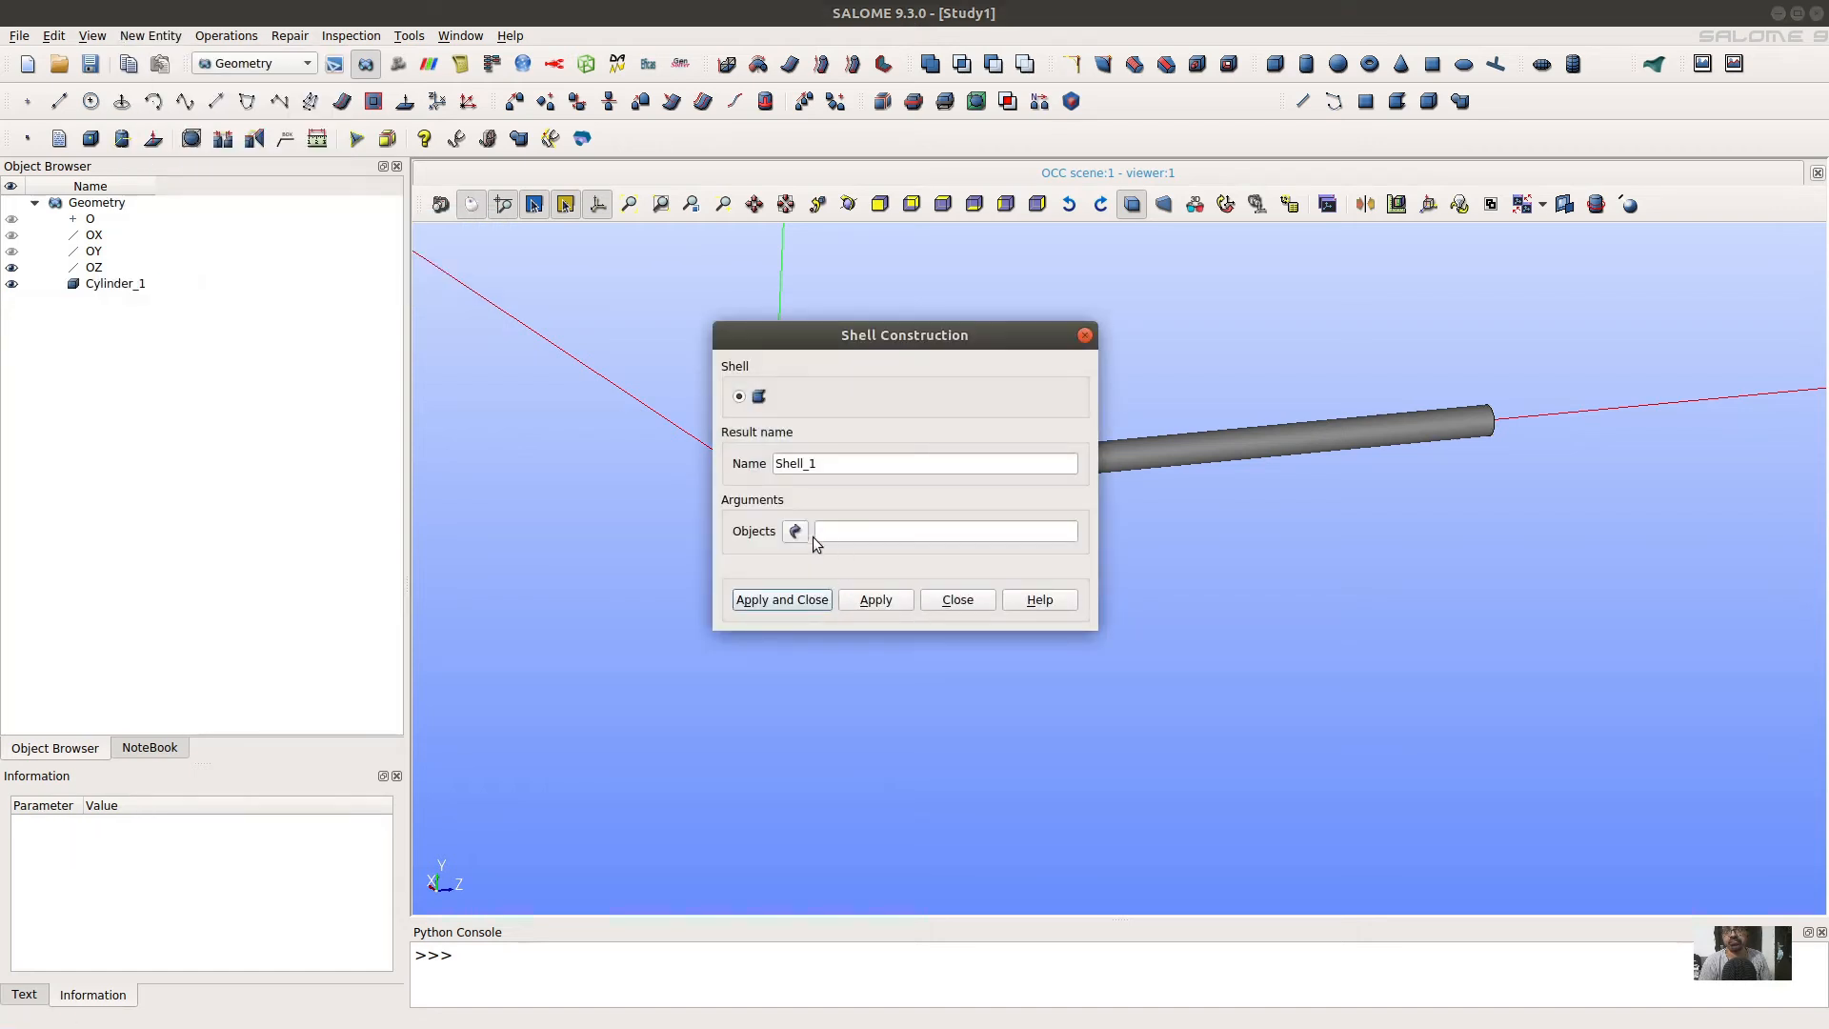
pyautogui.click(88, 297)
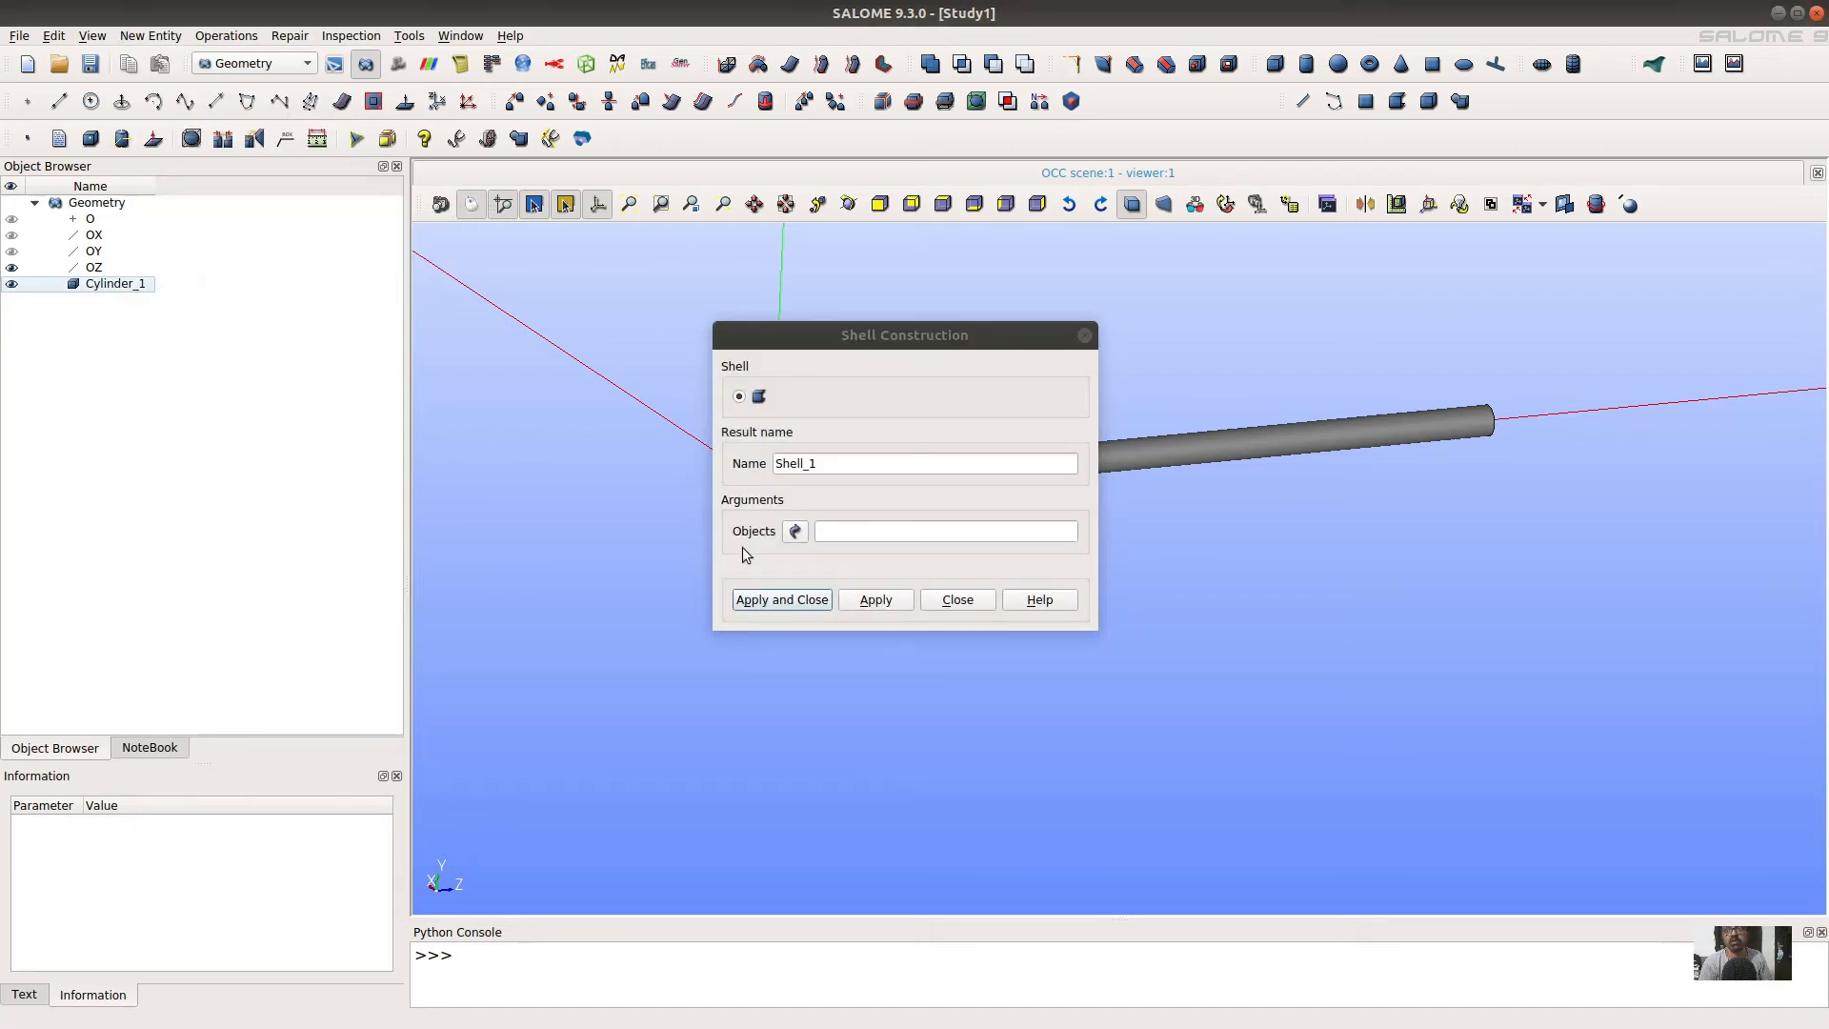
pyautogui.click(821, 529)
pyautogui.click(976, 608)
# Explode Cylinder_1 into its Shell sub-shape and check the shell by switching its visibility.
pyautogui.click(82, 281)
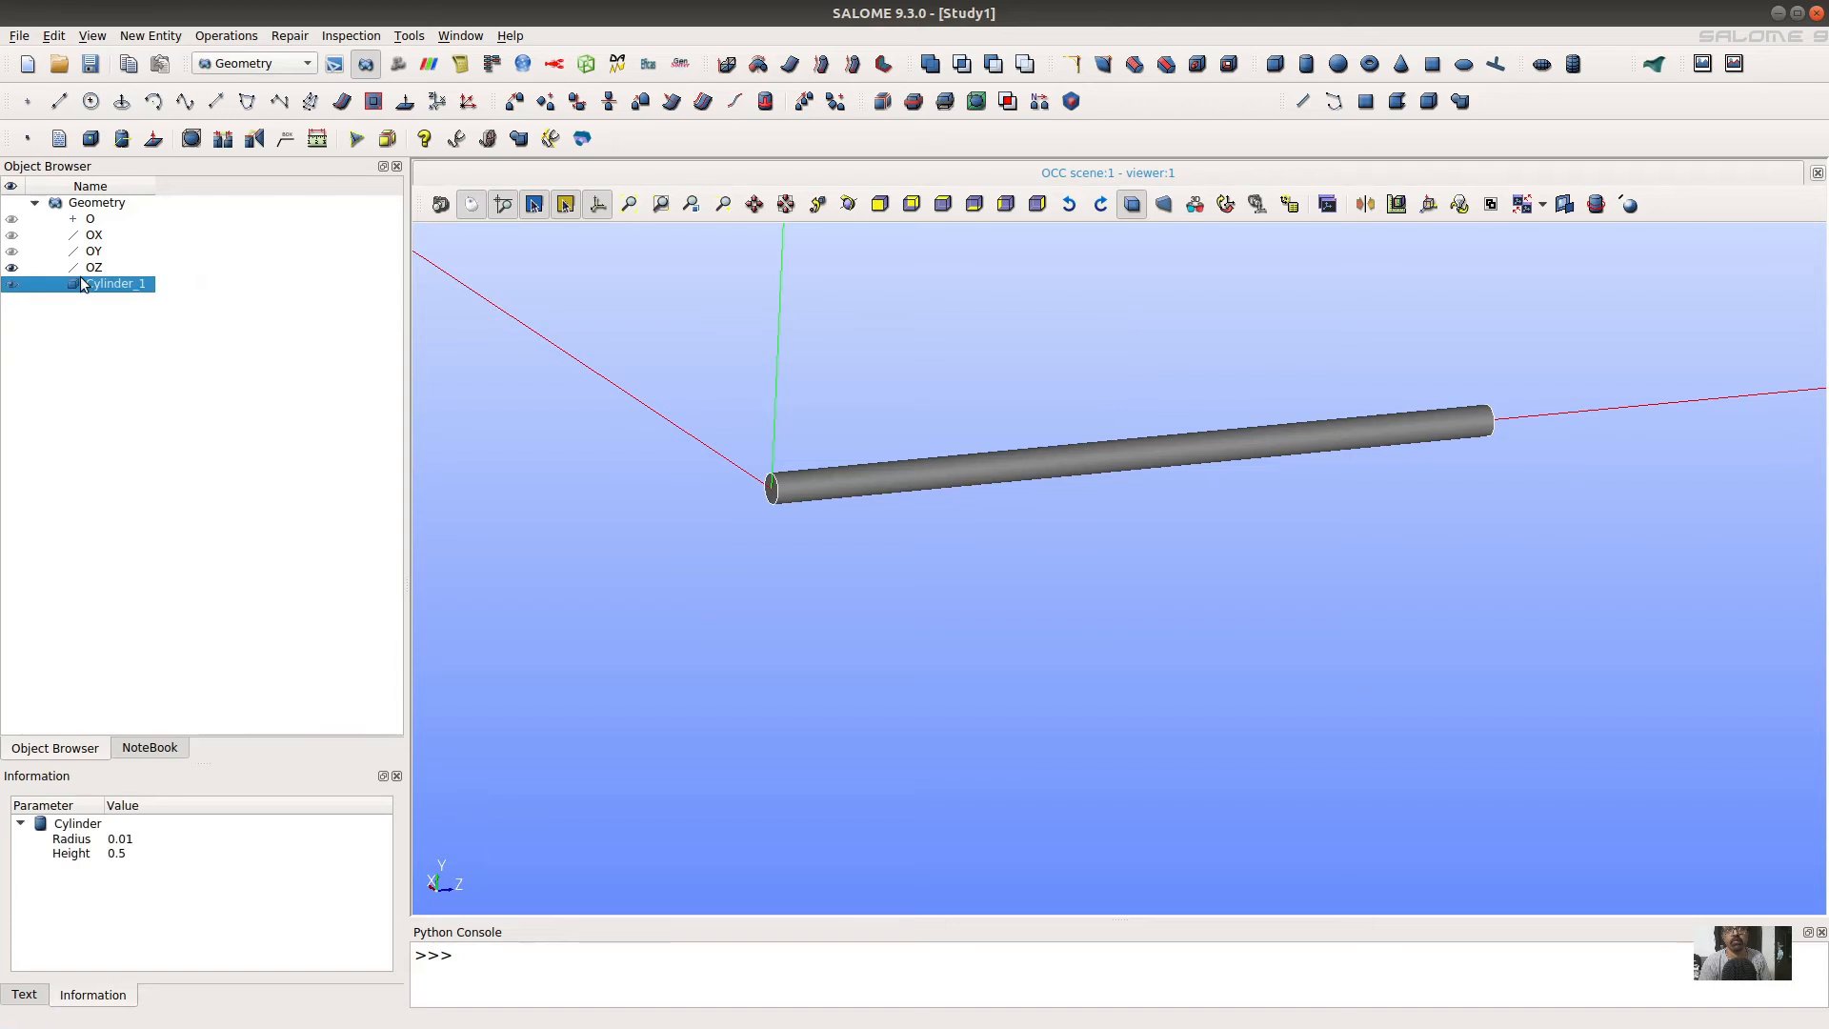
pyautogui.click(141, 39)
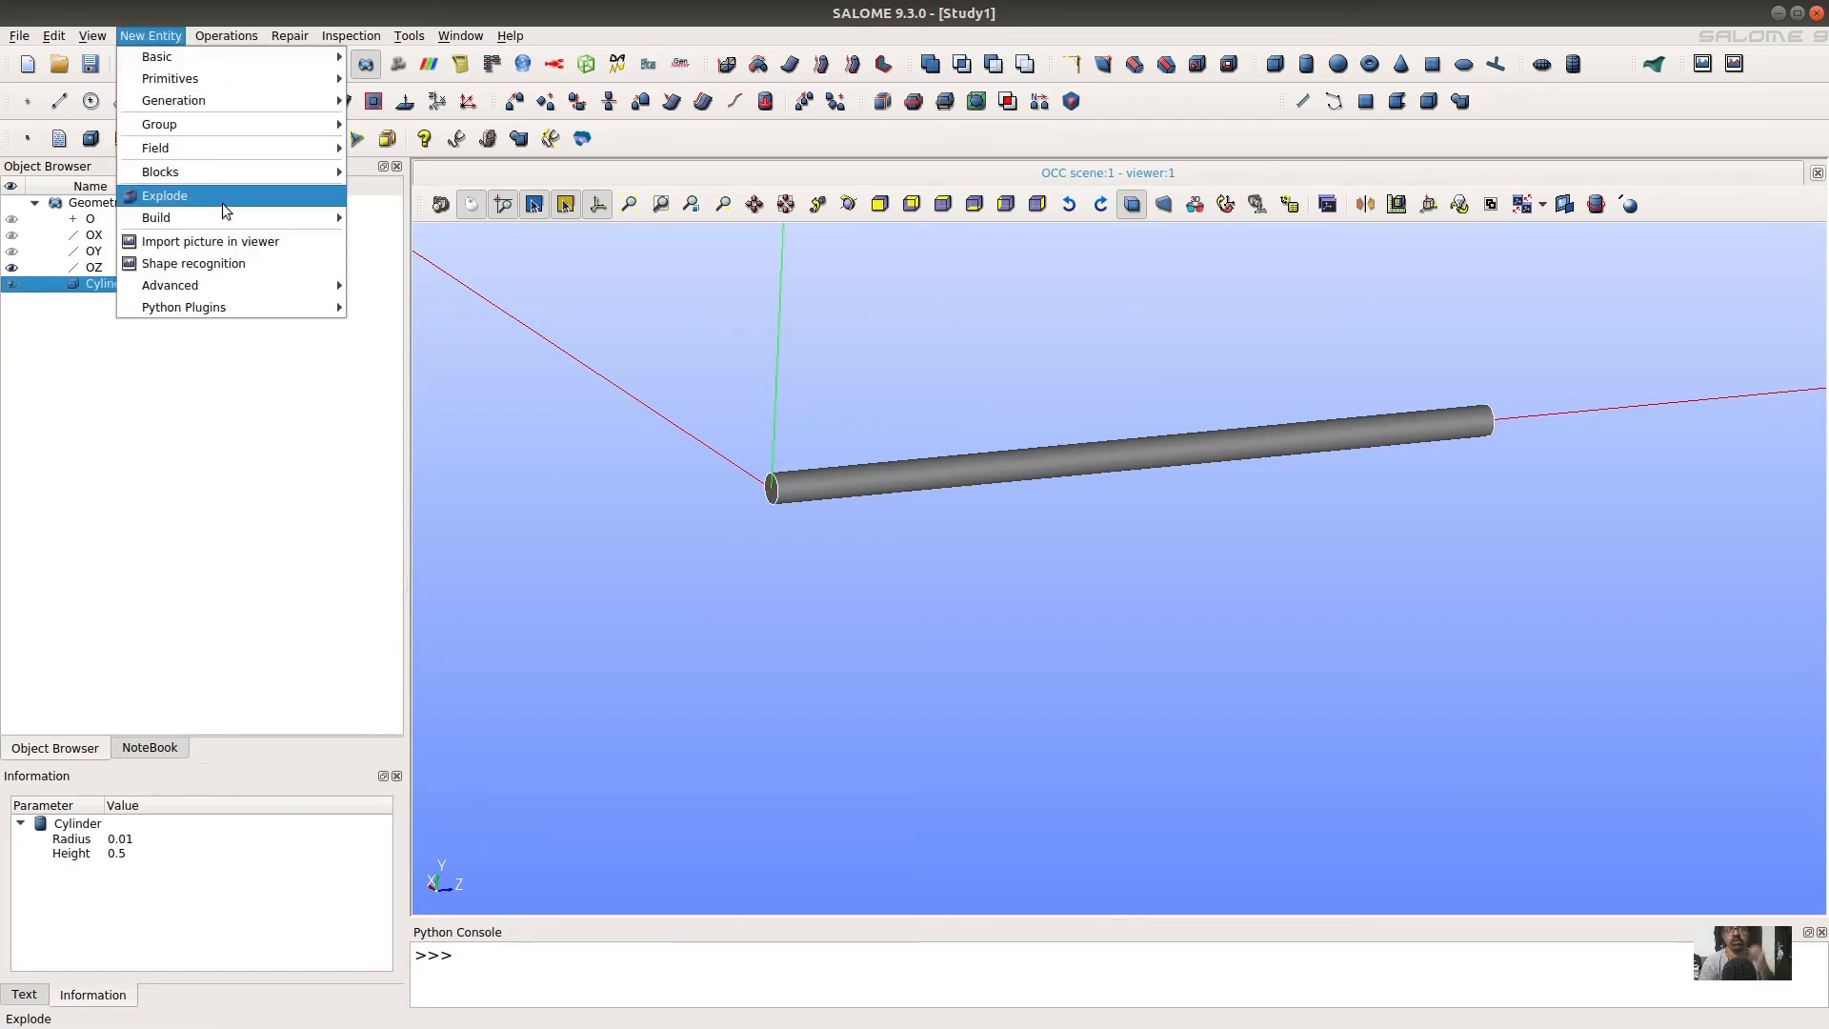
pyautogui.press('Escape')
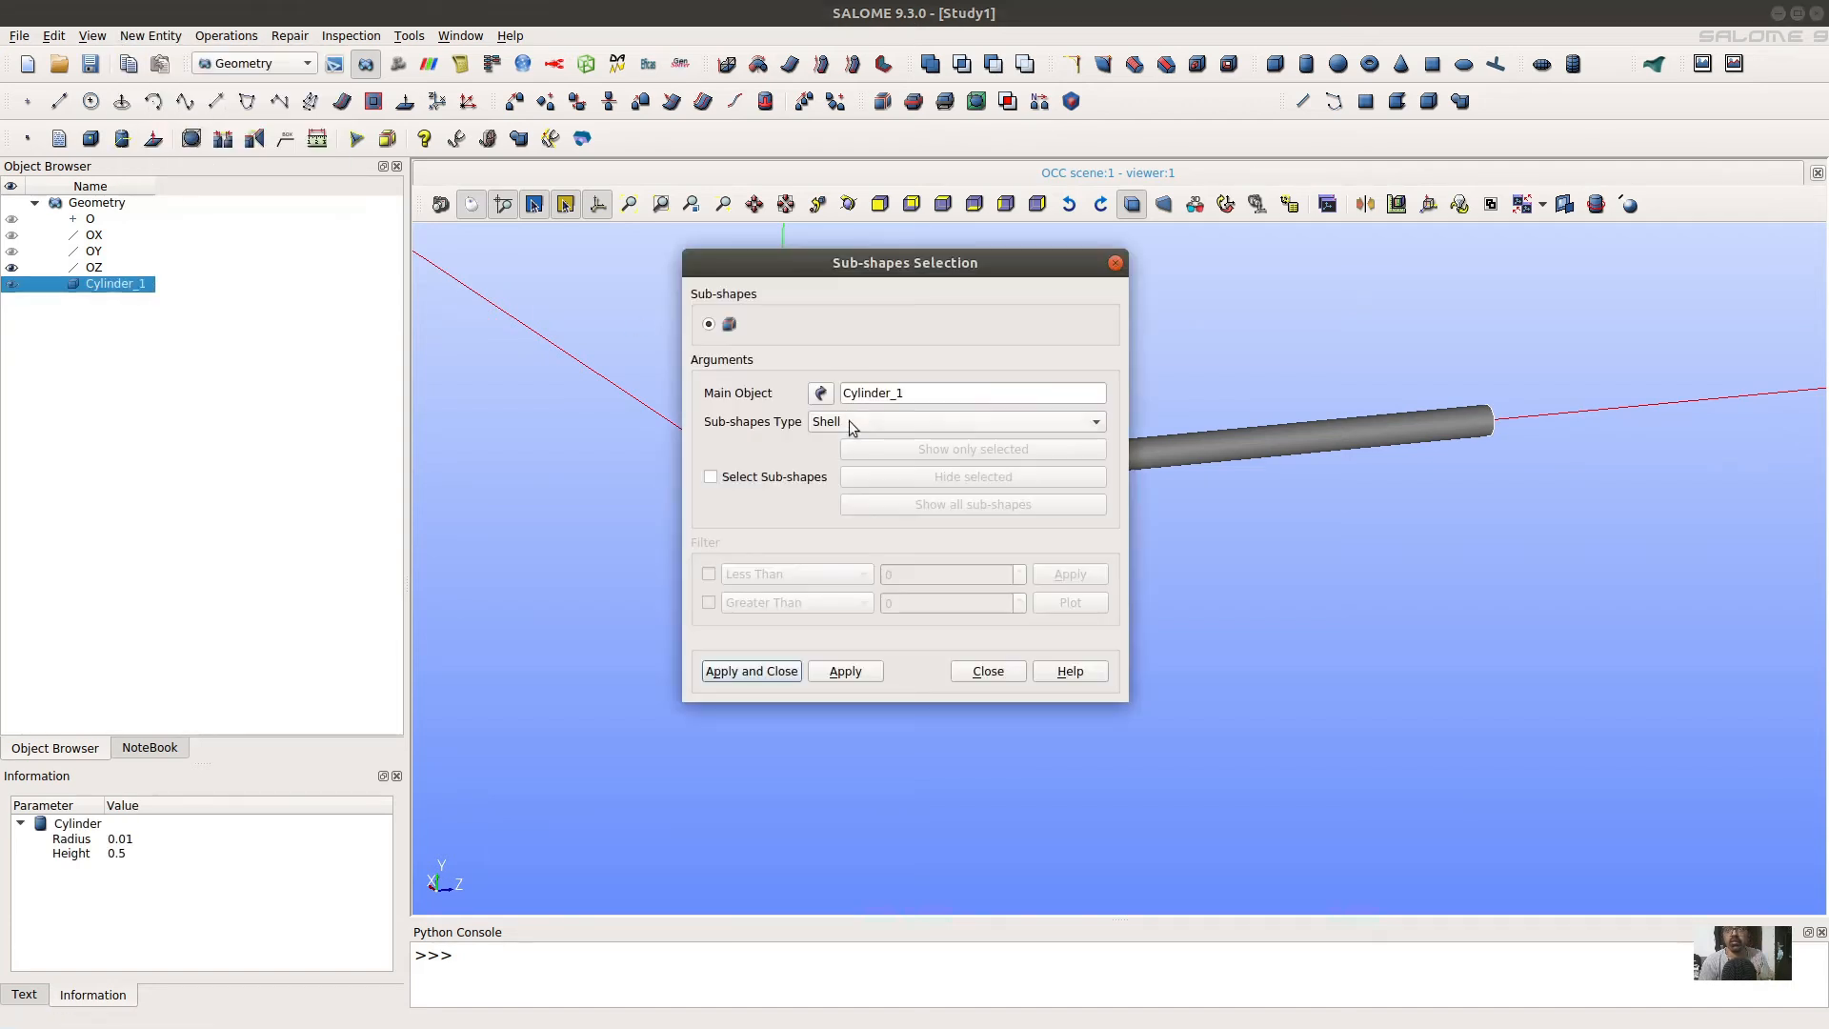
pyautogui.click(767, 673)
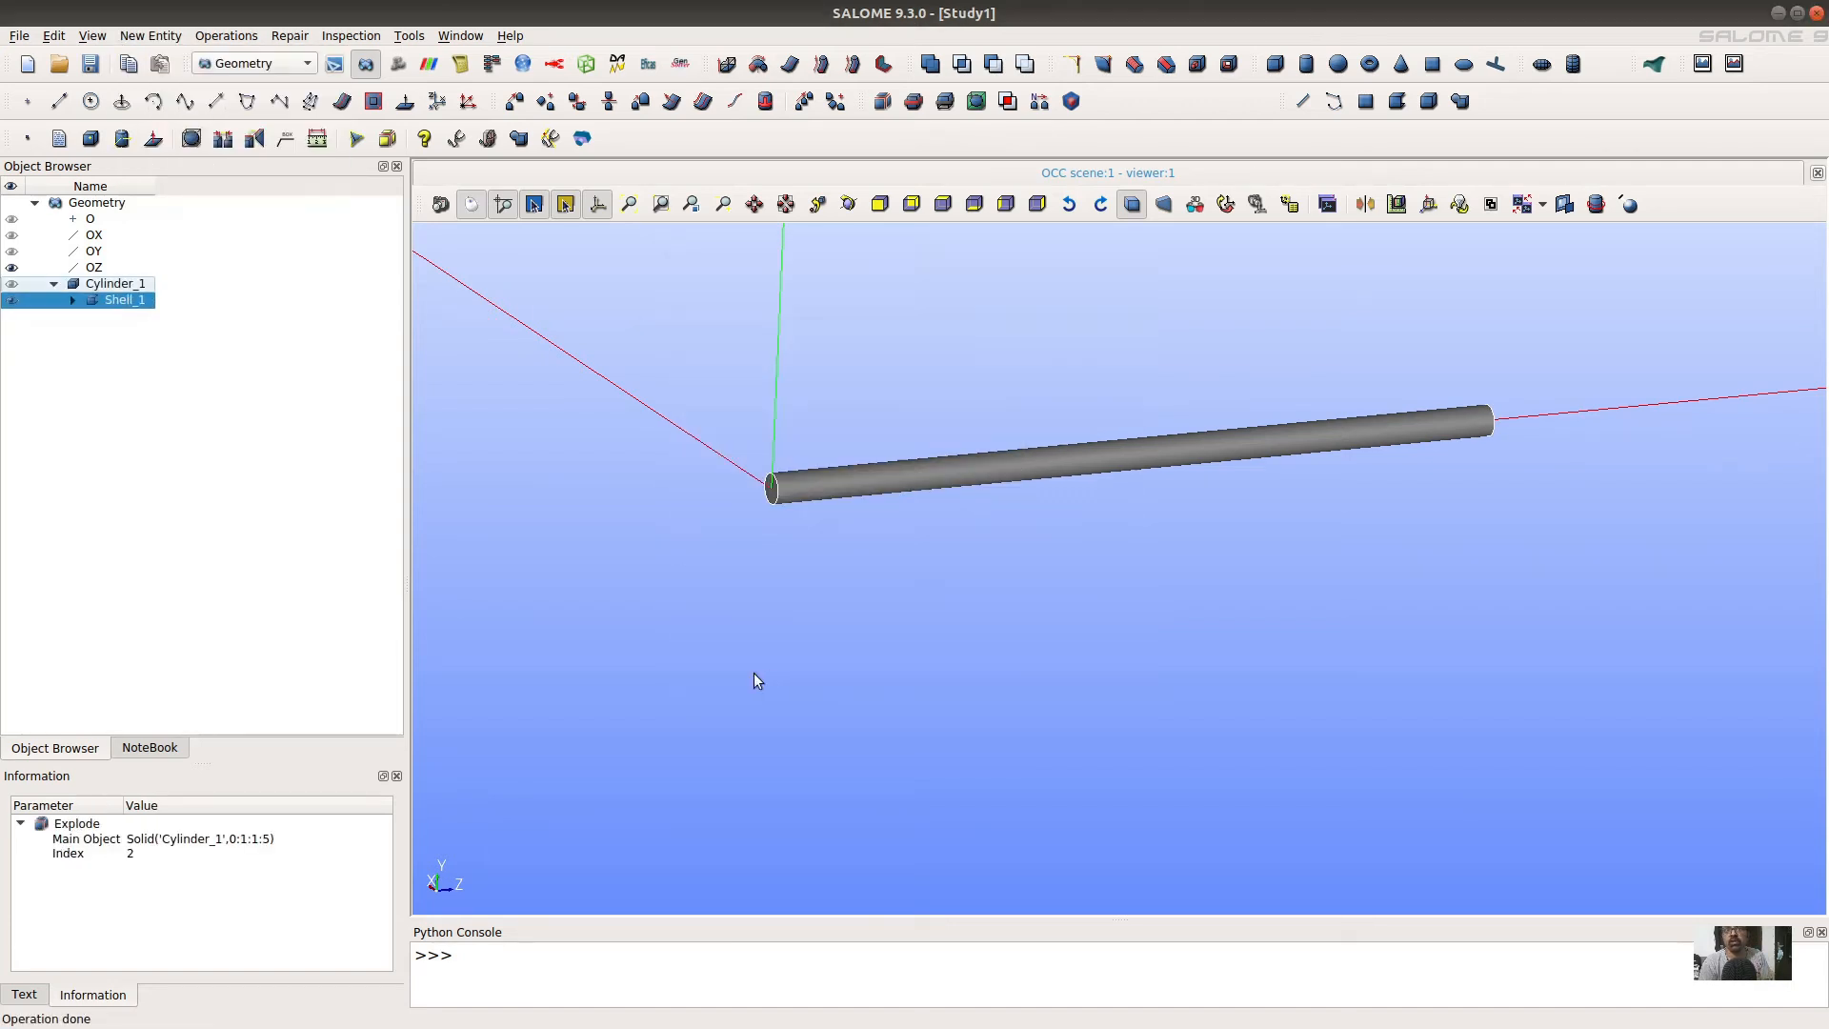
pyautogui.click(11, 301)
pyautogui.click(11, 301)
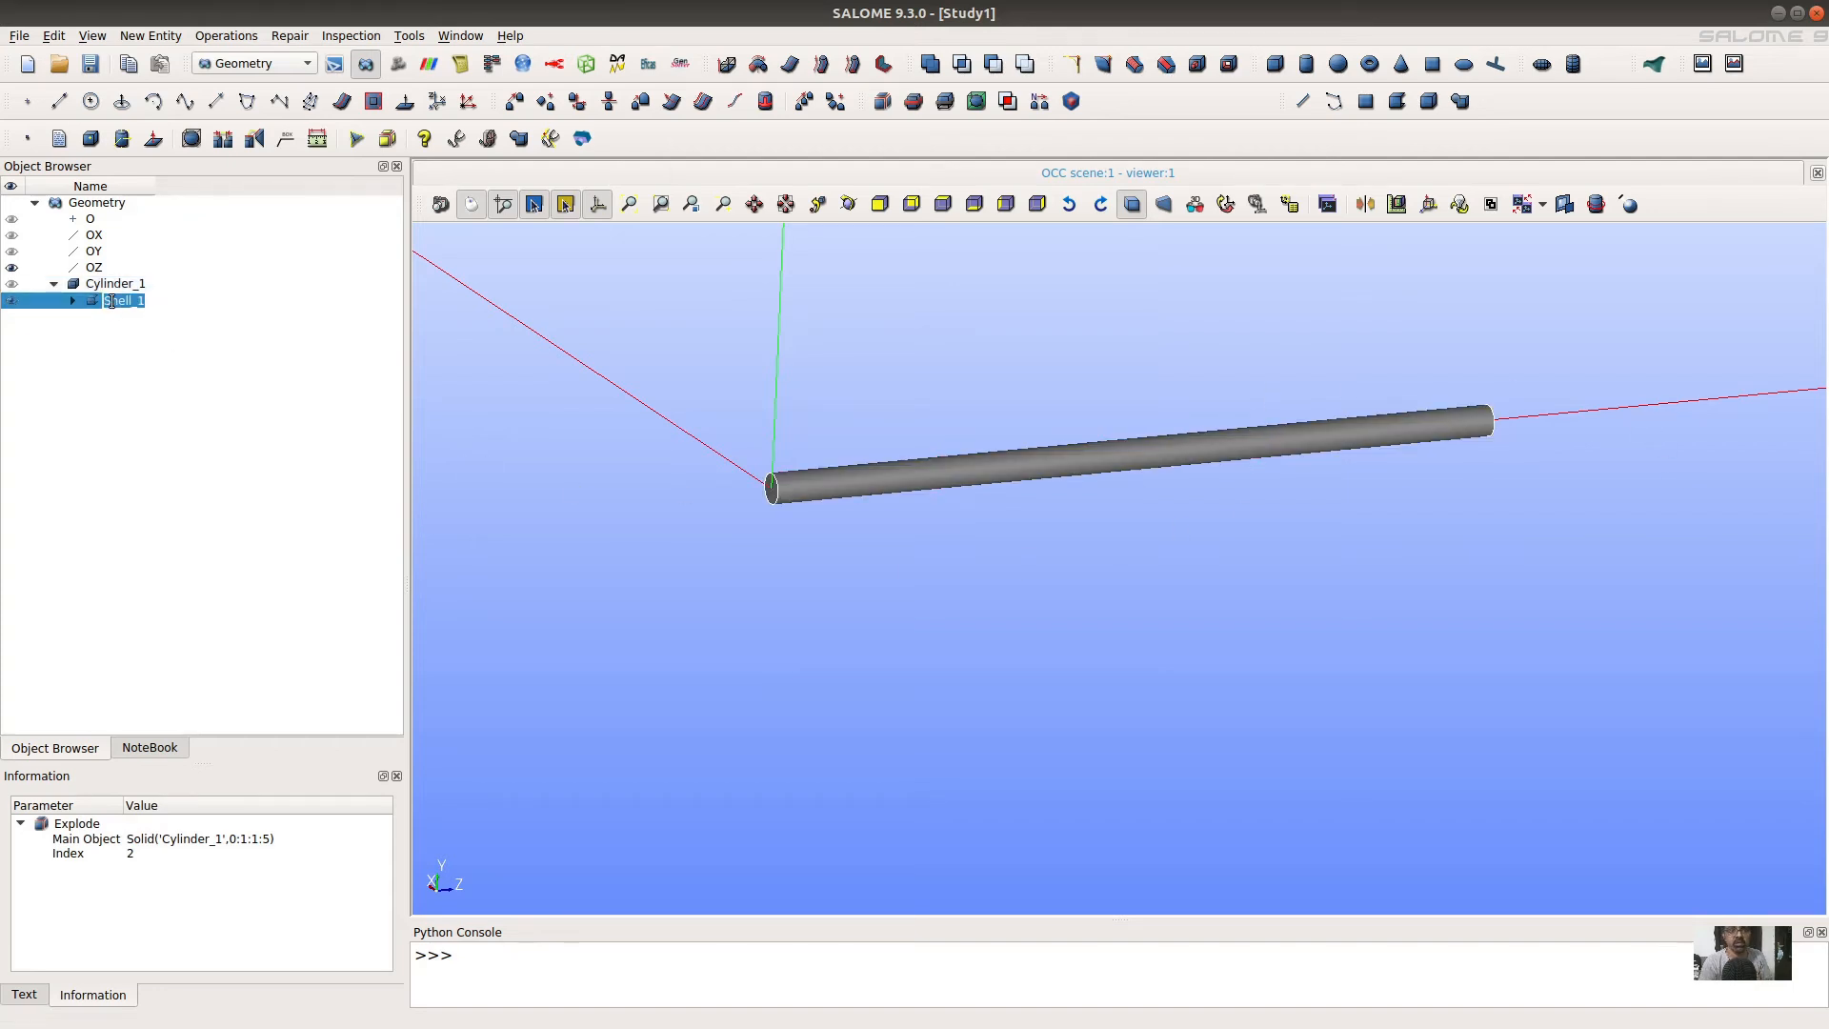
# Rename the cylinder's exploded shell as pipe_surfaces_only.
pyautogui.write('p')
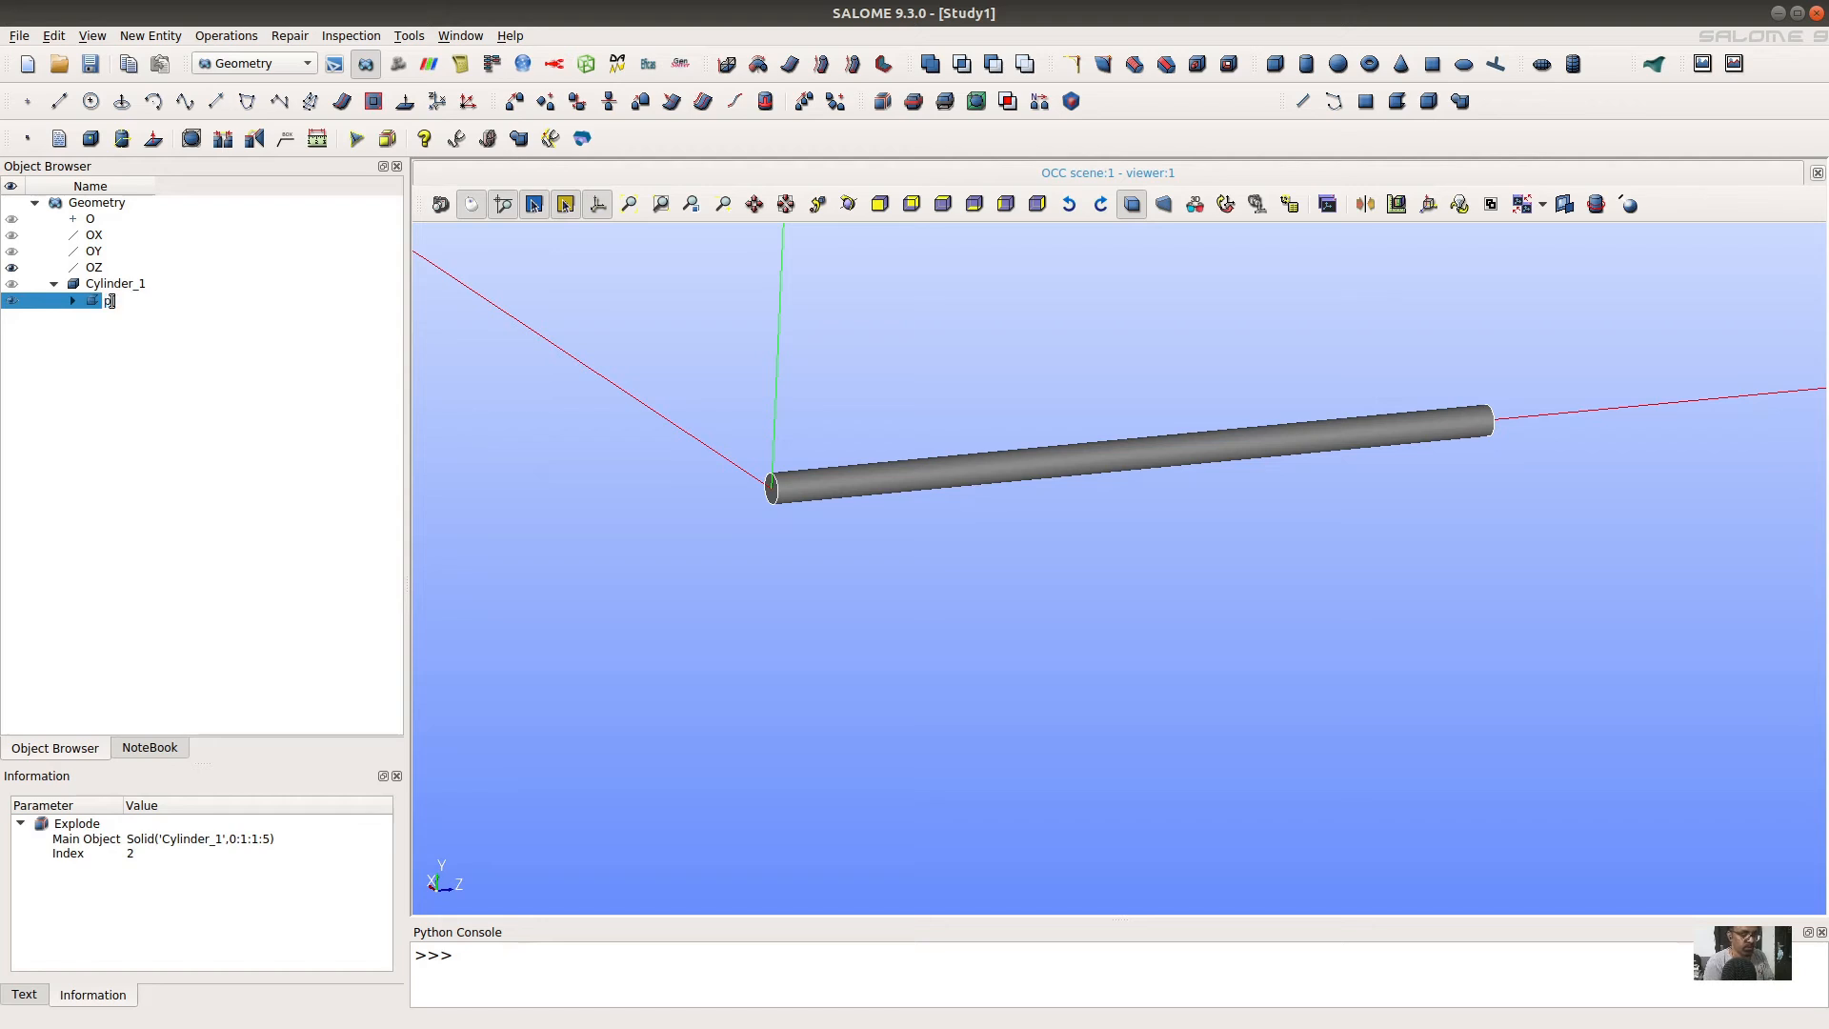
pyautogui.write('ipe_surfaces')
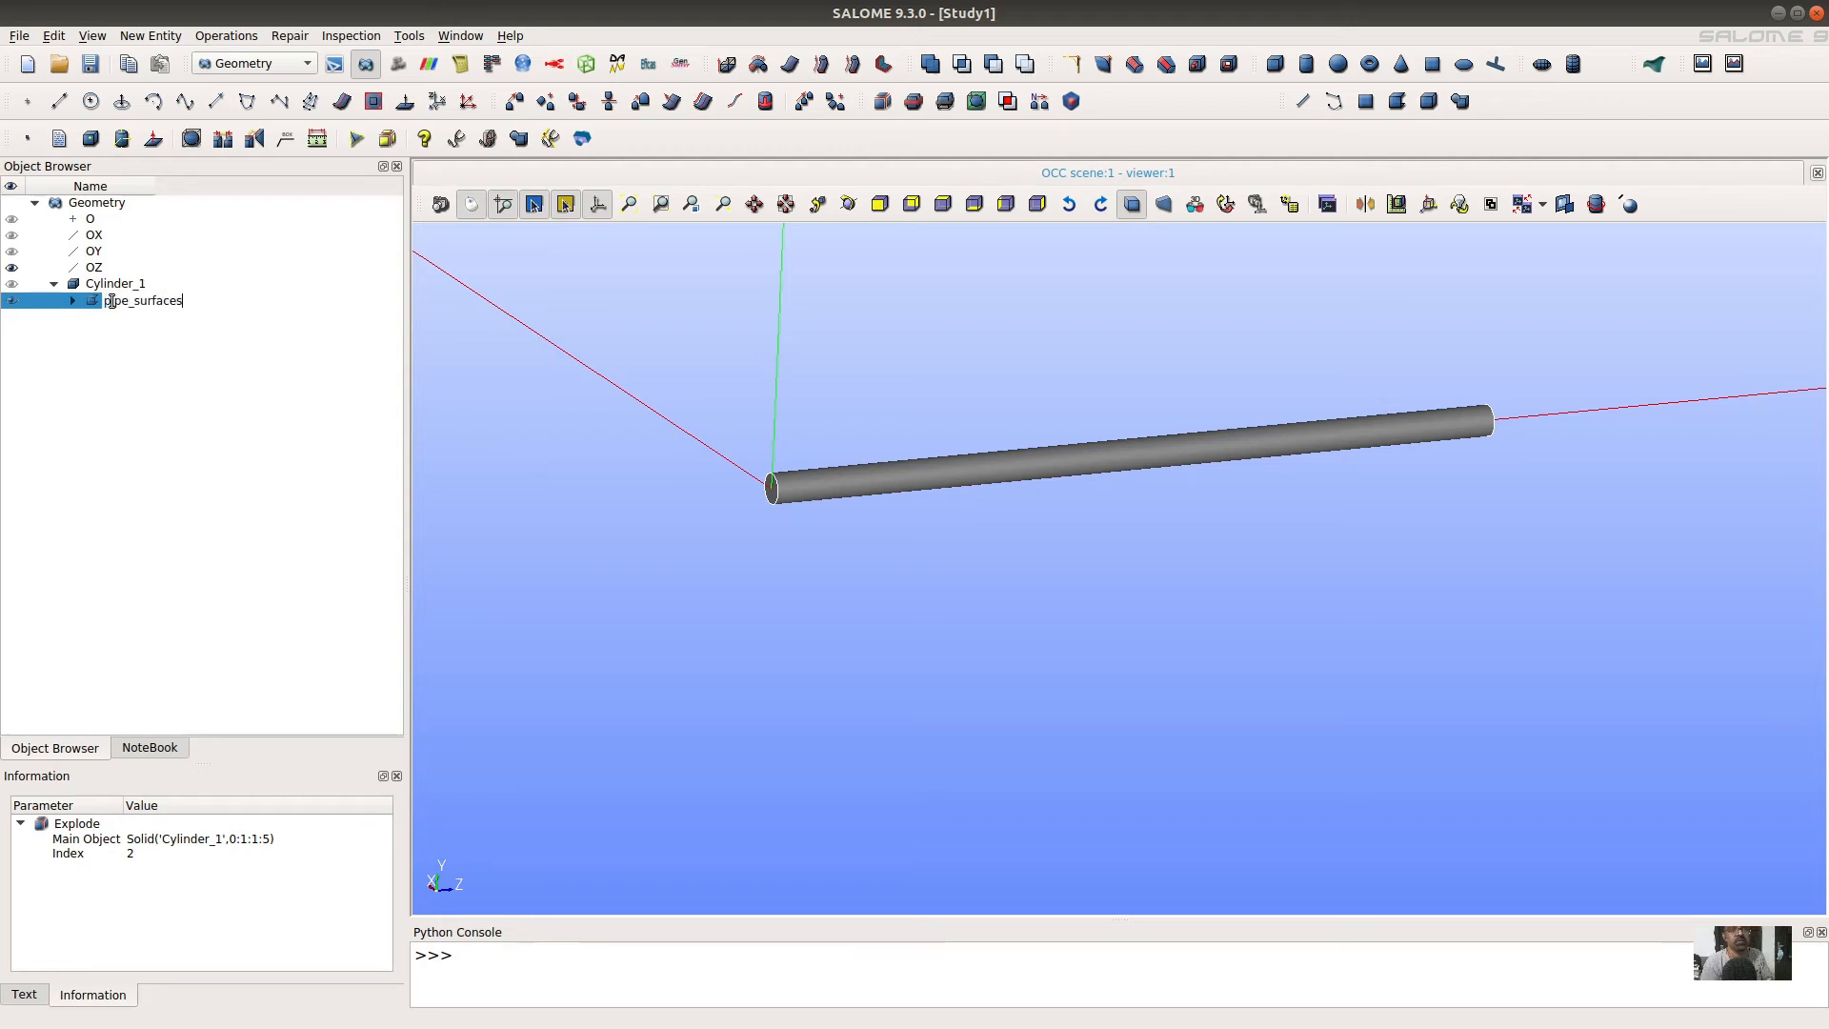
pyautogui.write('_only')
pyautogui.click(170, 339)
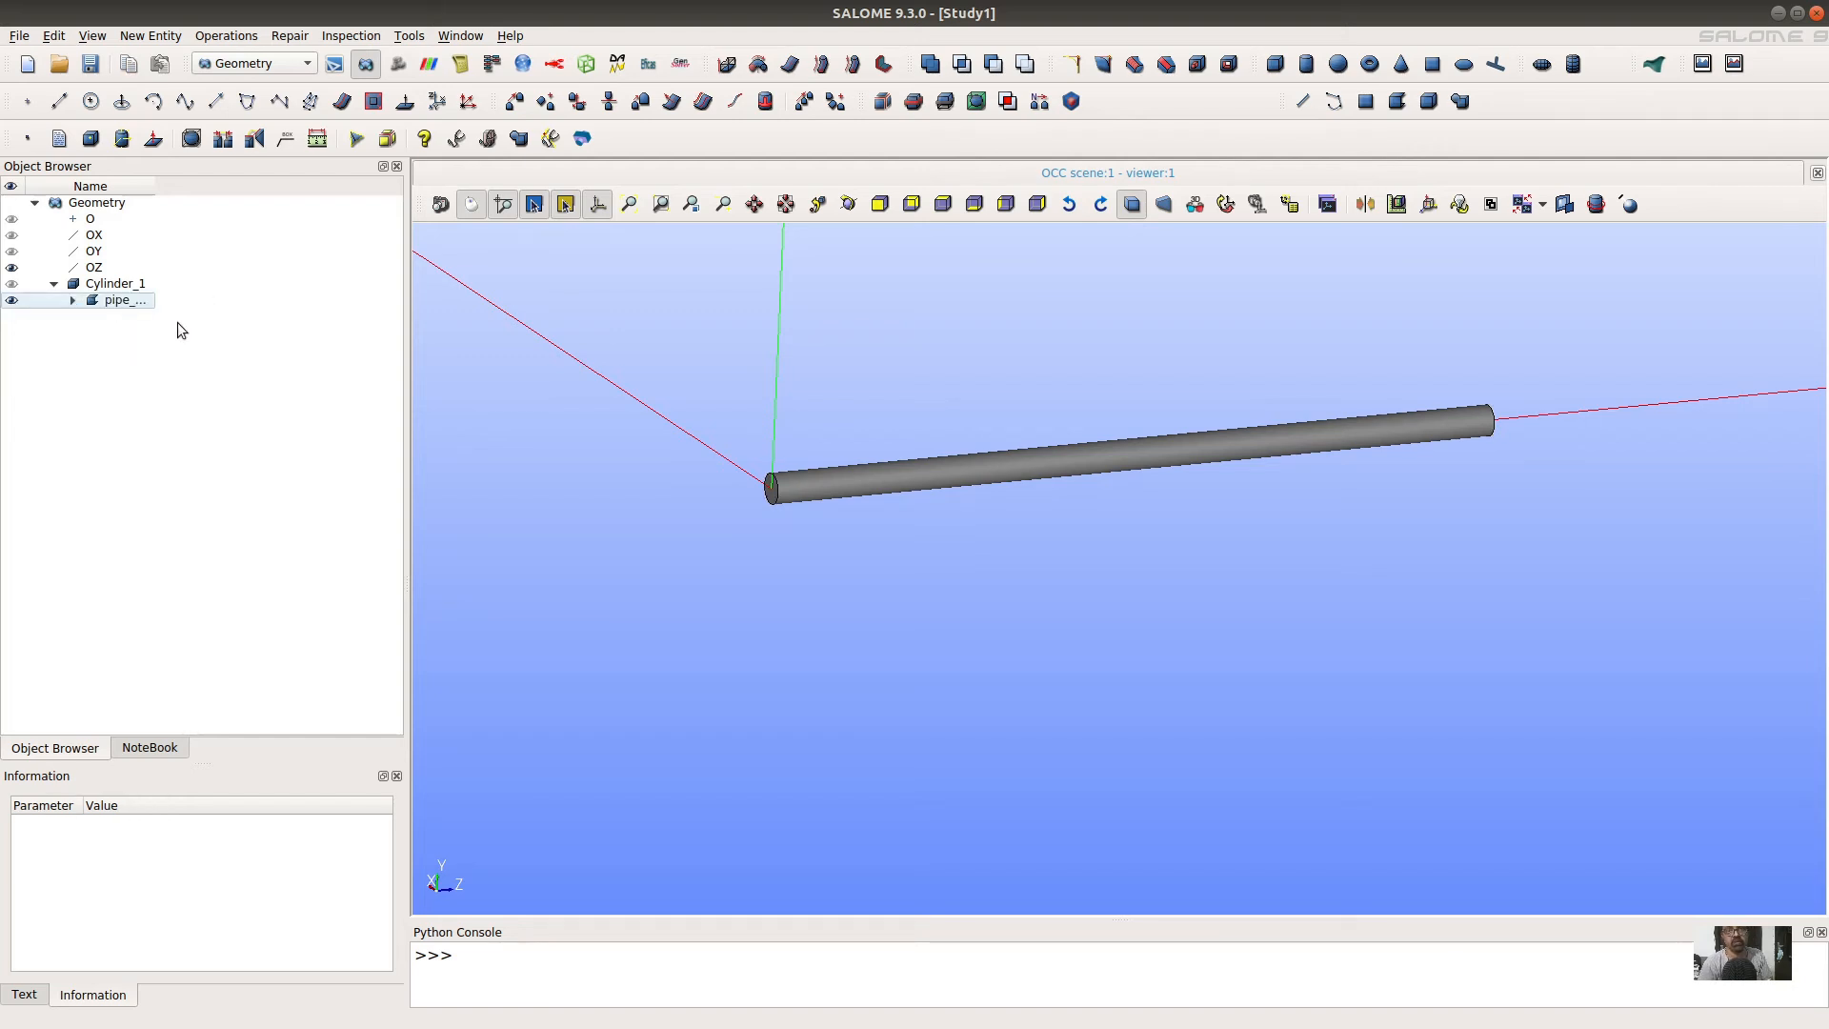
# Explode pipe_surfaces_only into its Face sub-shapes.
pyautogui.click(112, 301)
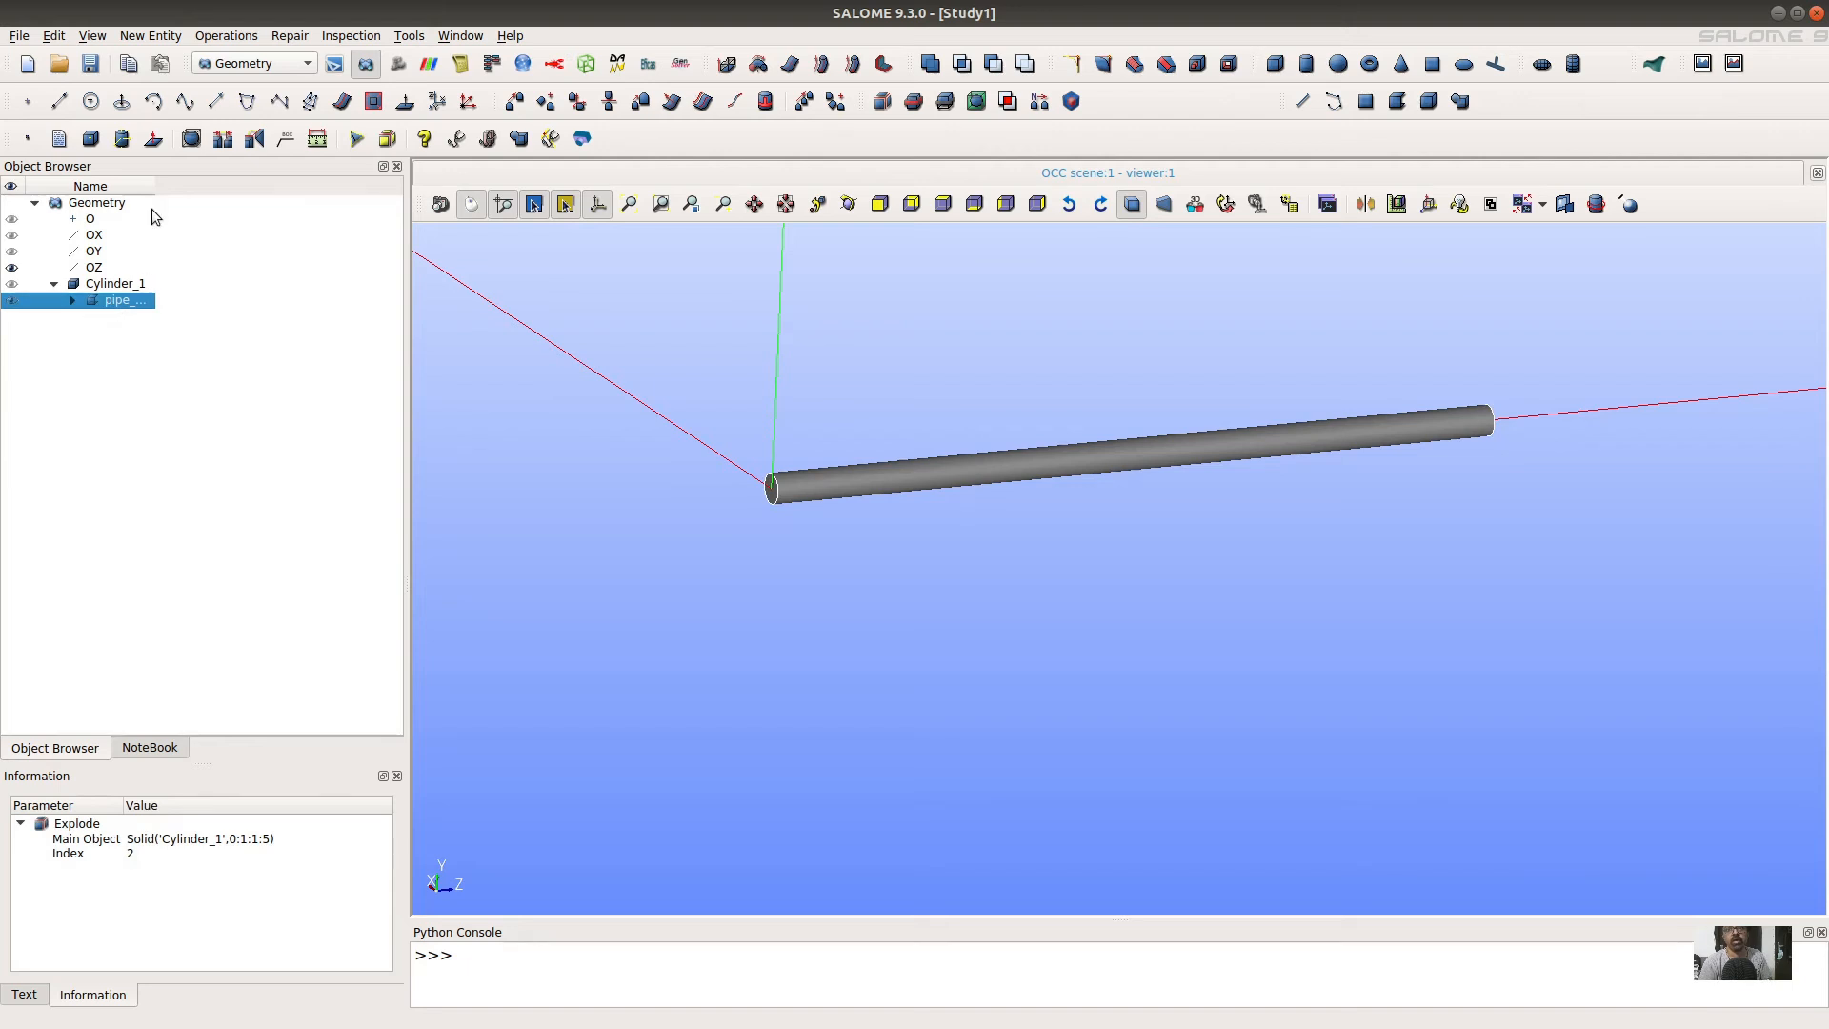
pyautogui.click(158, 37)
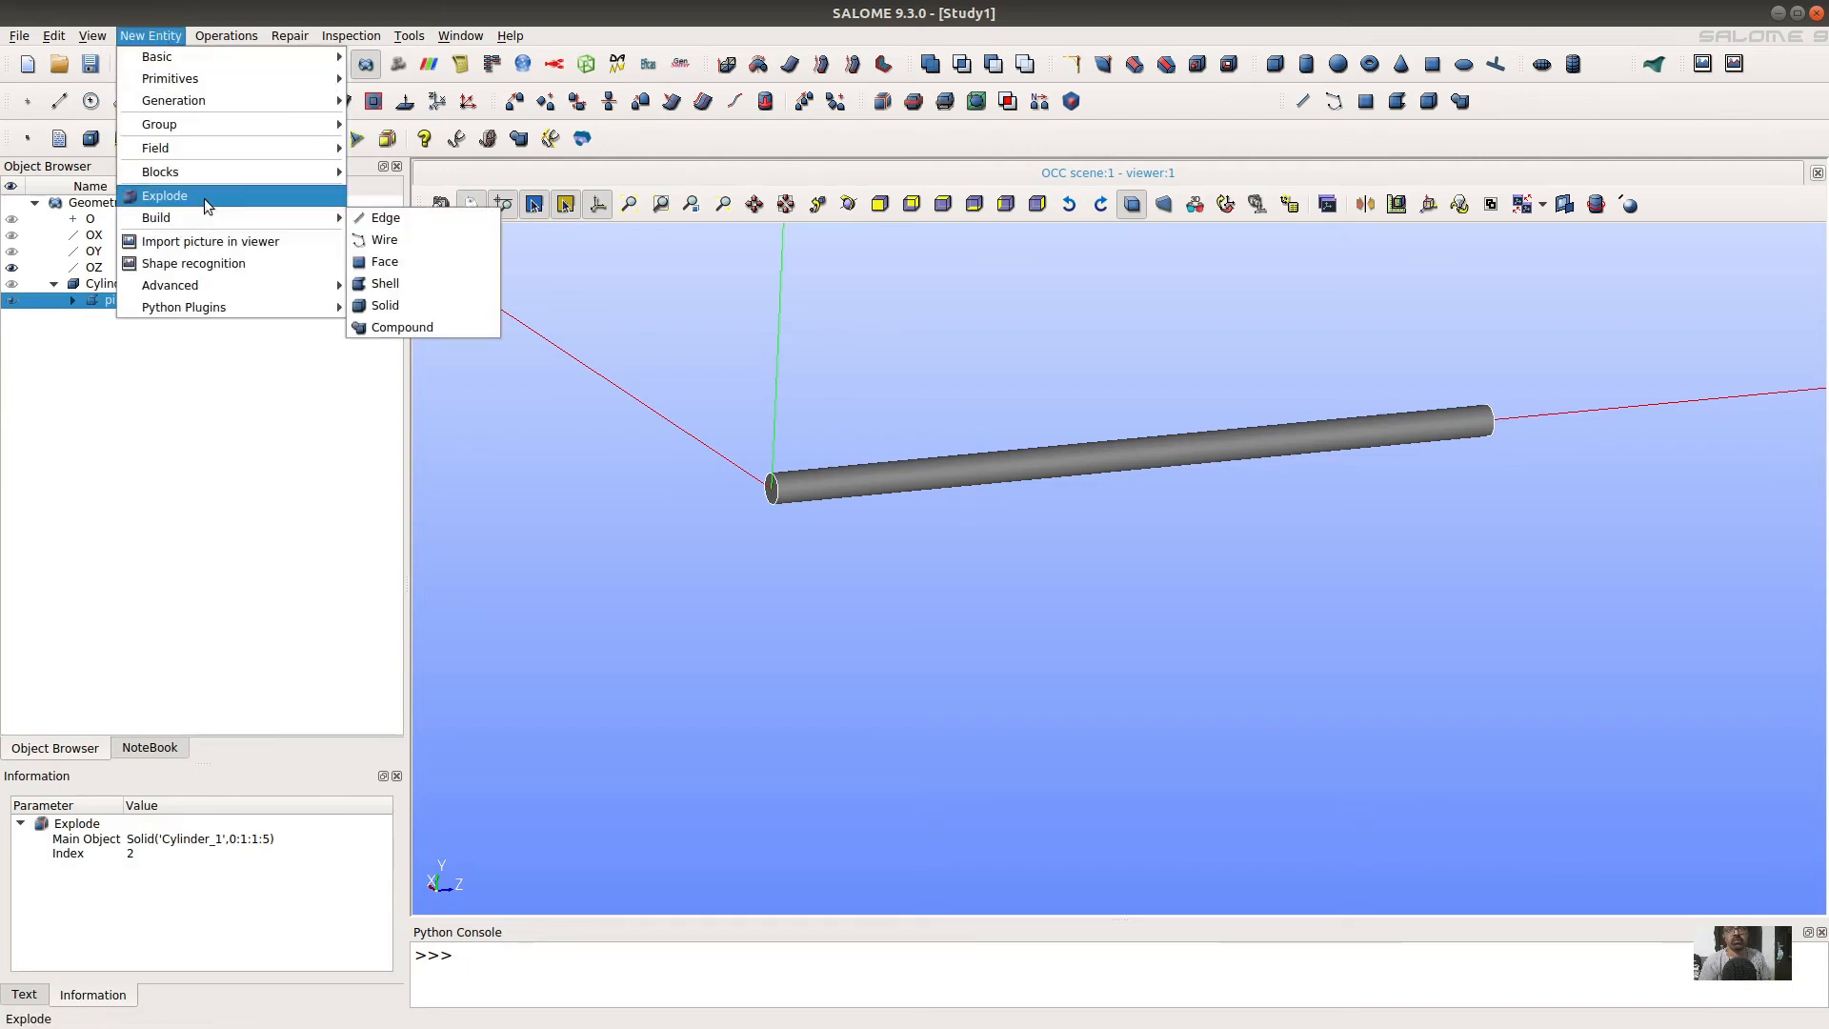
pyautogui.click(204, 197)
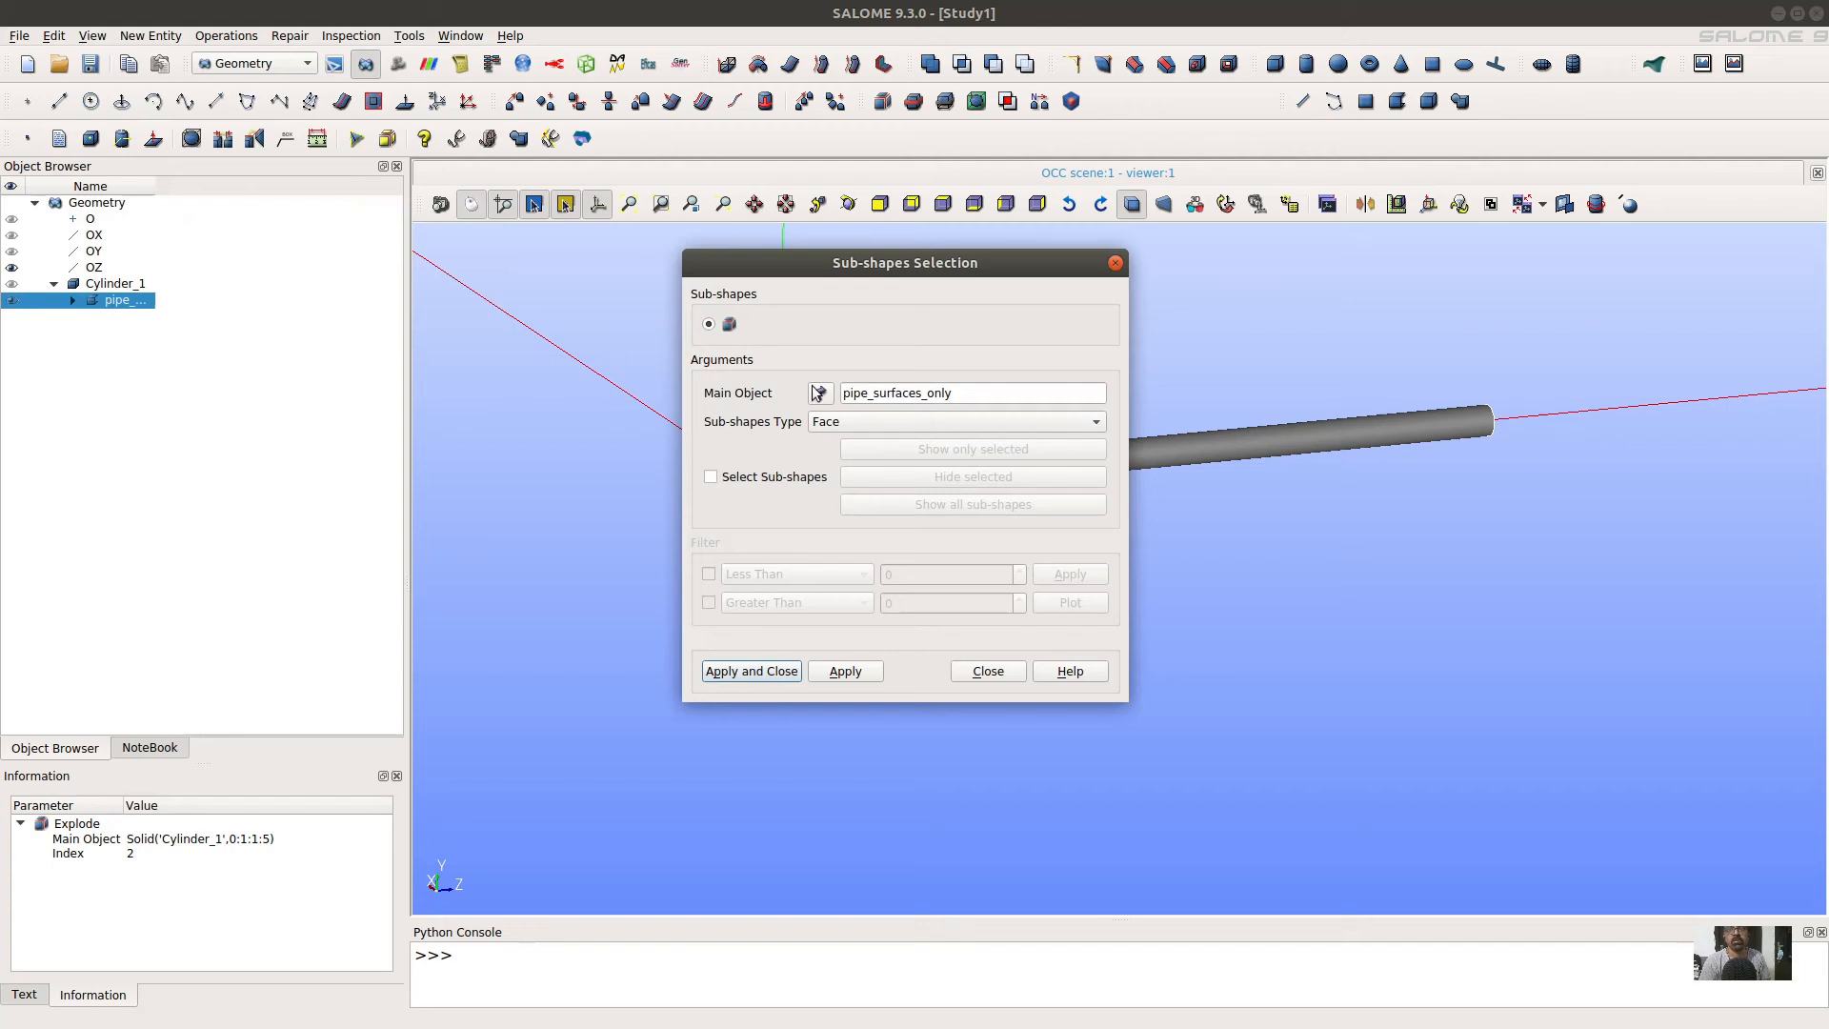
pyautogui.click(735, 672)
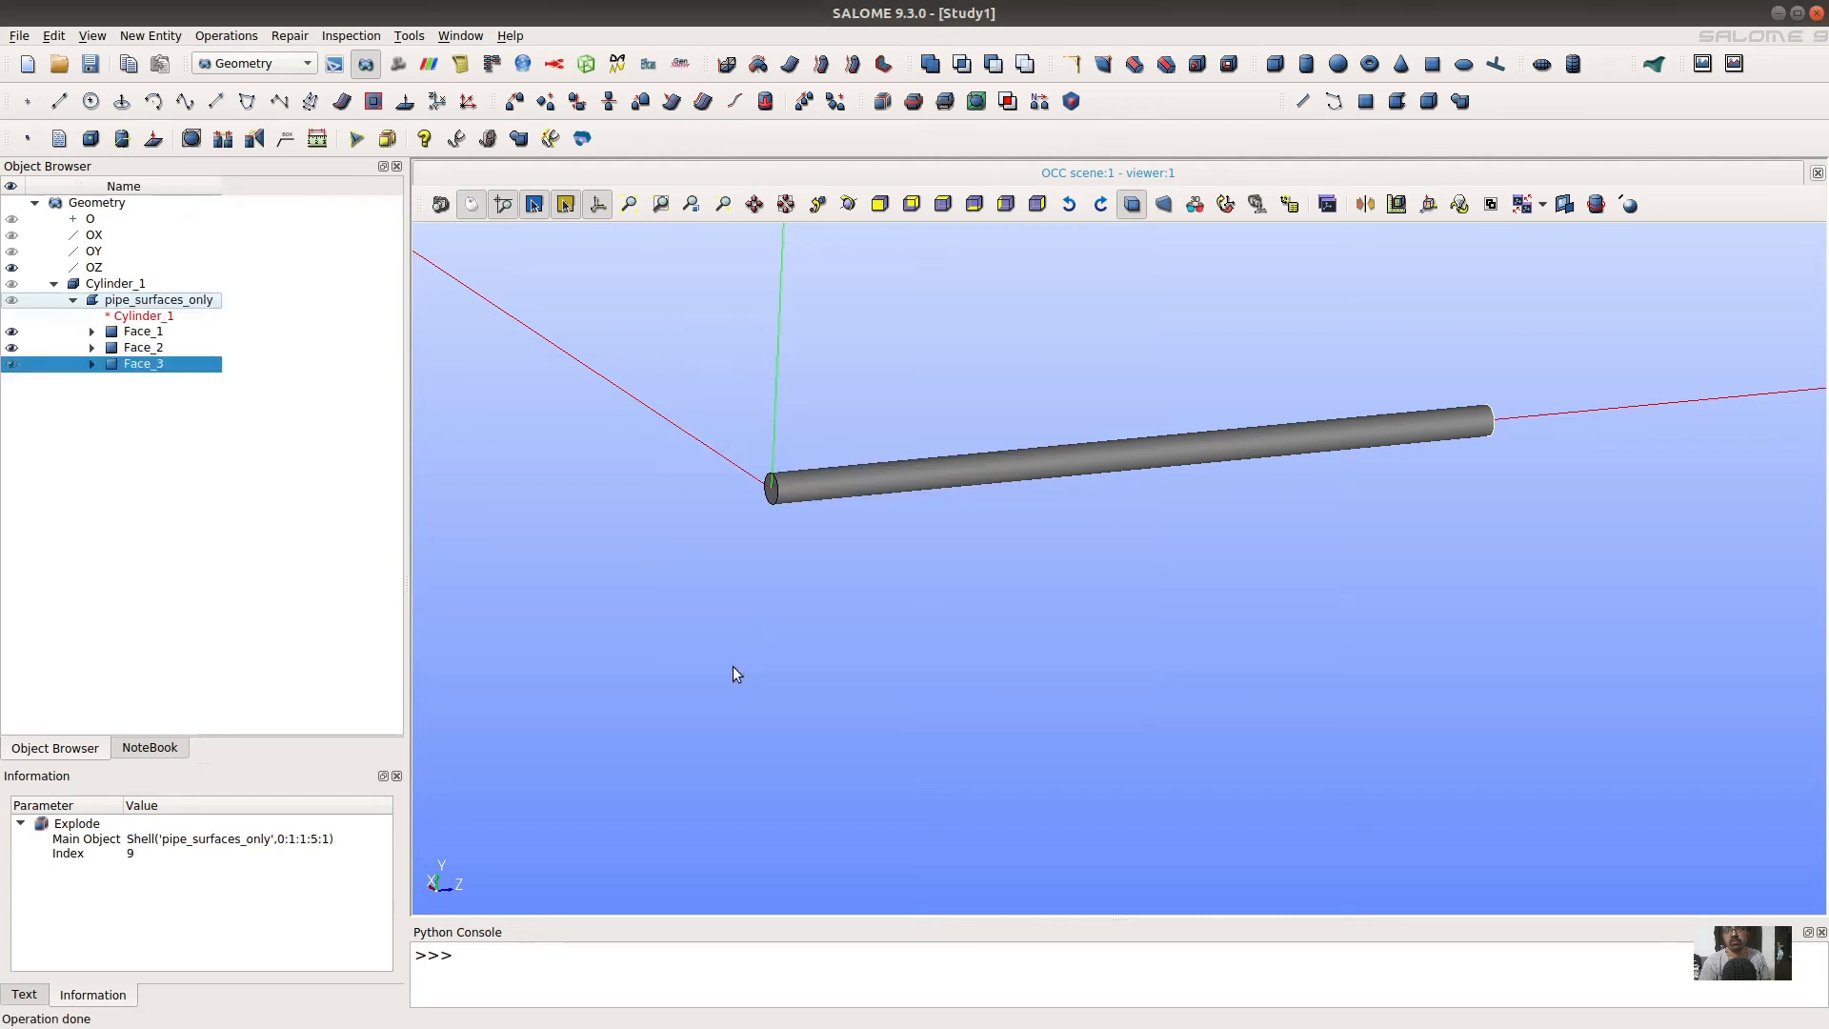
# Show and hide Face_1, Face_2 and Face_3 in turn to identify each surface, leaving only Face_1 shown.
pyautogui.click(11, 330)
pyautogui.click(12, 347)
pyautogui.click(11, 363)
pyautogui.click(12, 363)
pyautogui.click(11, 331)
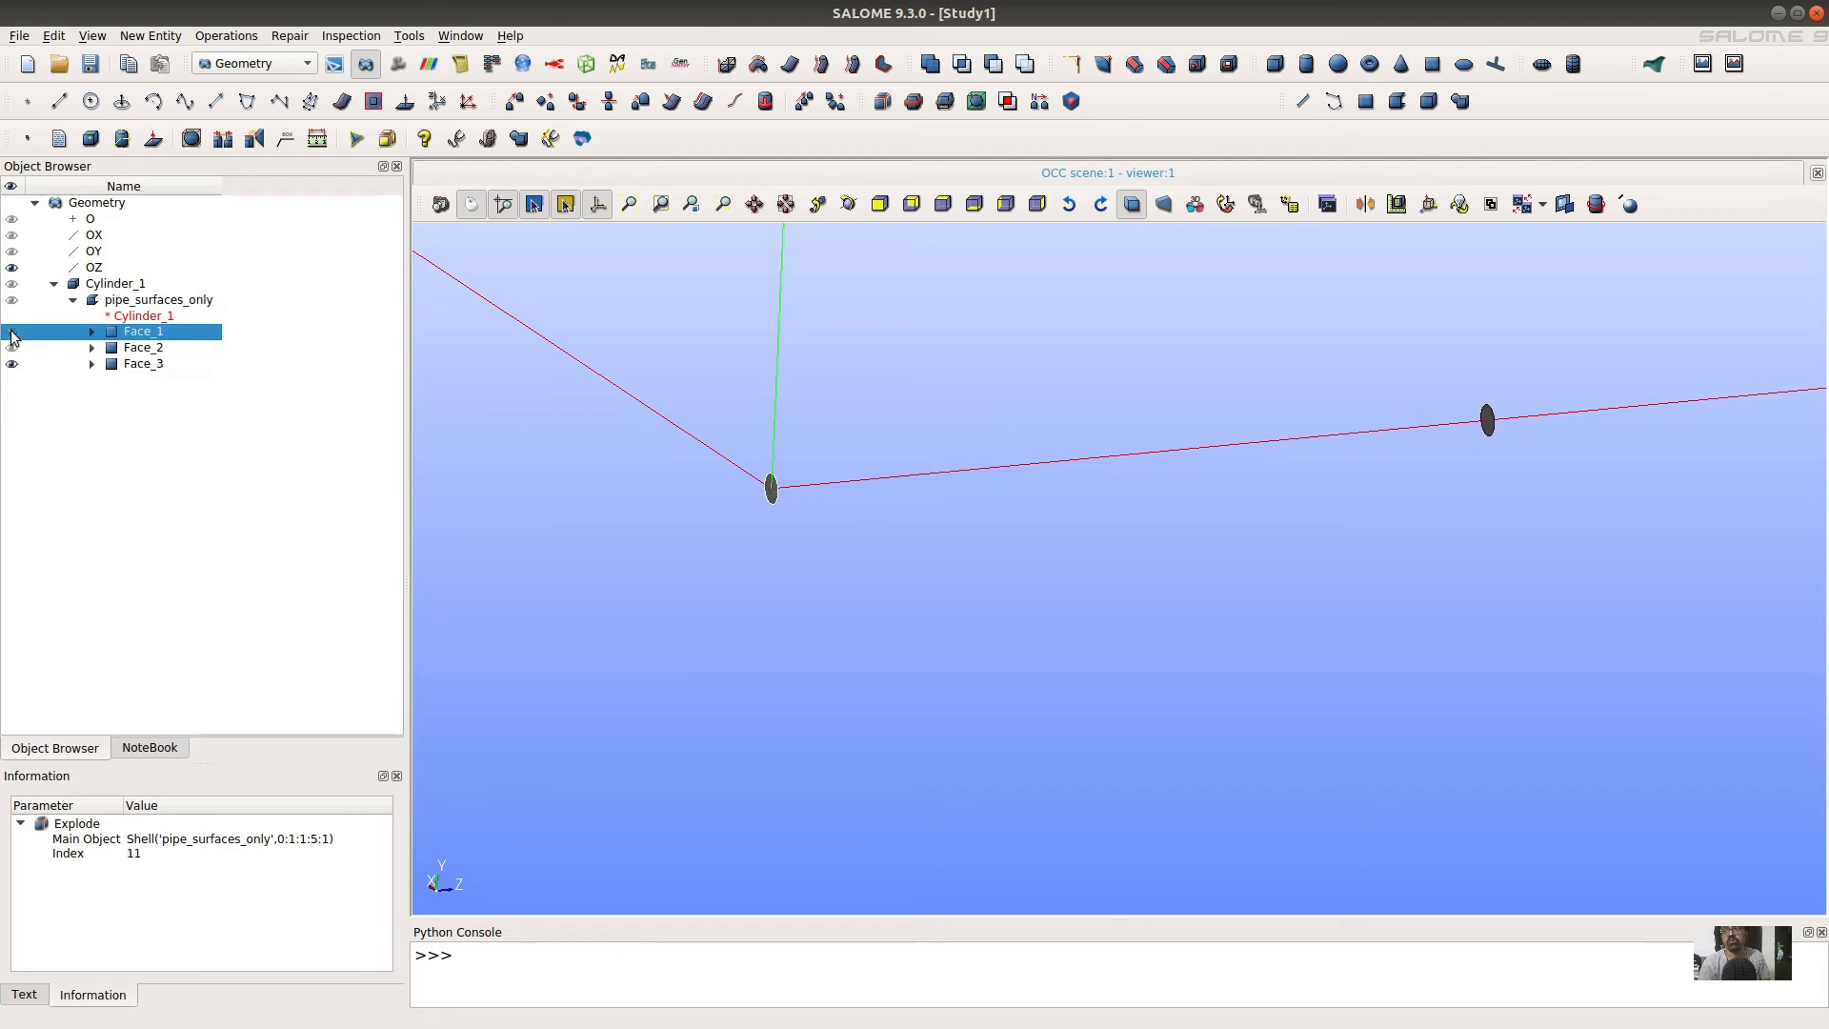
pyautogui.click(11, 347)
pyautogui.click(11, 347)
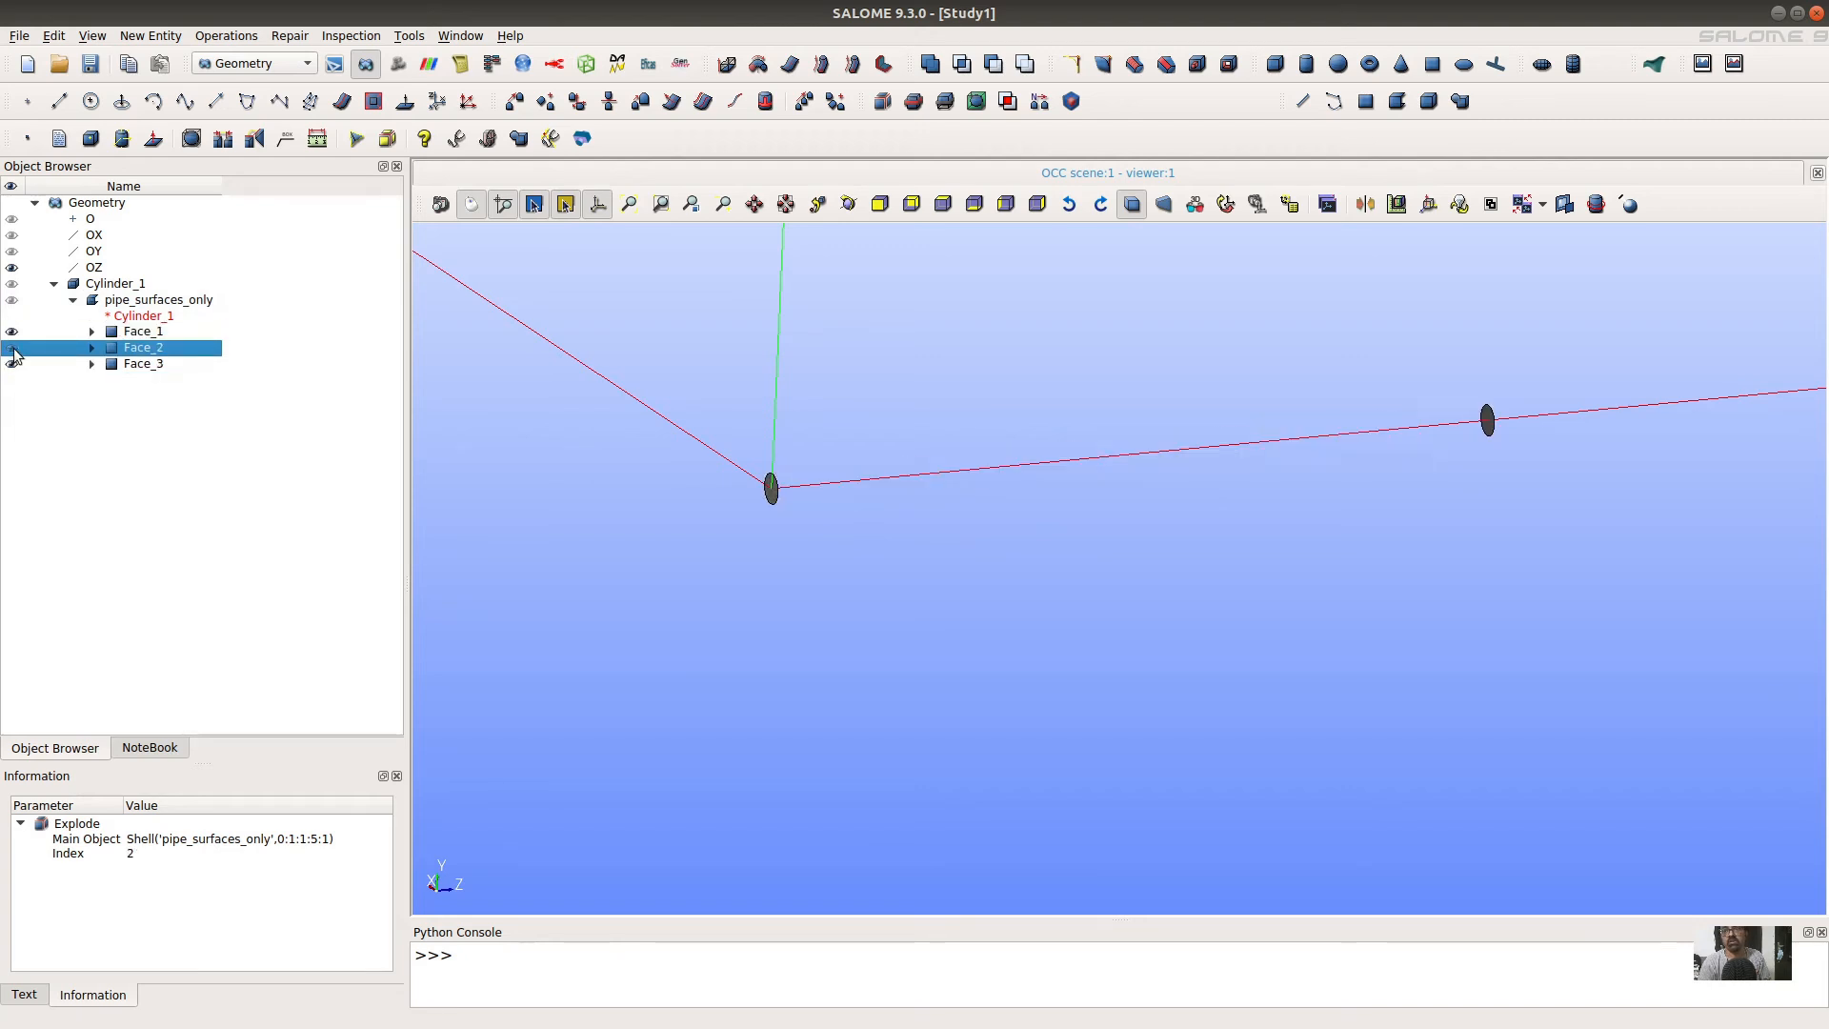
pyautogui.click(11, 363)
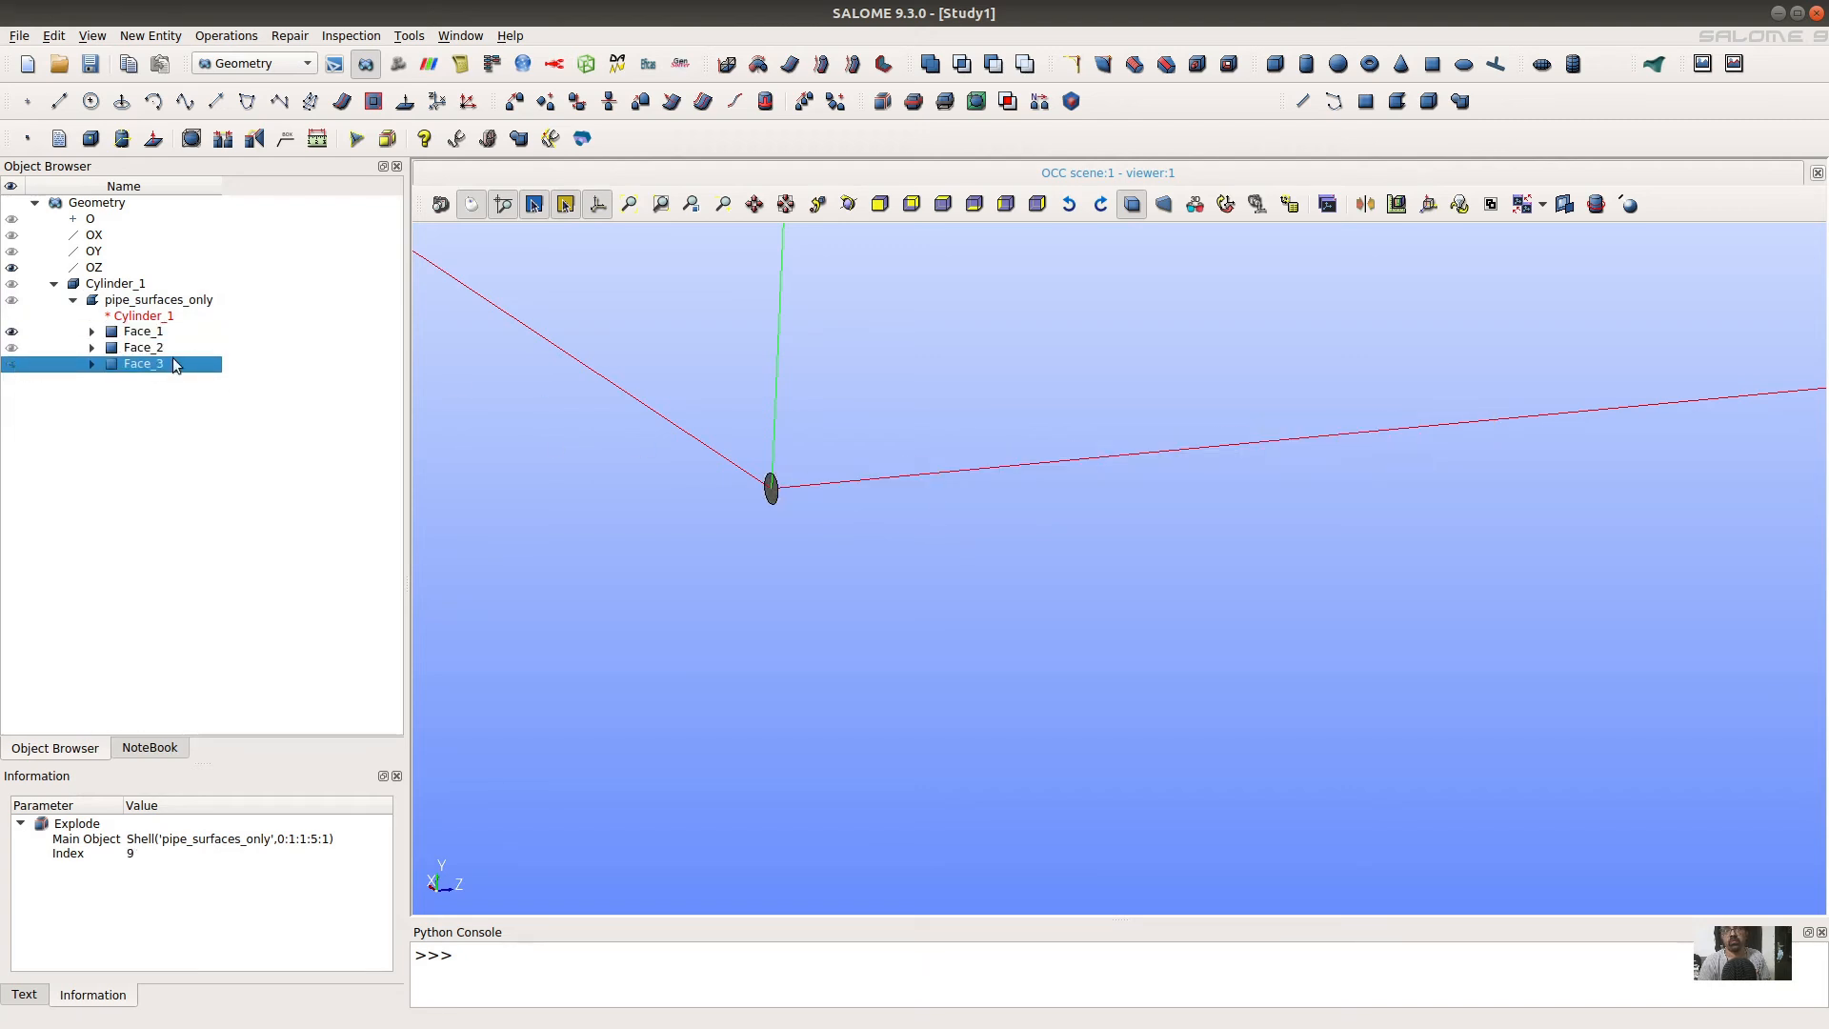
# Rename Face_1, the pipe's end face at the origin, as inlet.
pyautogui.doubleClick(147, 334)
pyautogui.write('inlet')
pyautogui.press('Return')
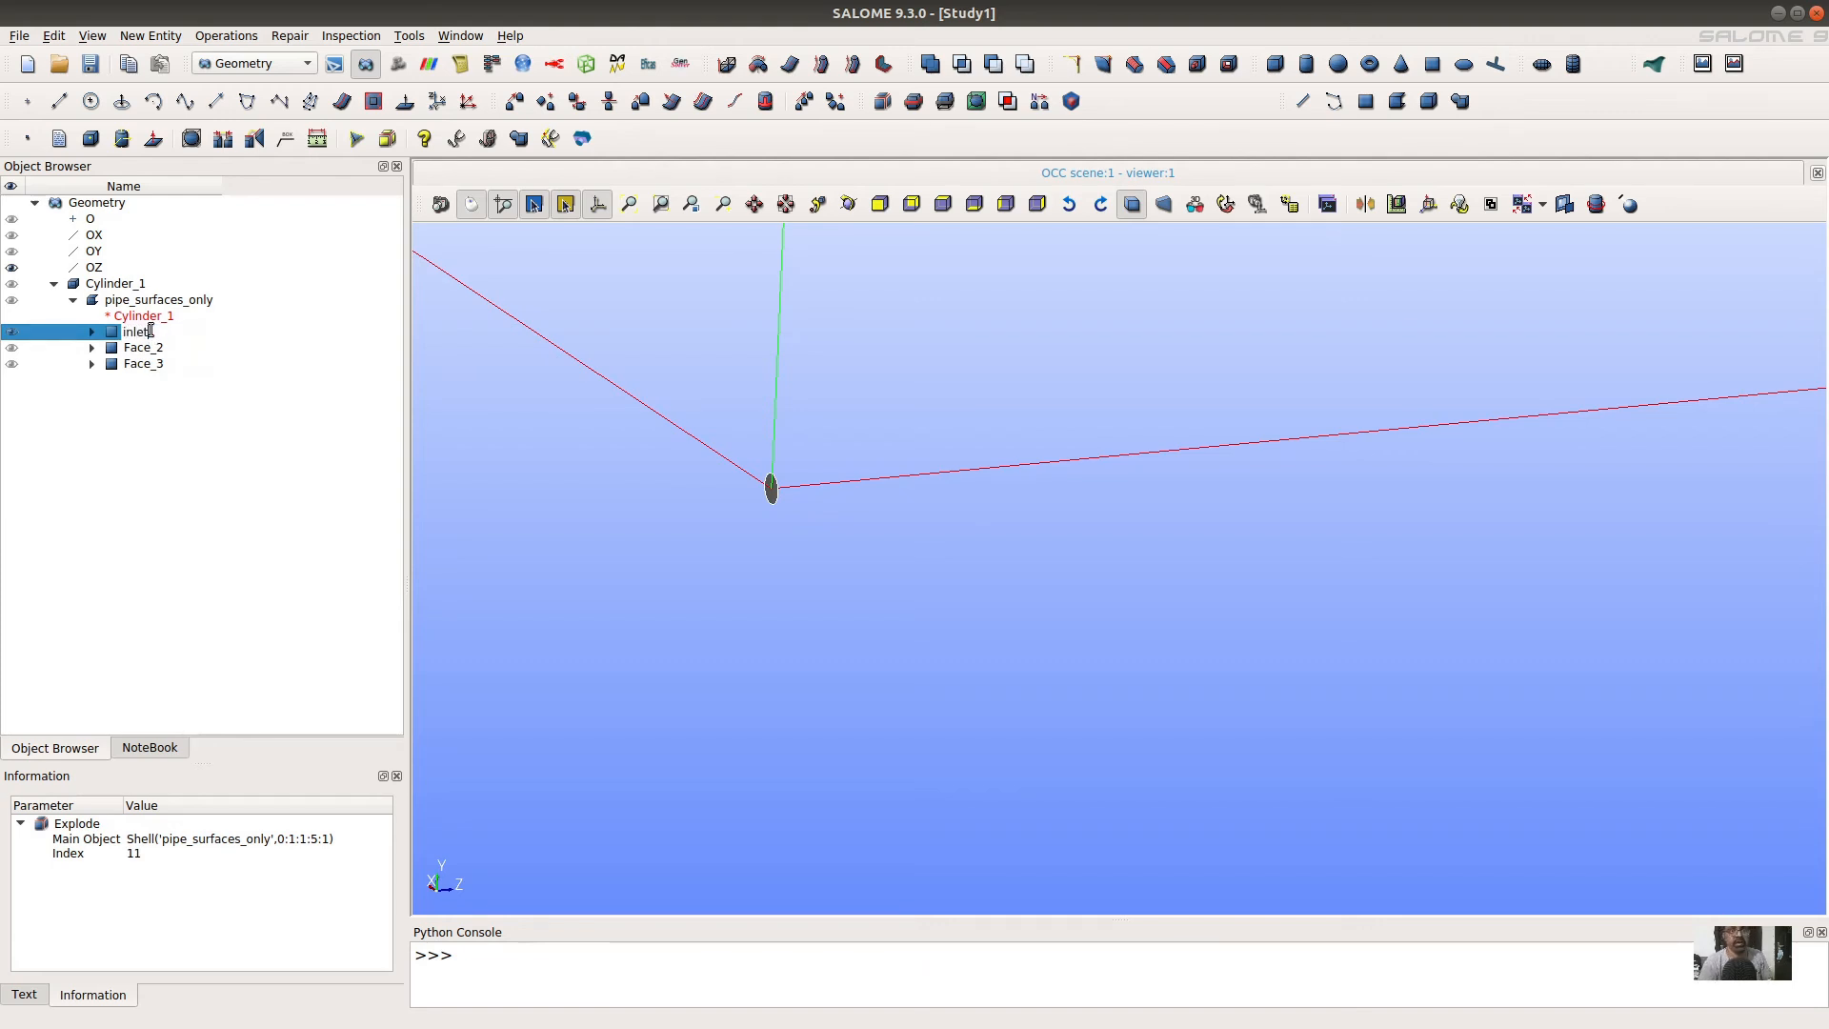
# Show Face_3 at the pipe's far end and rename it outlet, and rename Face_2 as wall.
pyautogui.click(127, 362)
pyautogui.click(10, 364)
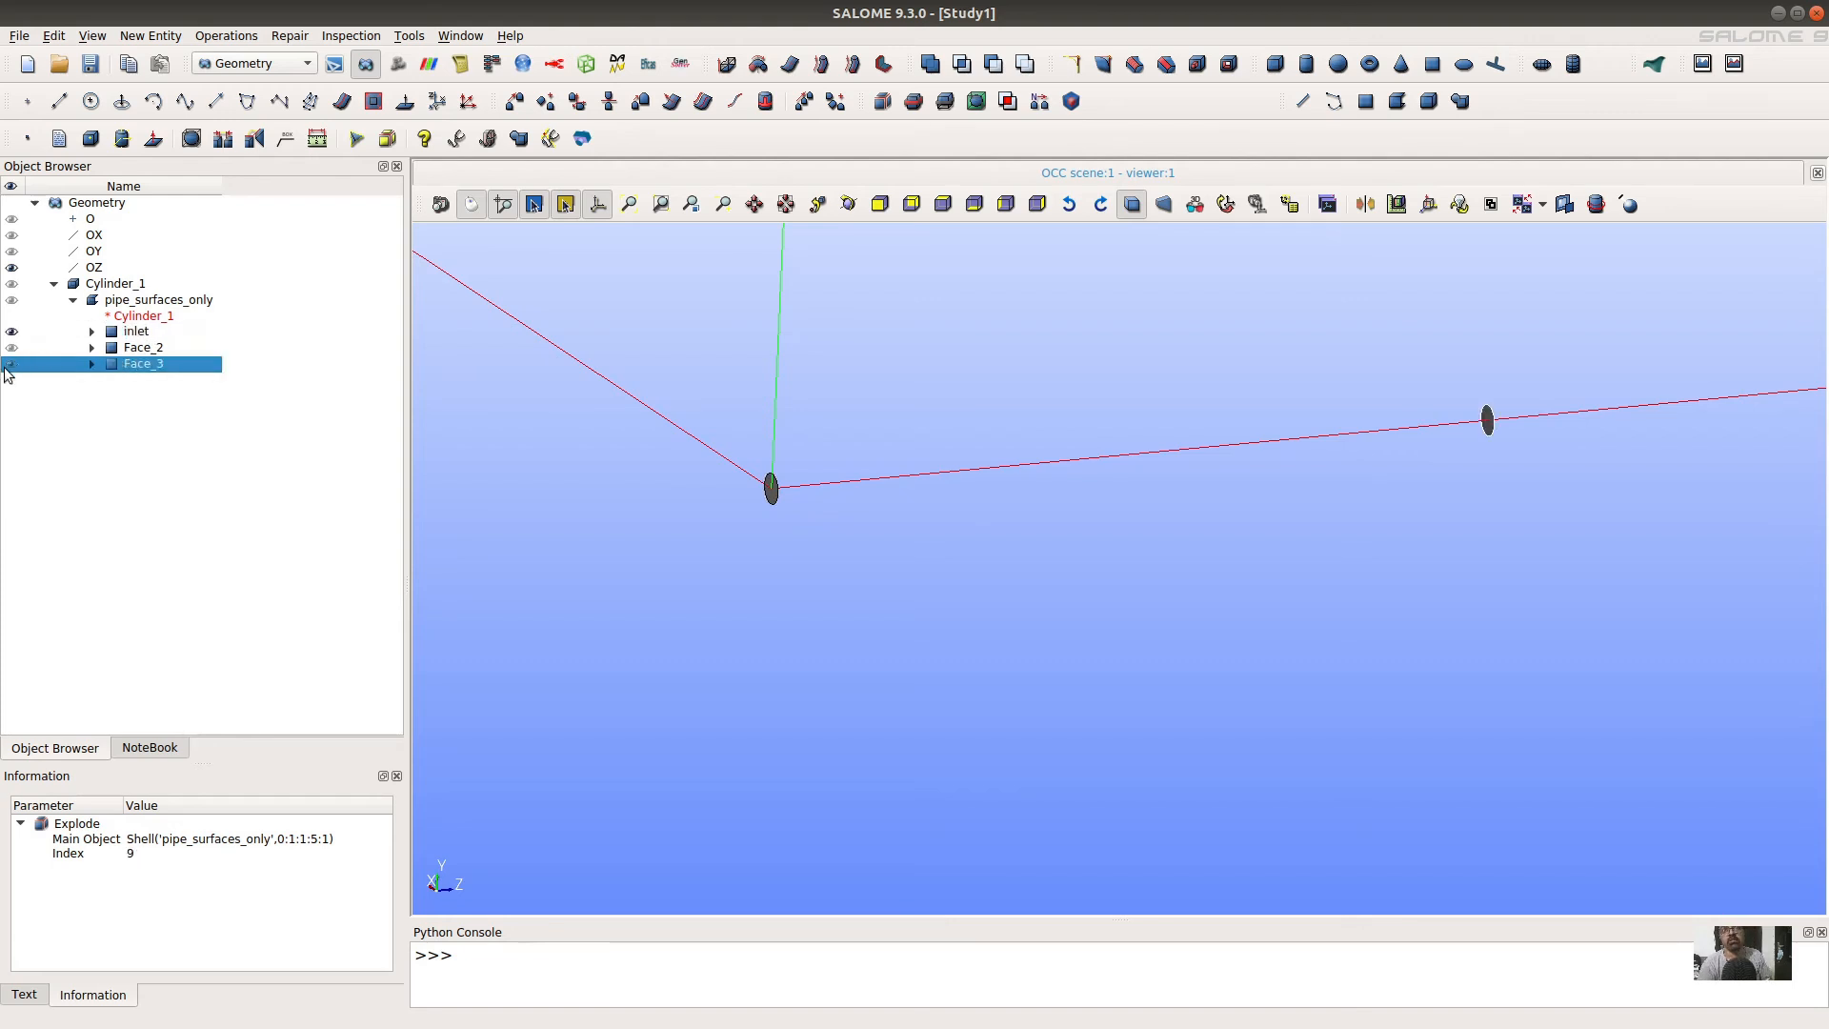
pyautogui.doubleClick(131, 361)
pyautogui.write('outlet')
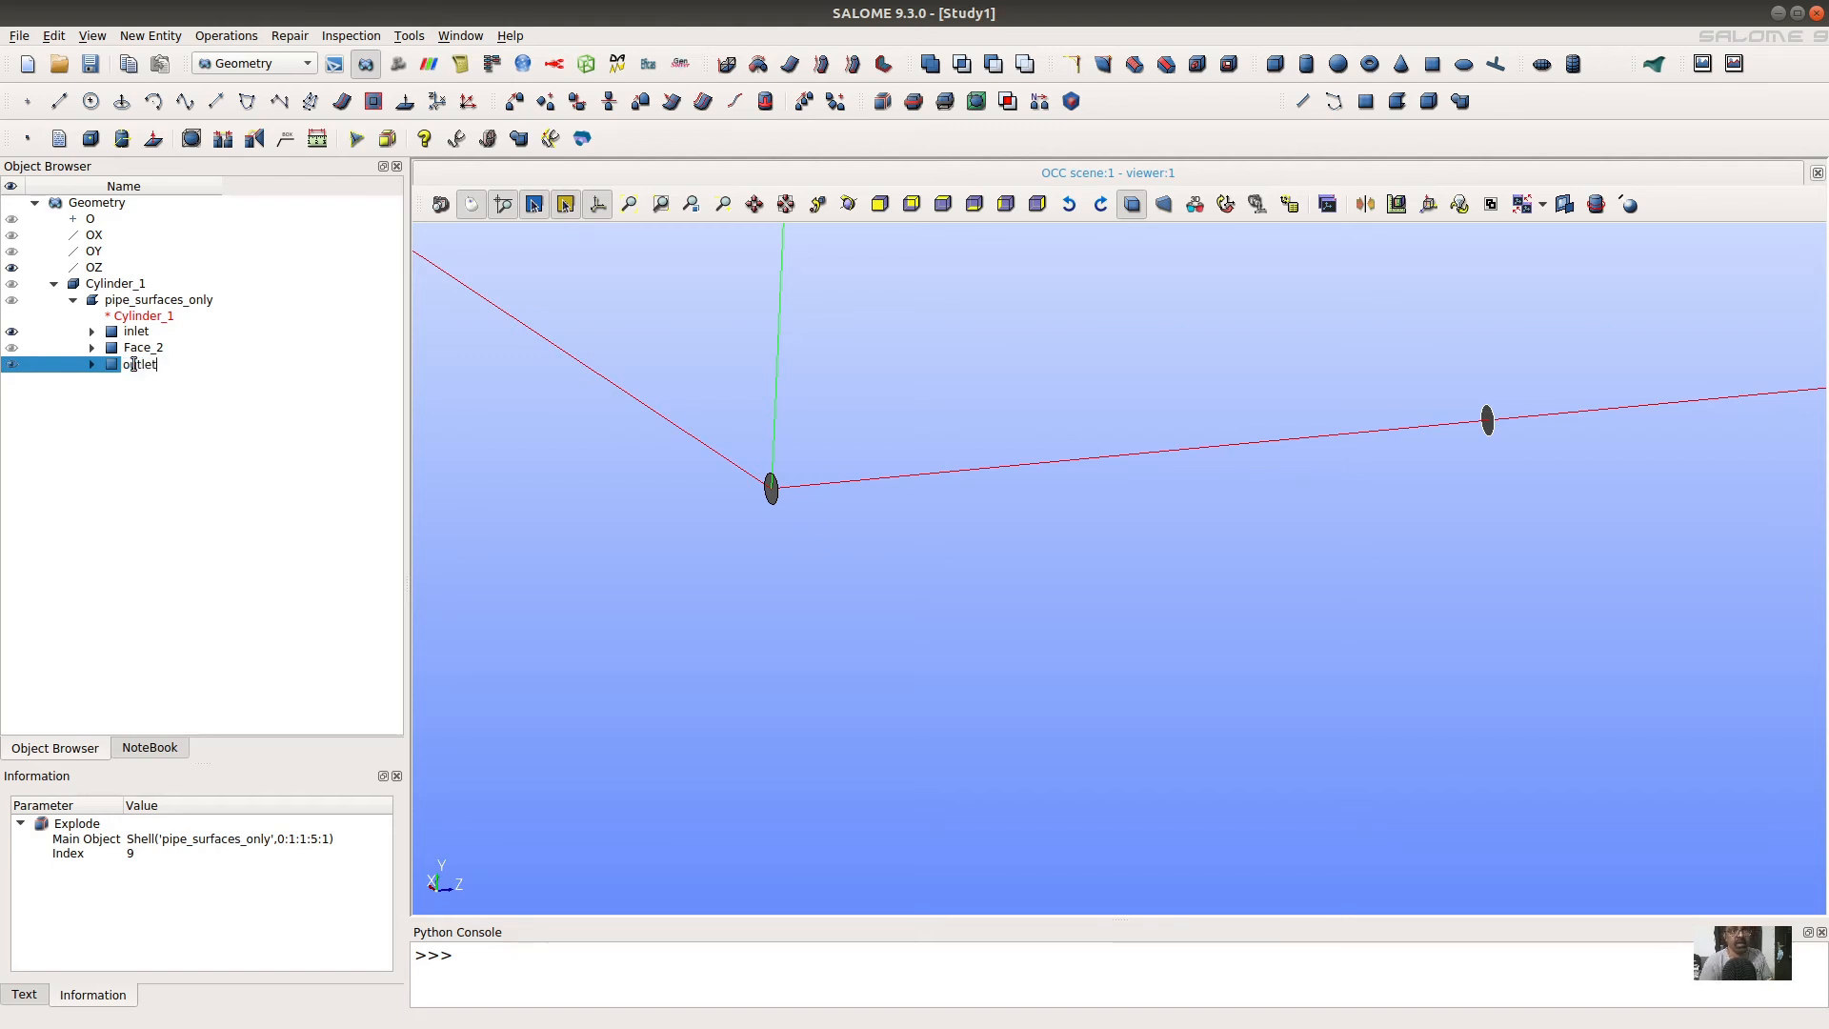
pyautogui.press('Return')
pyautogui.doubleClick(143, 348)
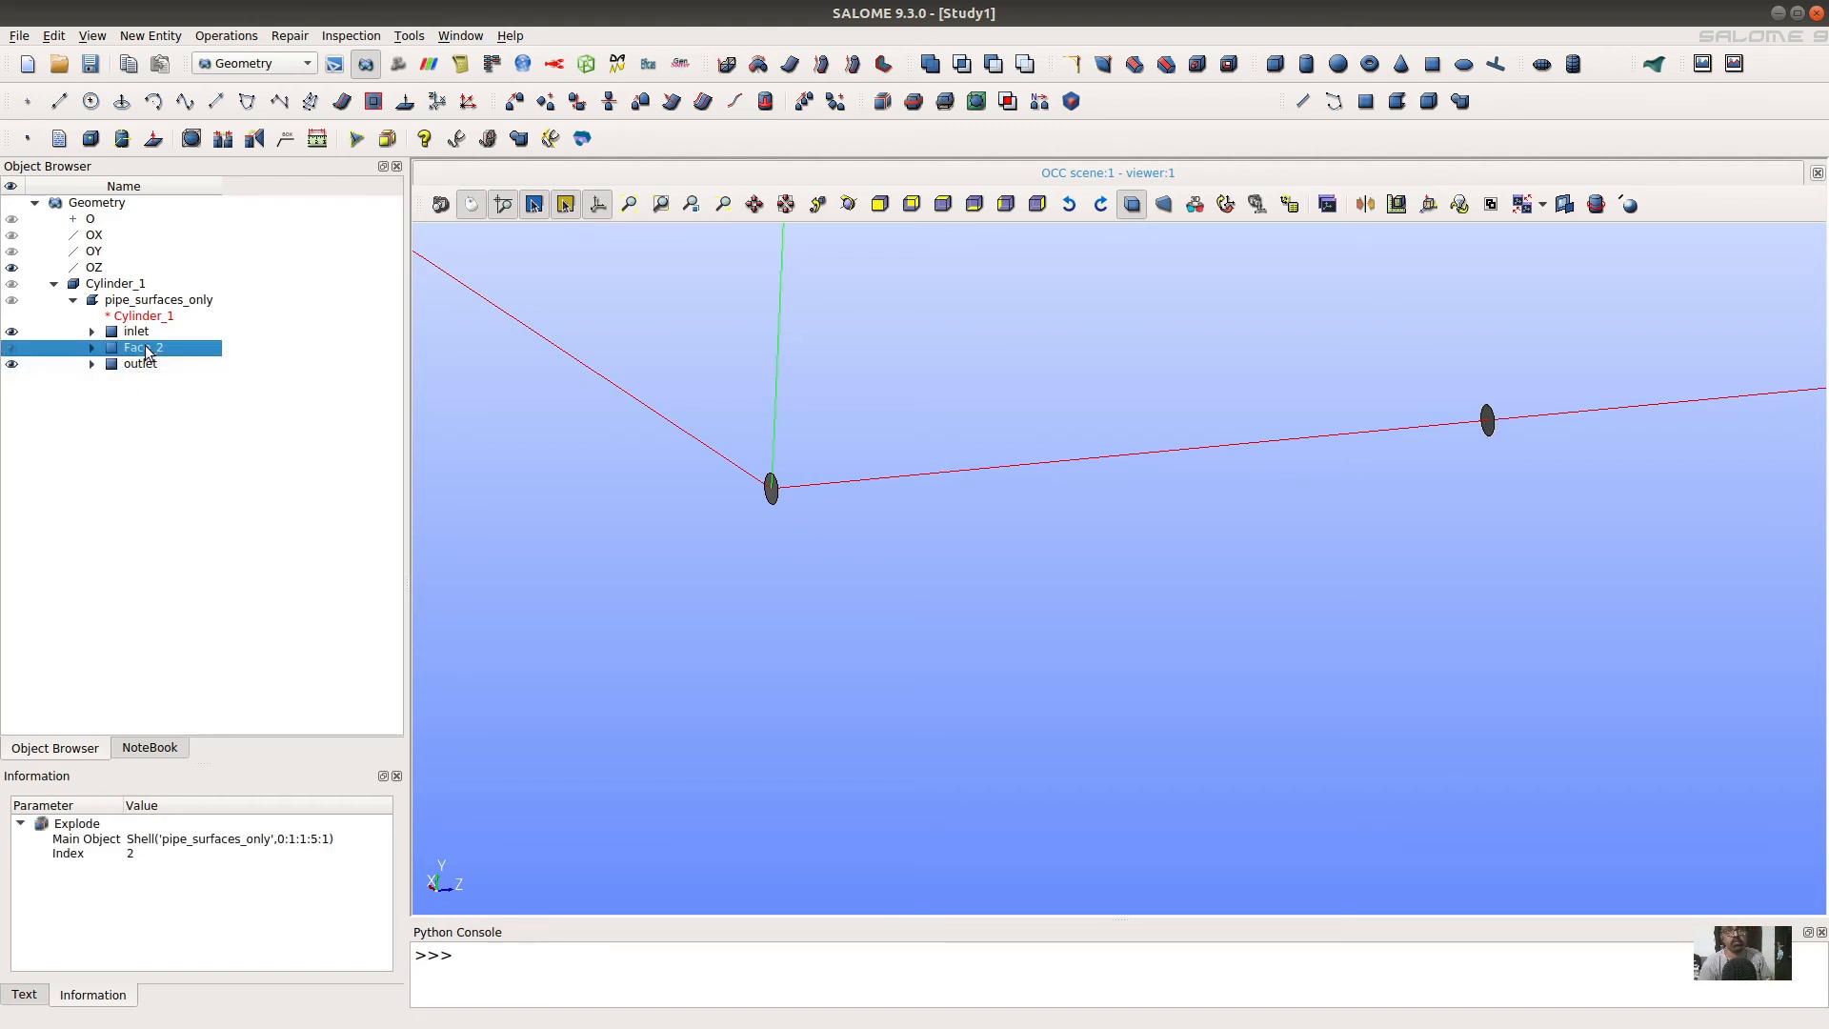
pyautogui.write('wo')
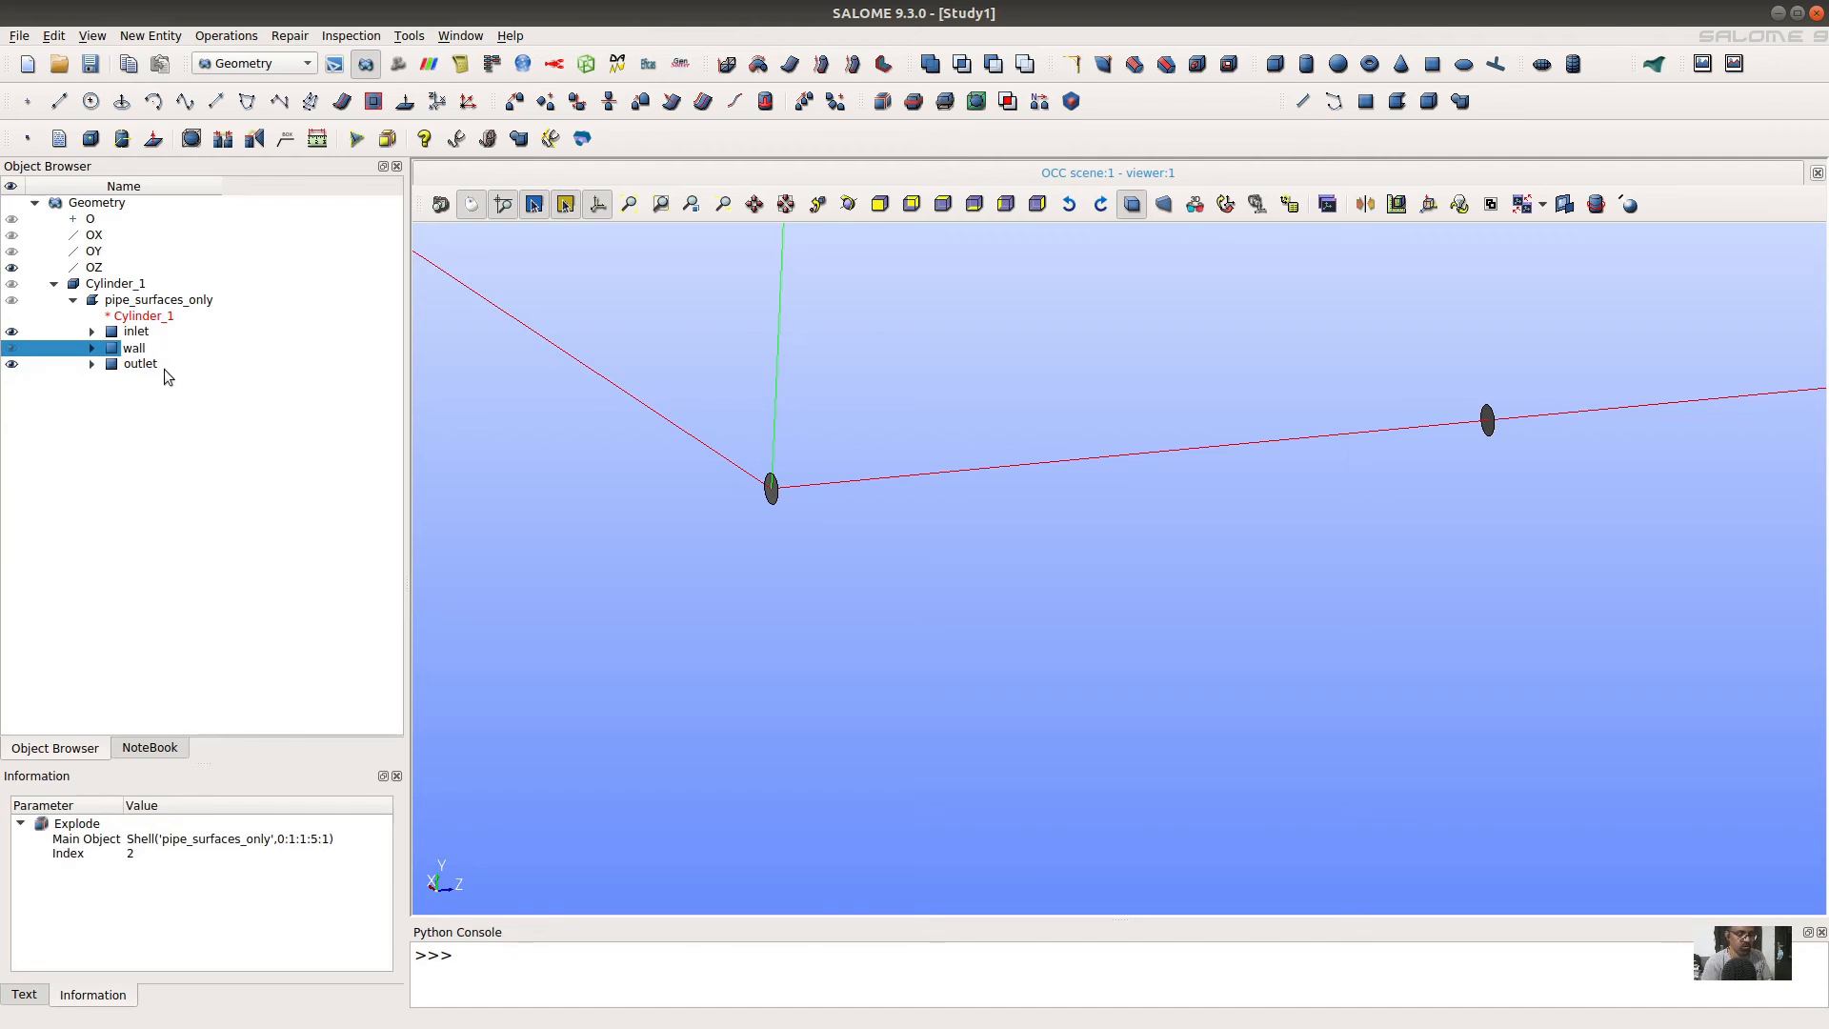
# Finish renaming the pipe's side surface as wall_pipe and show it in the viewer.
pyautogui.write('ll_pipe')
pyautogui.click(160, 406)
pyautogui.click(14, 345)
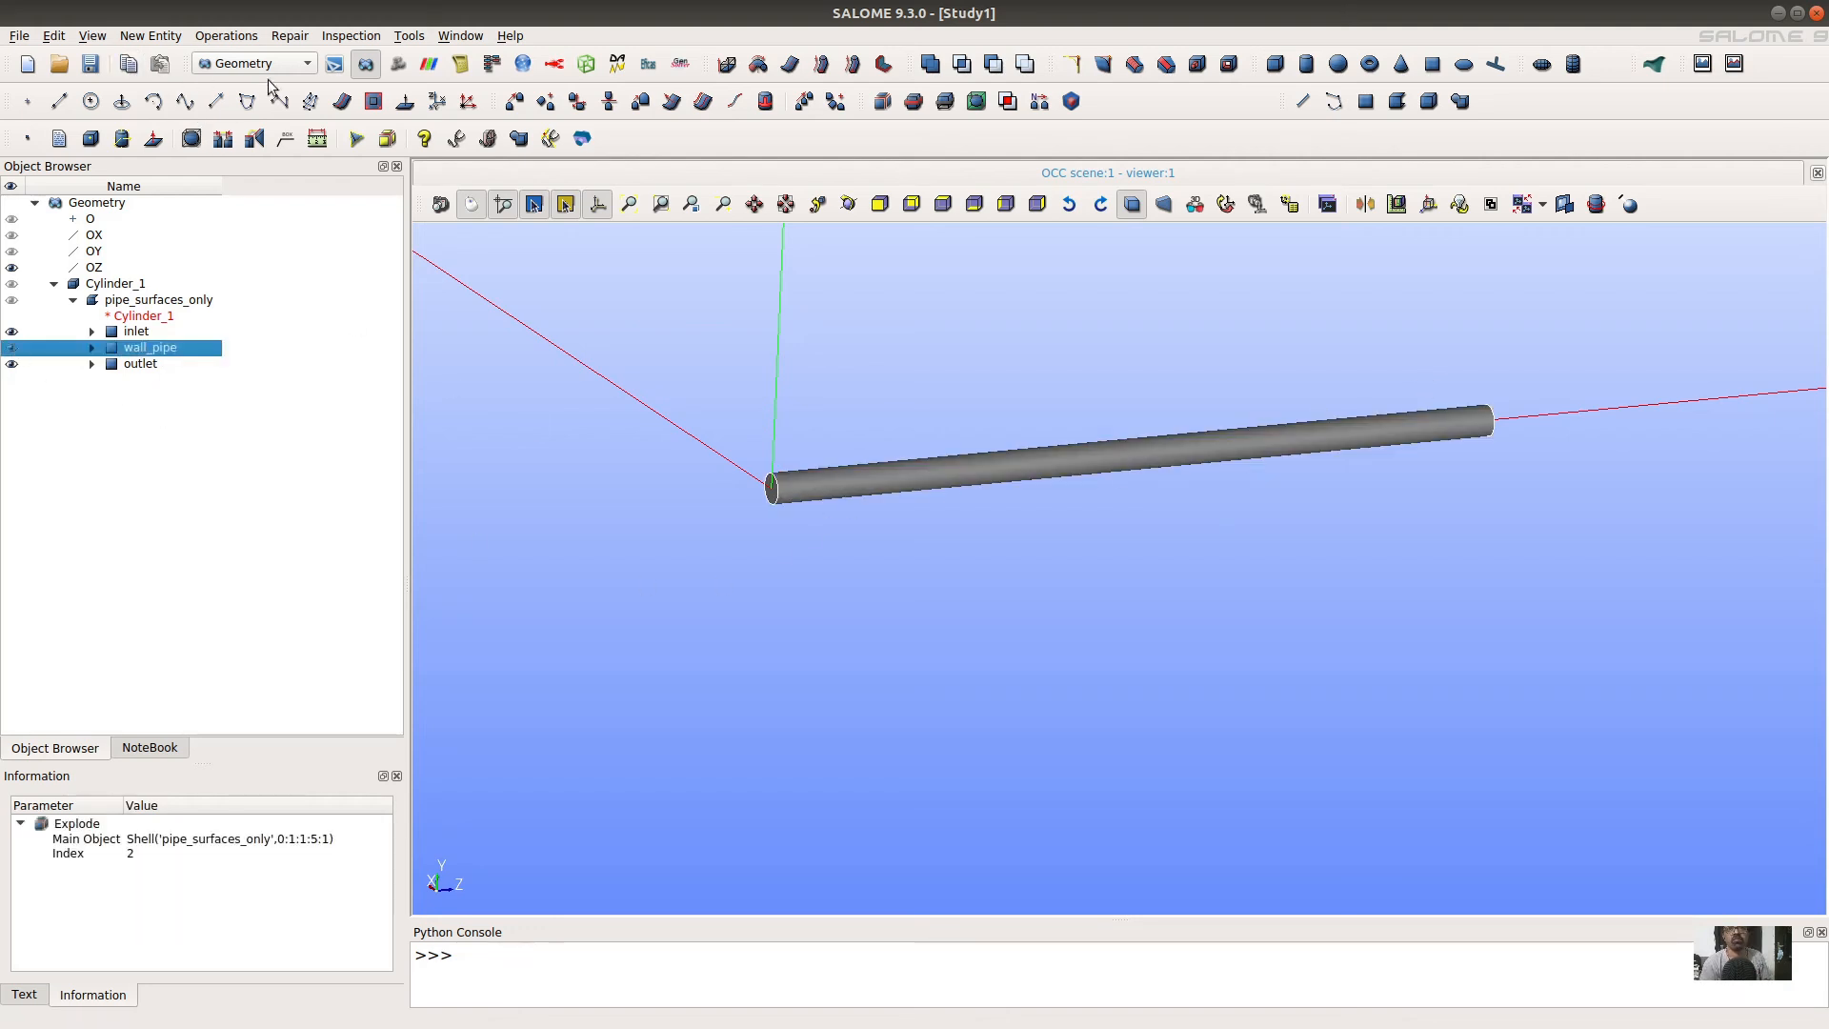
# Save the study as Study1 in the CAD_pipe folder on the Desktop.
pyautogui.click(91, 66)
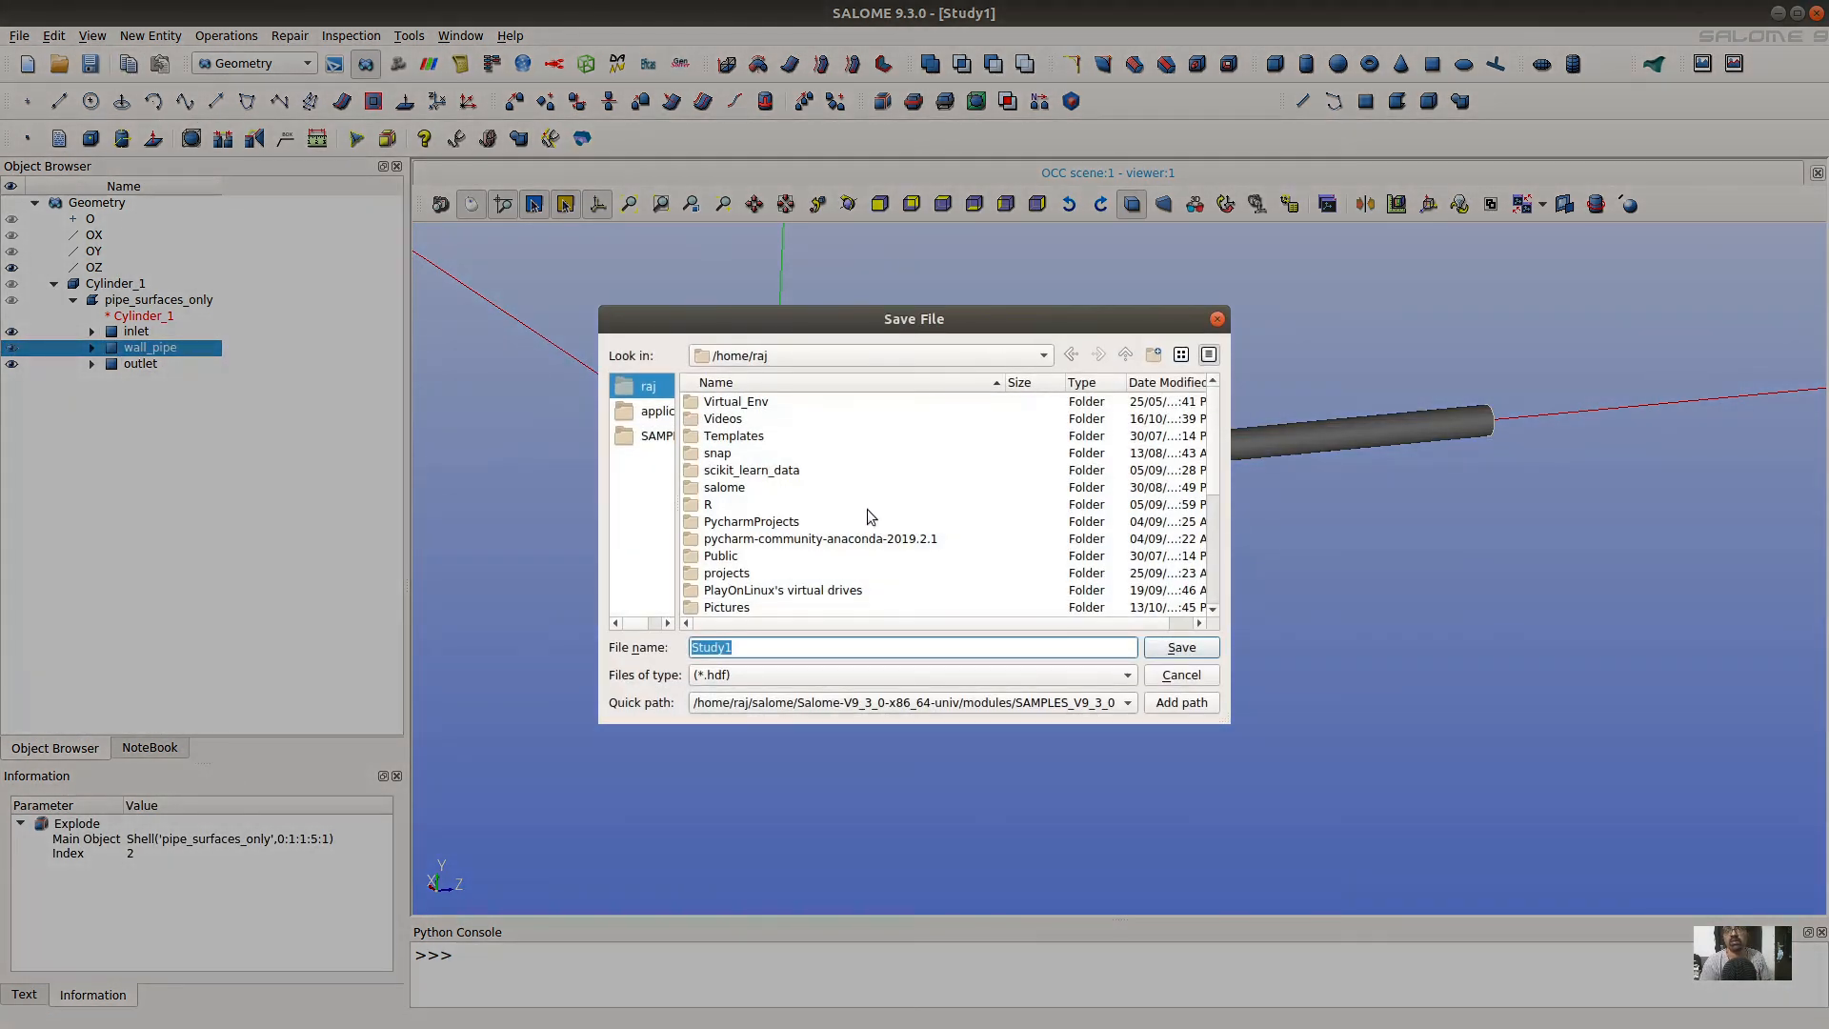
pyautogui.scroll(-4, 789, 553)
pyautogui.doubleClick(752, 590)
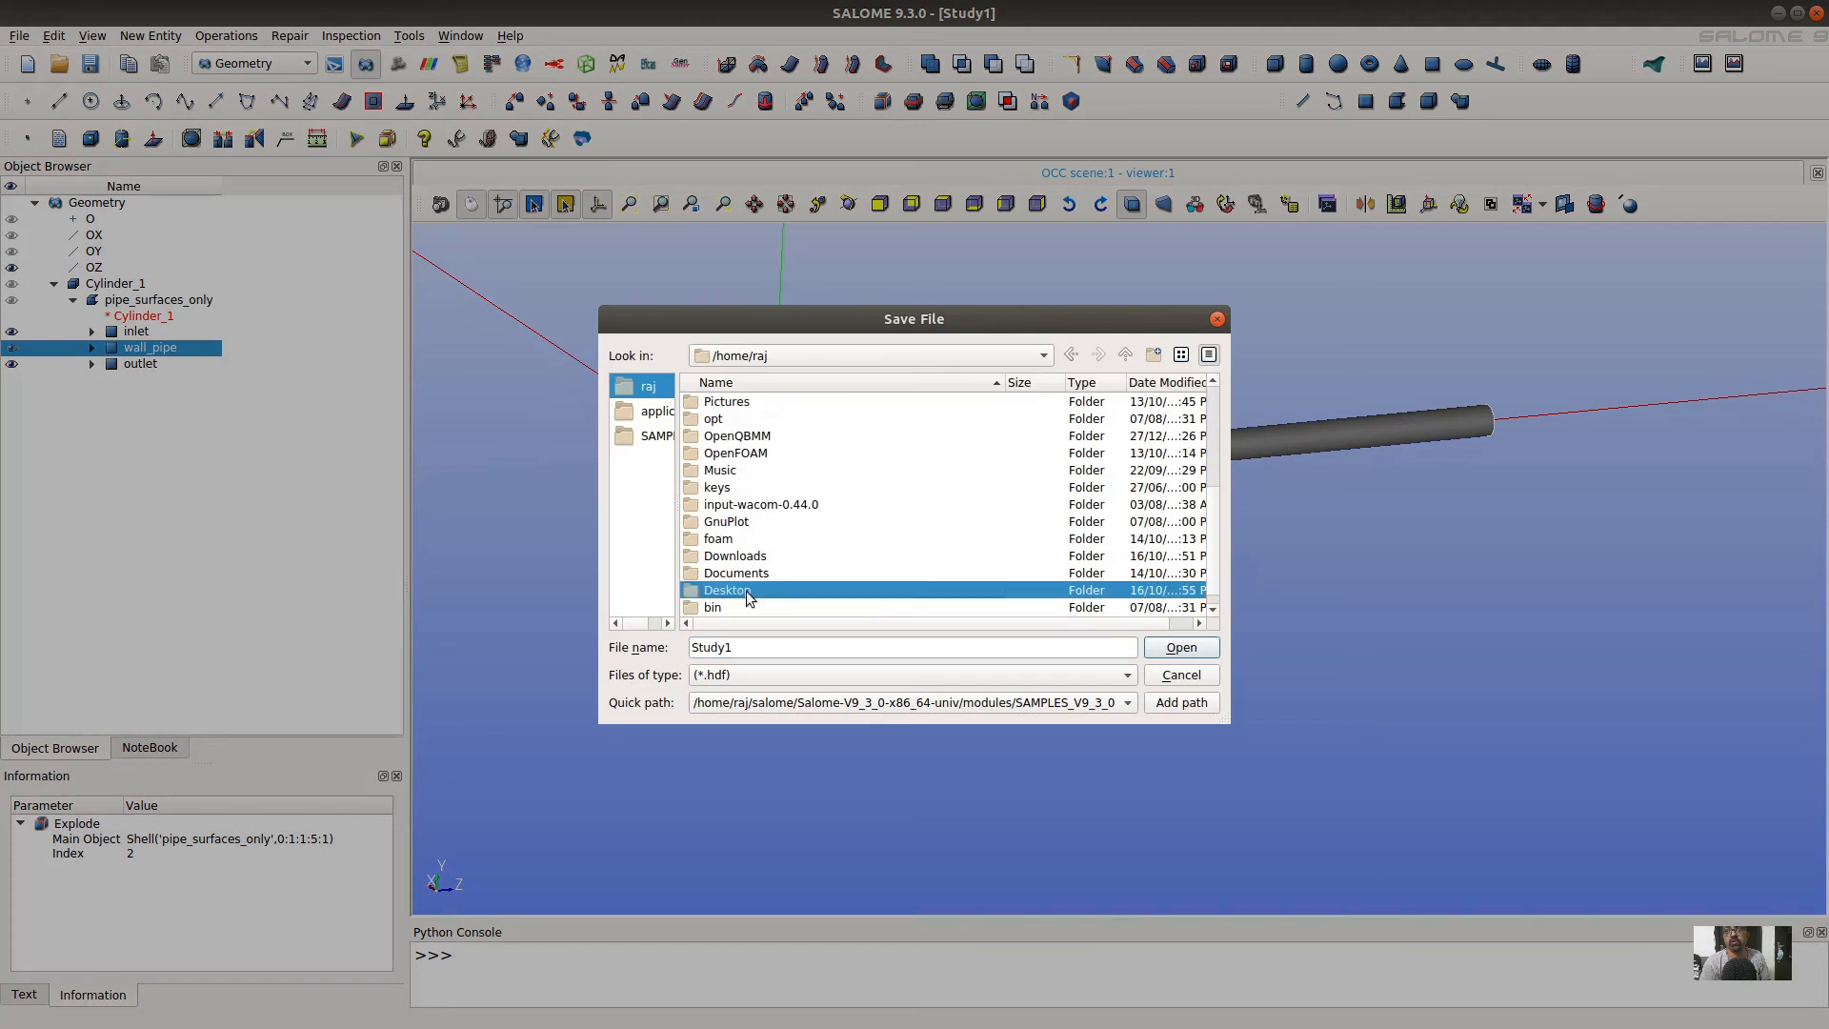
pyautogui.doubleClick(755, 504)
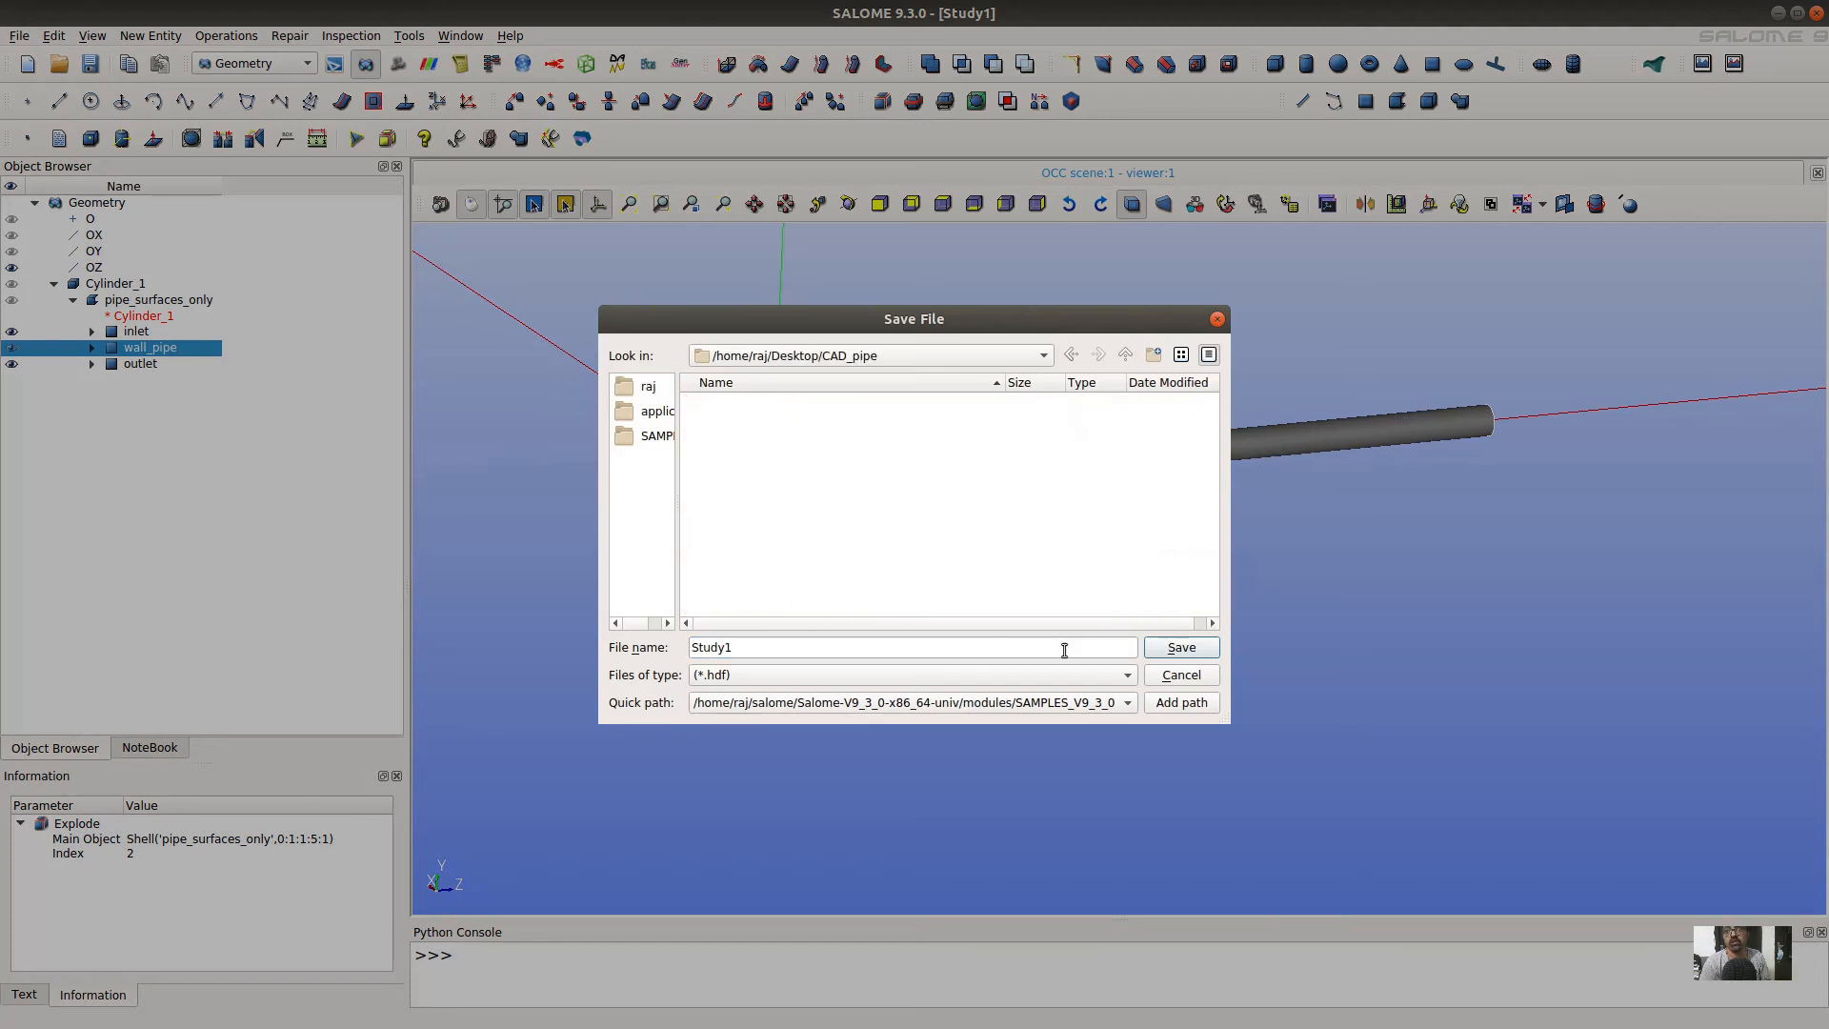
pyautogui.click(1170, 649)
# Export the inlet face in STL format as inlet.stl to the CAD_pipe folder.
pyautogui.moveTo(1241, 511)
pyautogui.keyDown('ctrl'); pyautogui.mouseDown(button='right')
pyautogui.moveTo(1294, 535)
pyautogui.moveTo(1241, 580)
pyautogui.moveTo(829, 514)
pyautogui.moveTo(998, 478)
pyautogui.mouseUp(button='right'); pyautogui.keyUp('ctrl')
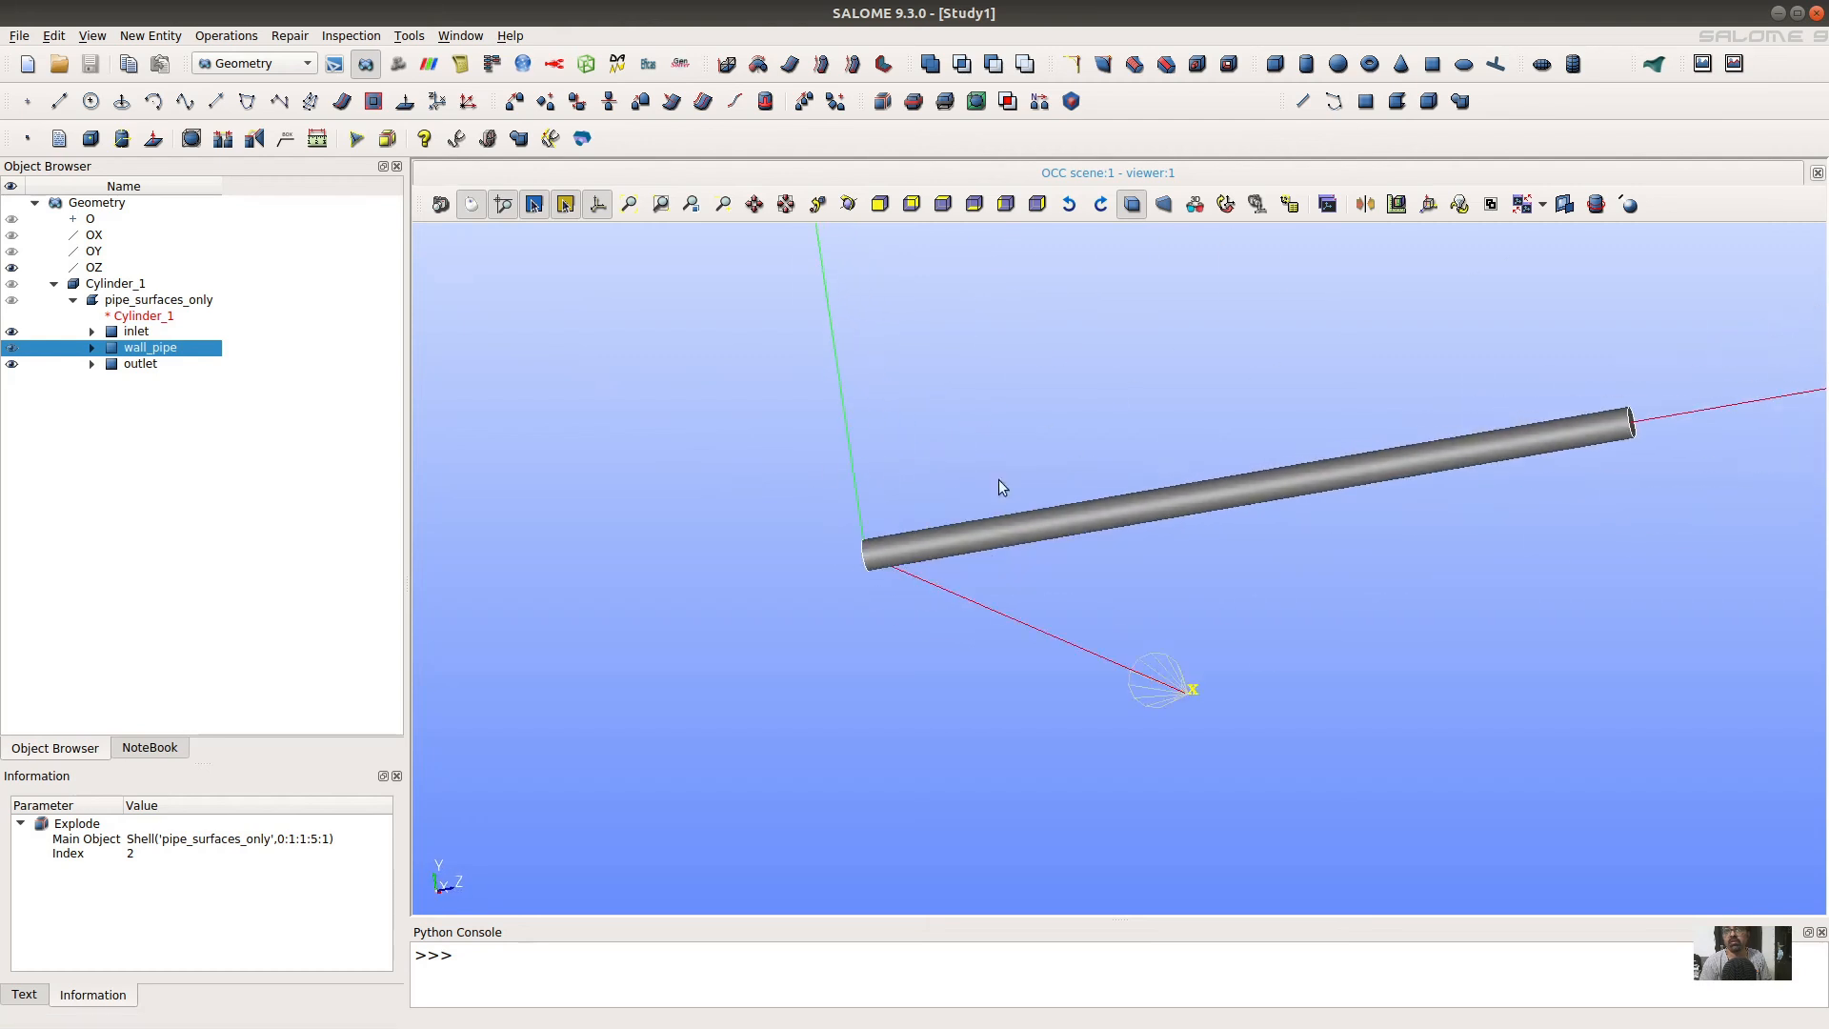
pyautogui.click(131, 331)
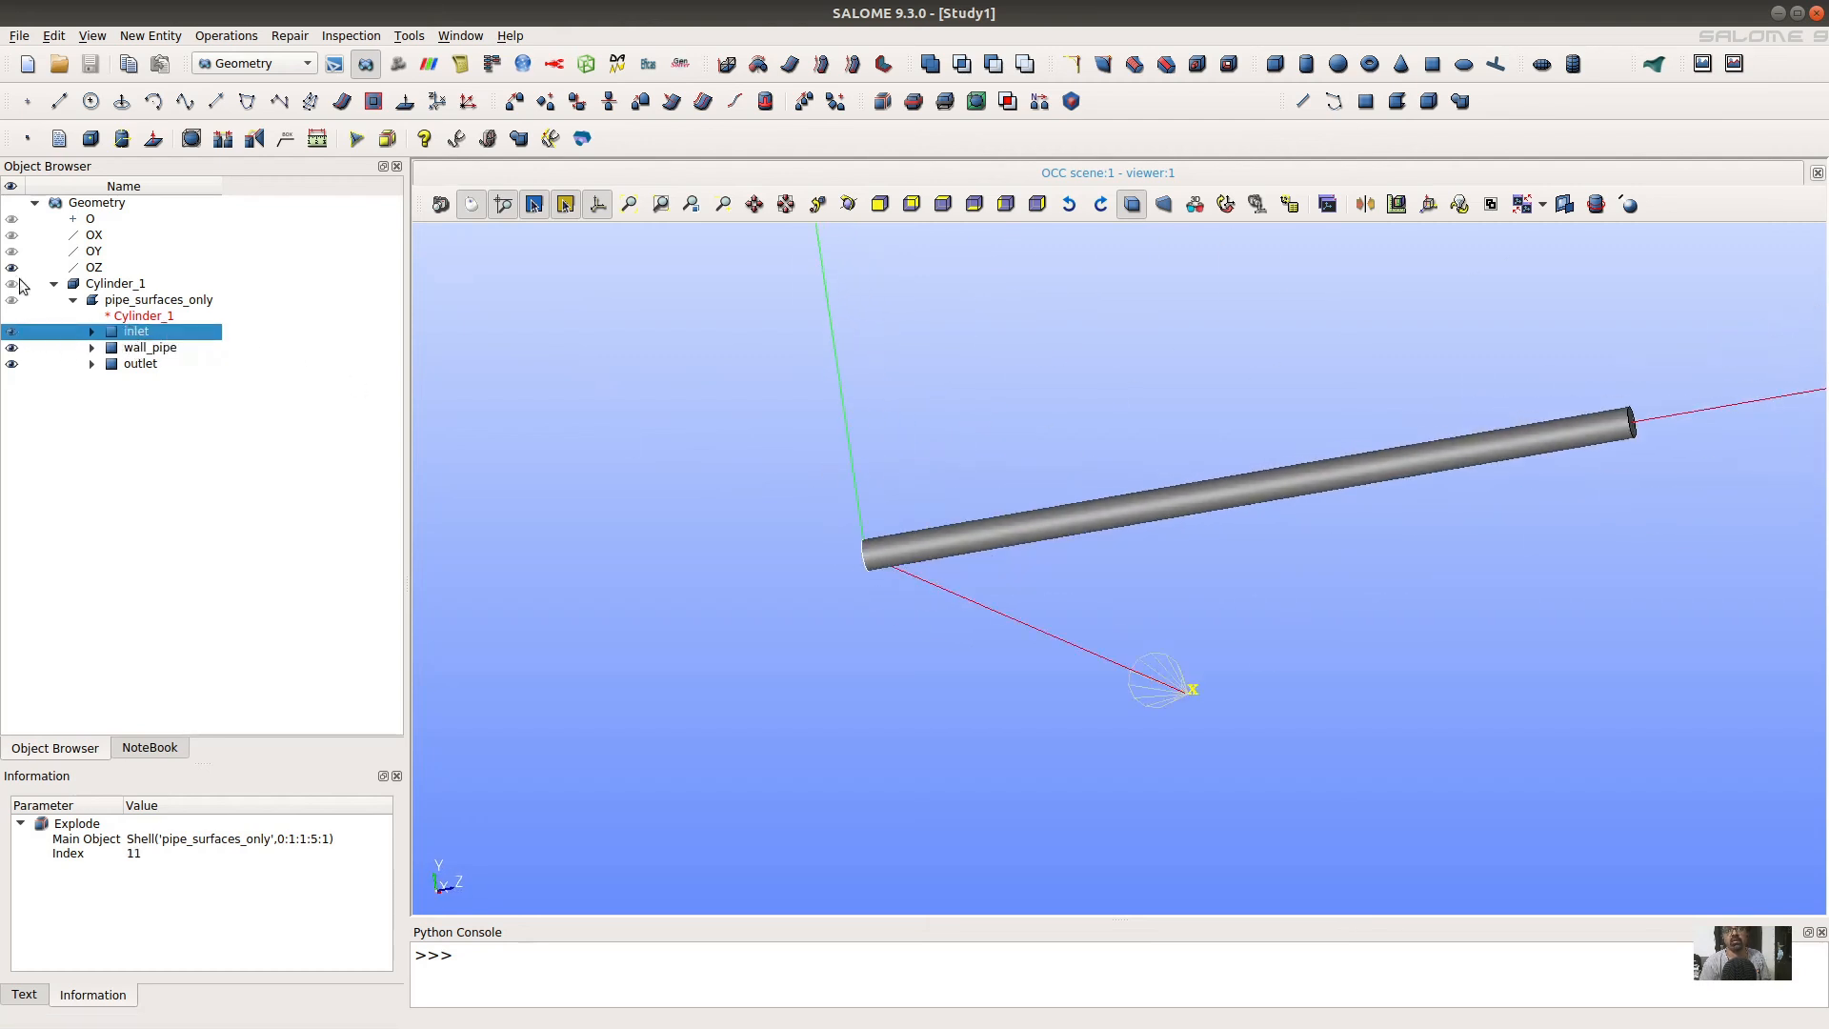
pyautogui.click(20, 36)
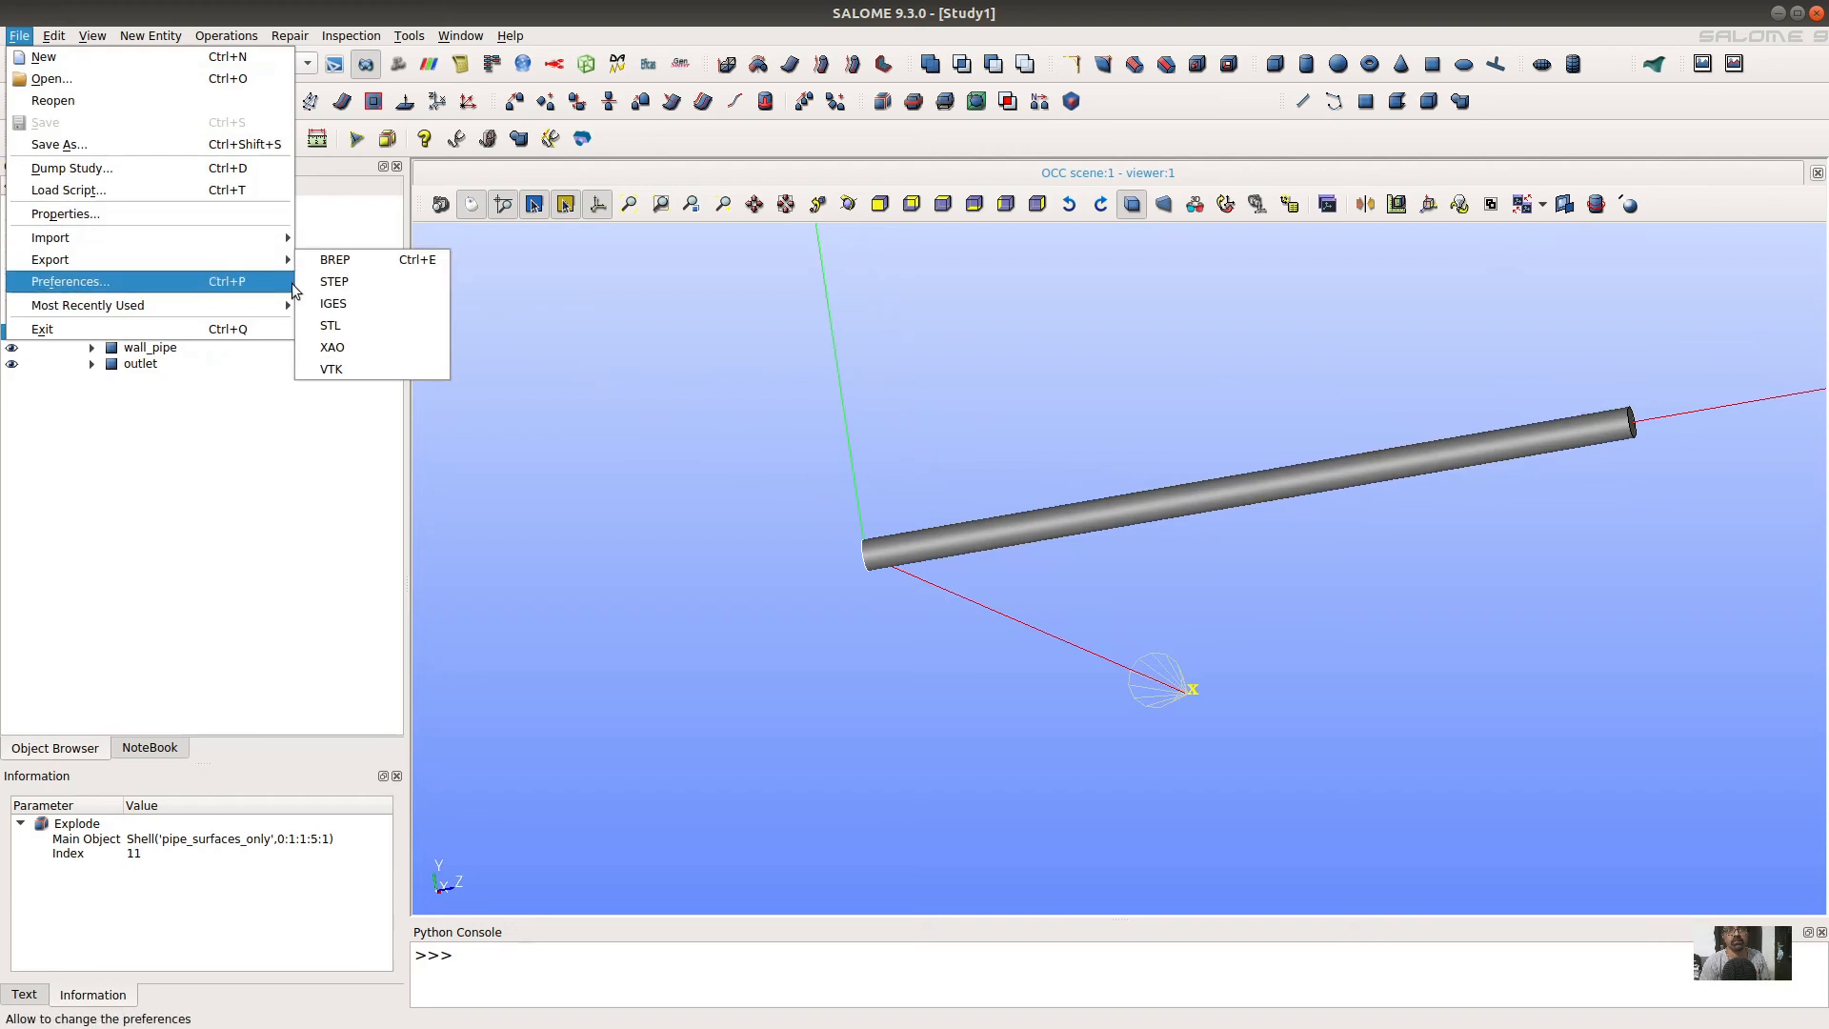
pyautogui.click(353, 320)
pyautogui.click(1183, 618)
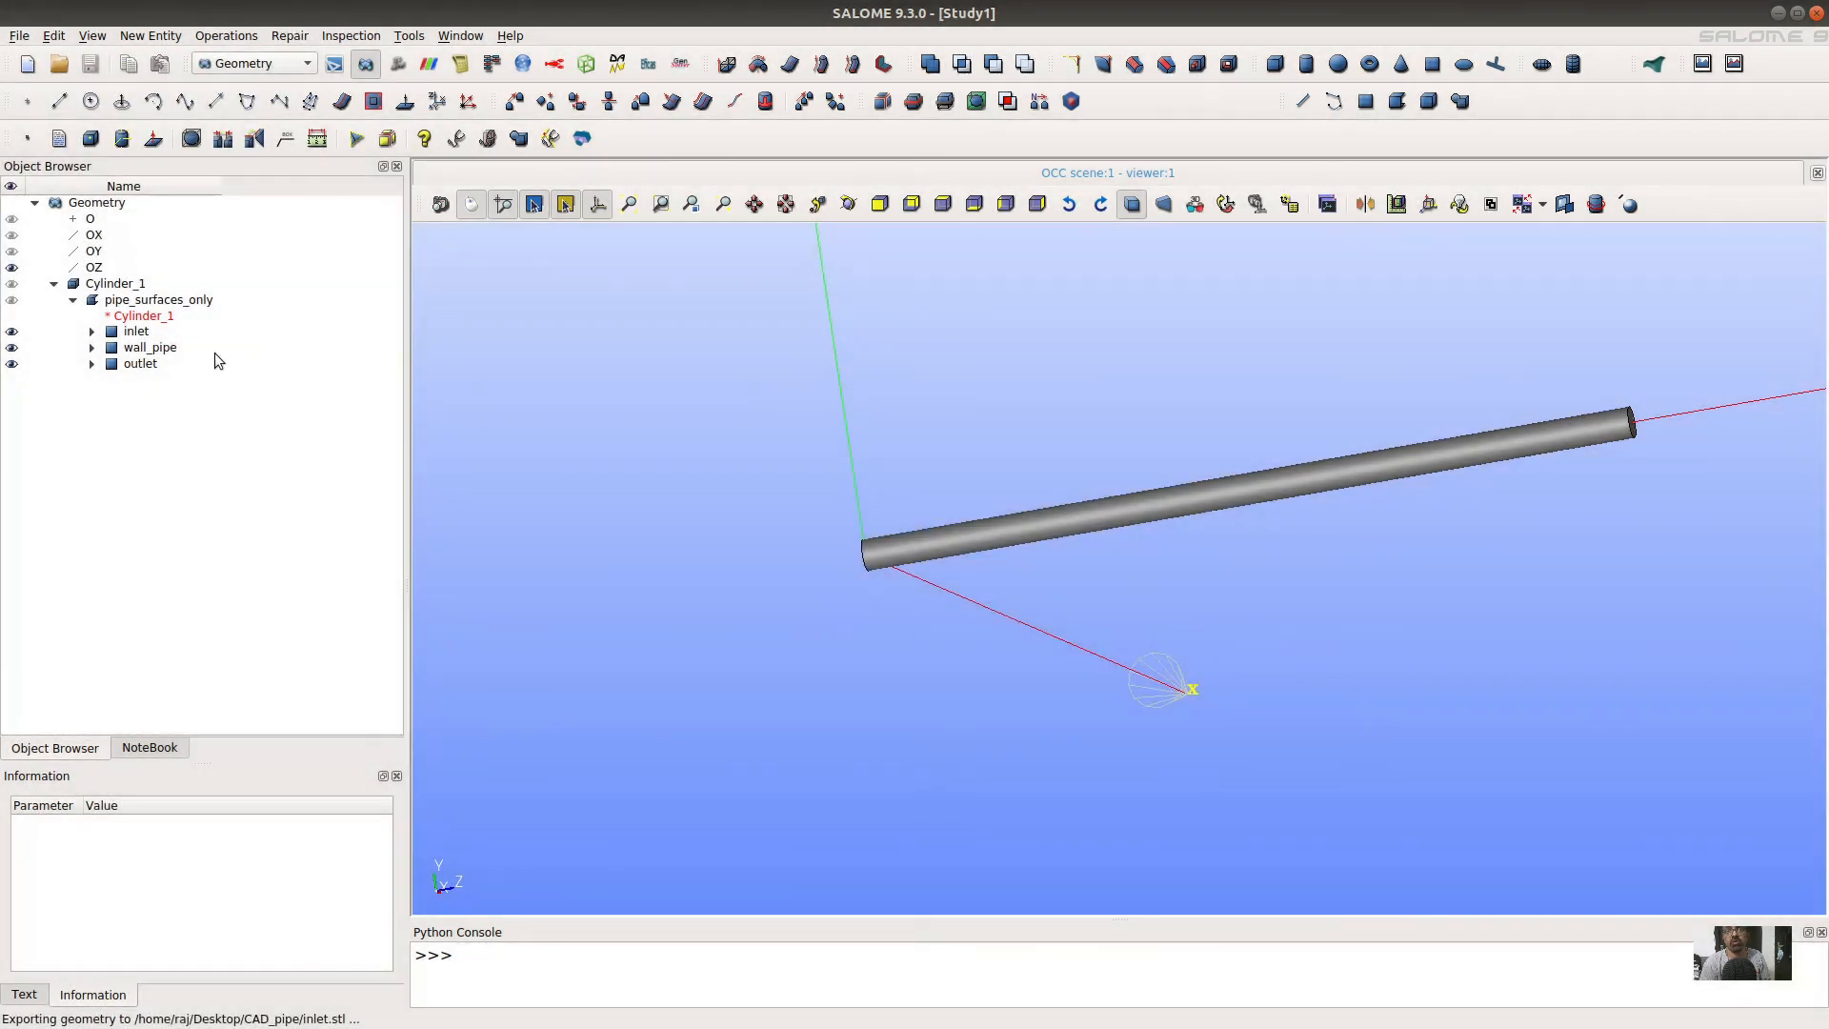
# Export the wall_pipe face in STL format as wall_pipe.stl to the CAD_pipe folder.
pyautogui.click(167, 349)
pyautogui.click(17, 37)
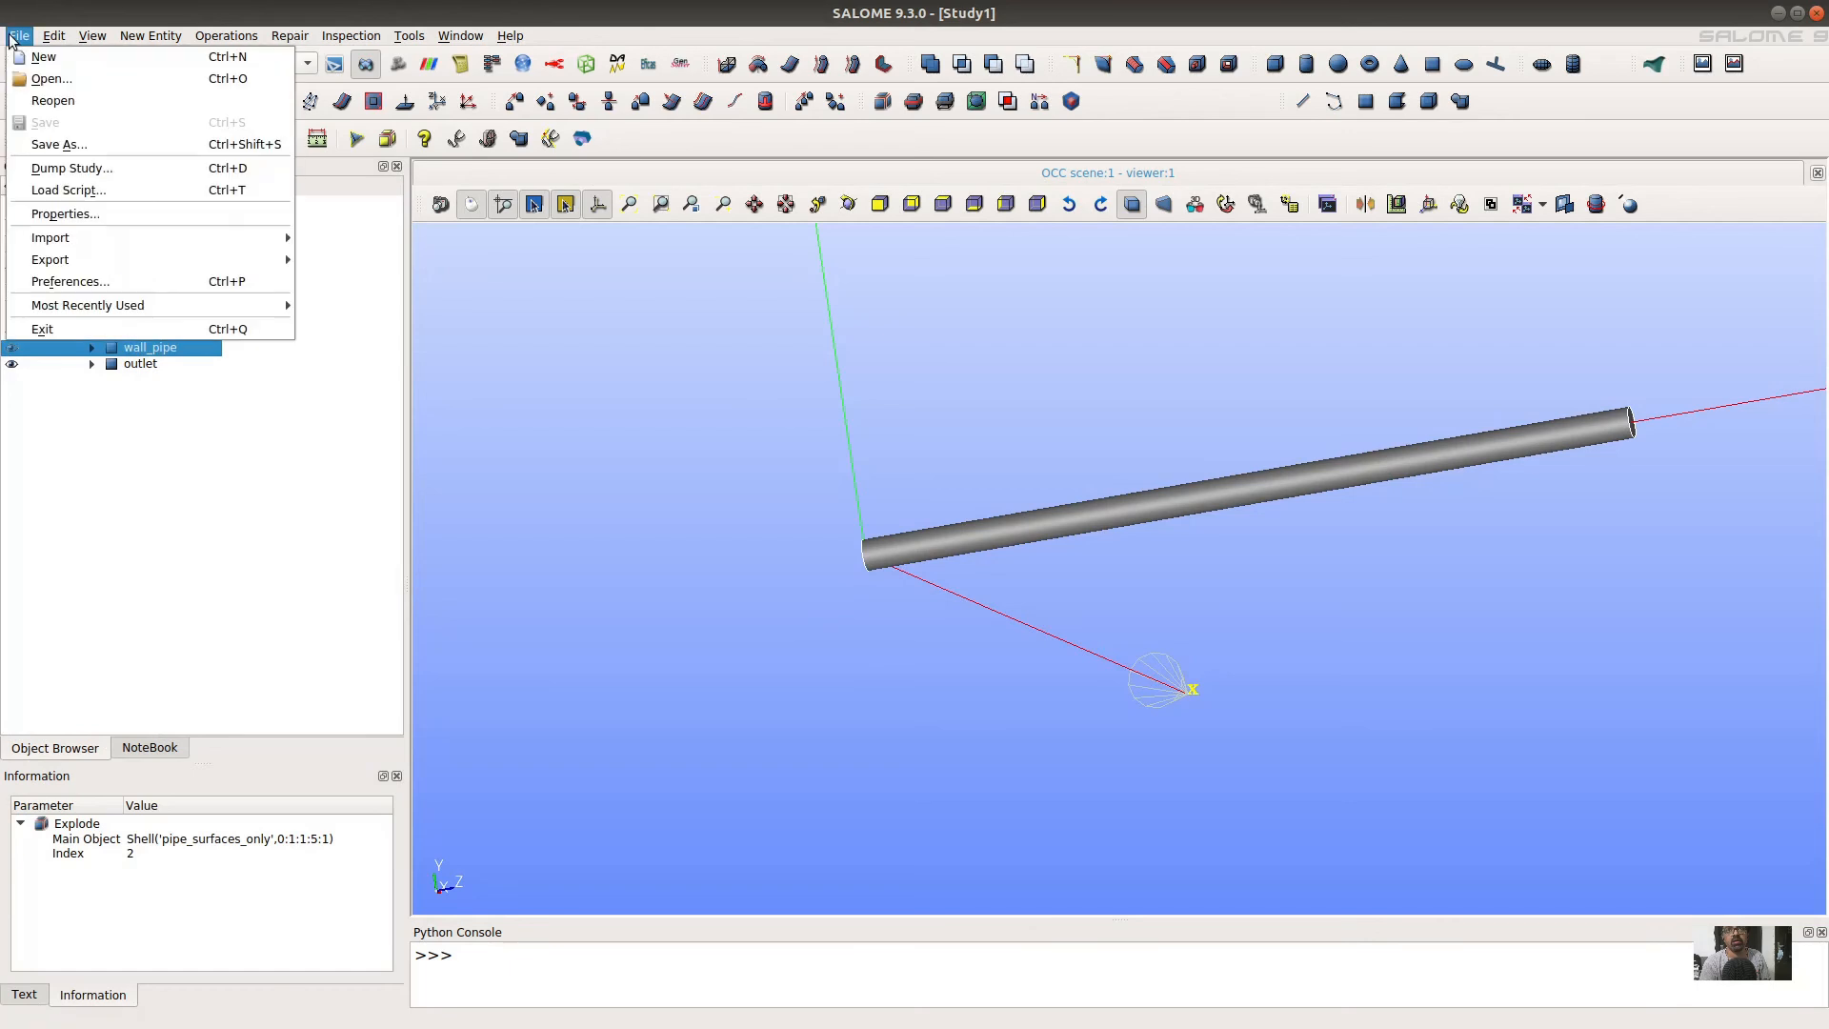
pyautogui.moveTo(122, 257)
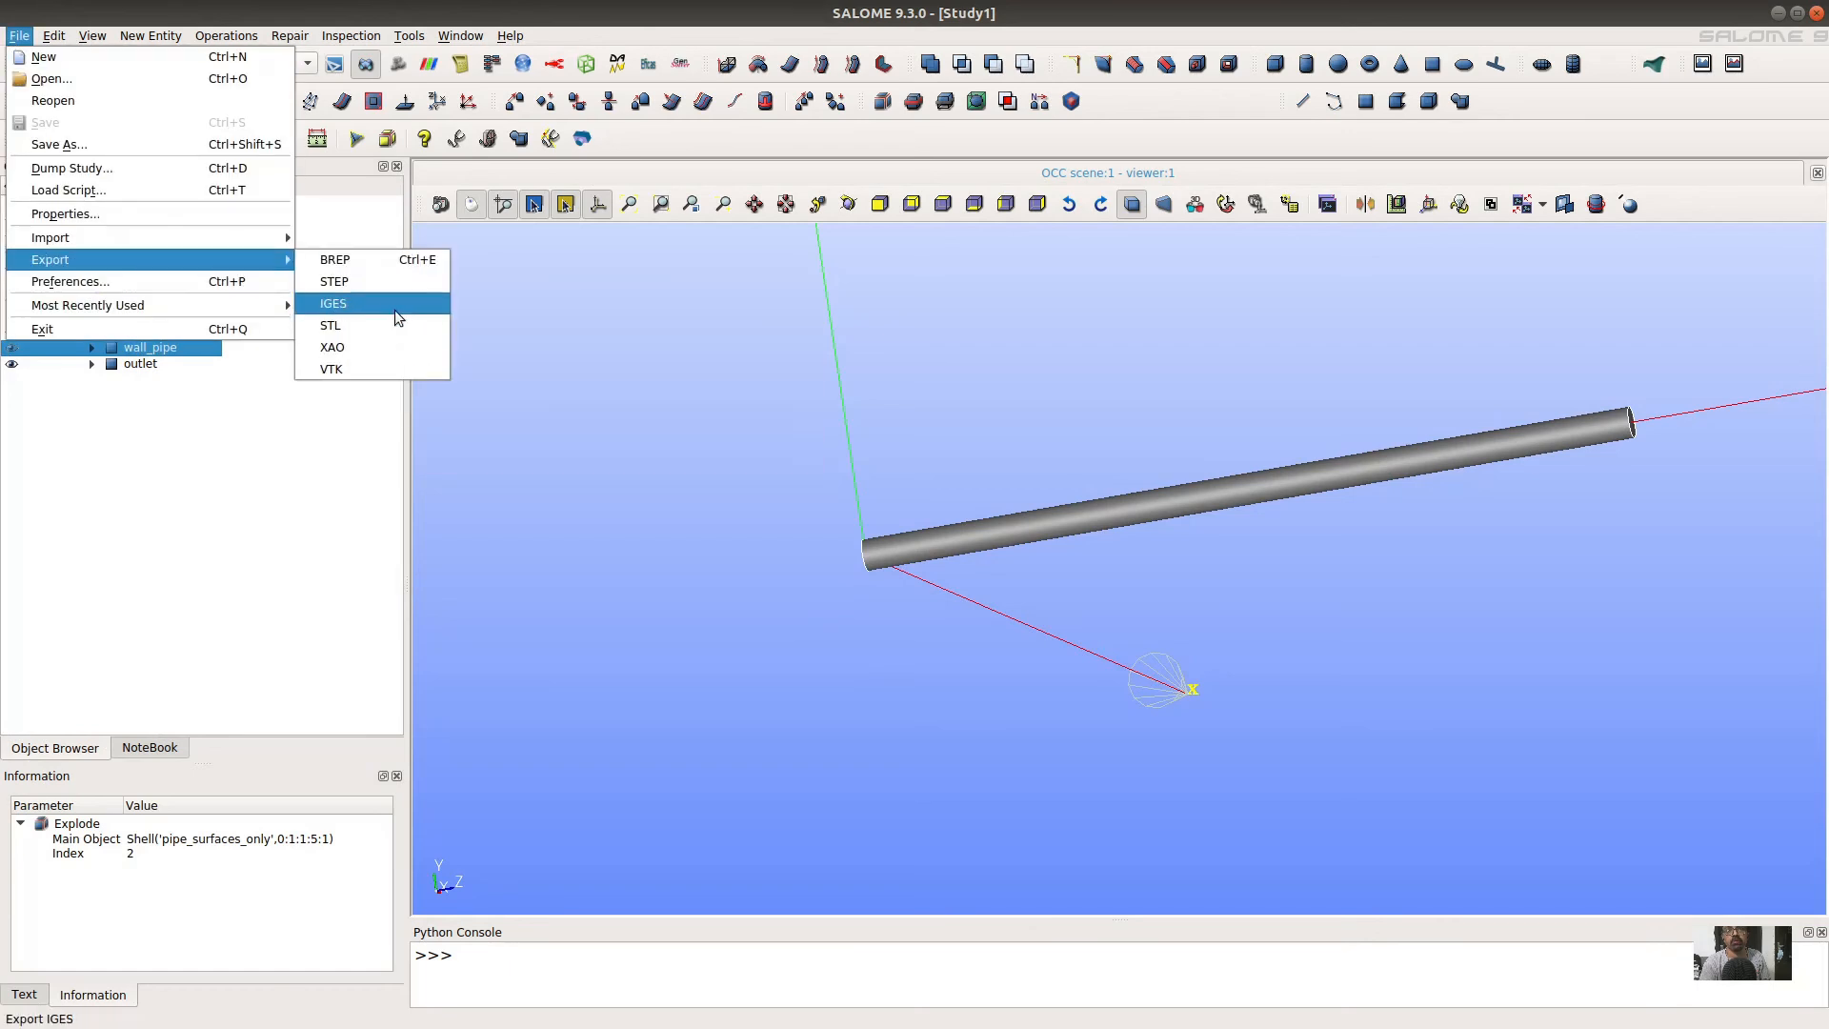
pyautogui.click(362, 324)
pyautogui.click(1196, 620)
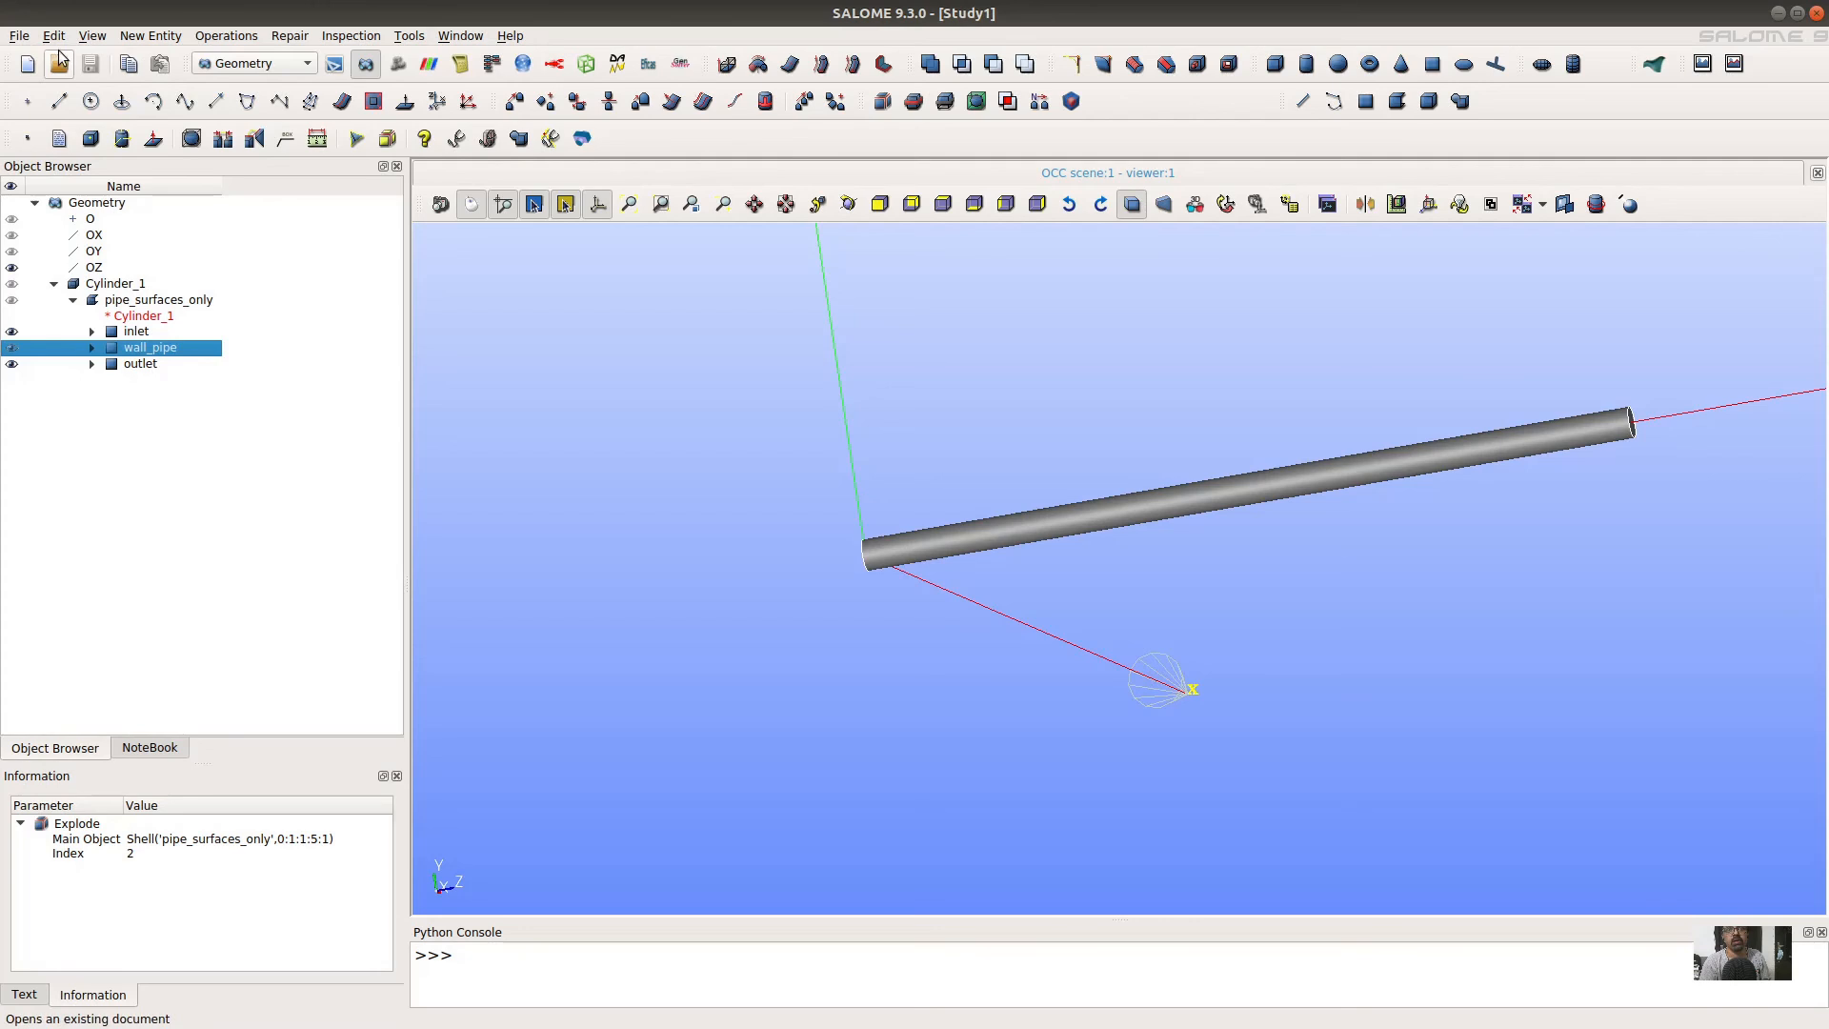
pyautogui.click(19, 35)
pyautogui.moveTo(70, 259)
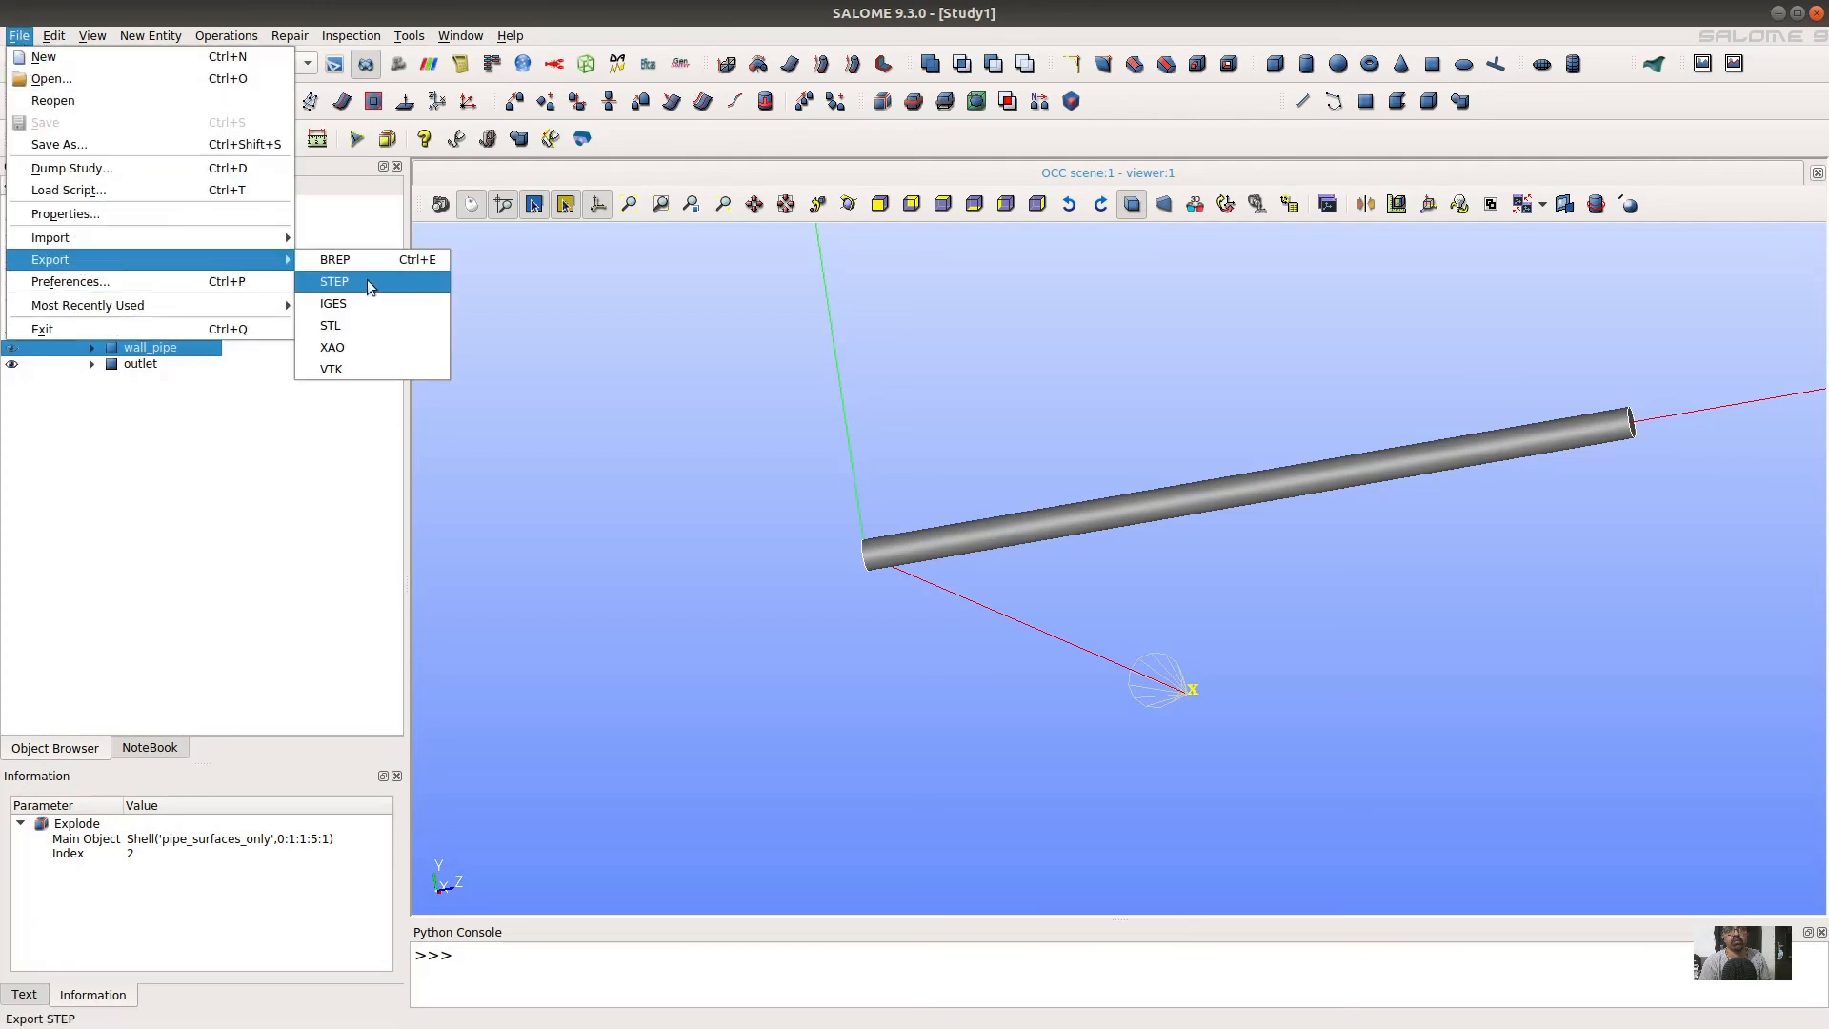
pyautogui.click(374, 324)
pyautogui.click(1169, 619)
pyautogui.click(1091, 555)
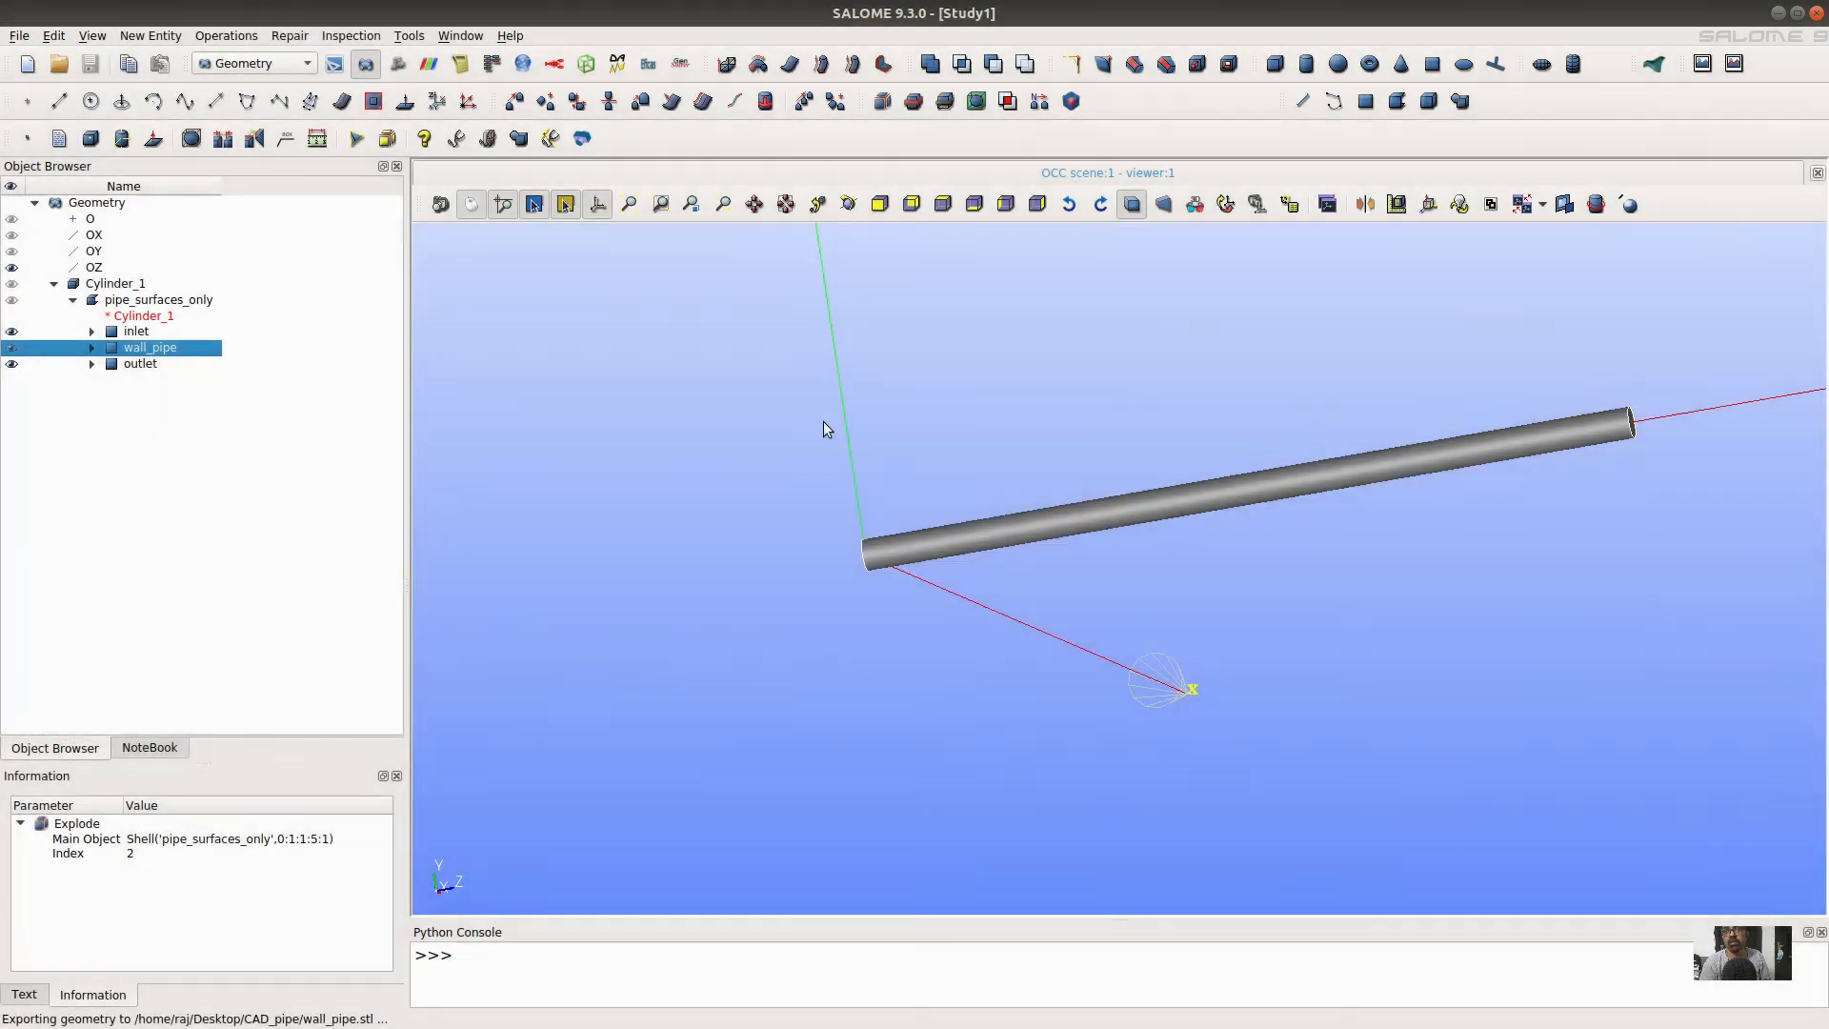
# Export the outlet face in STL format as outlet.stl to the CAD_pipe folder.
pyautogui.click(145, 365)
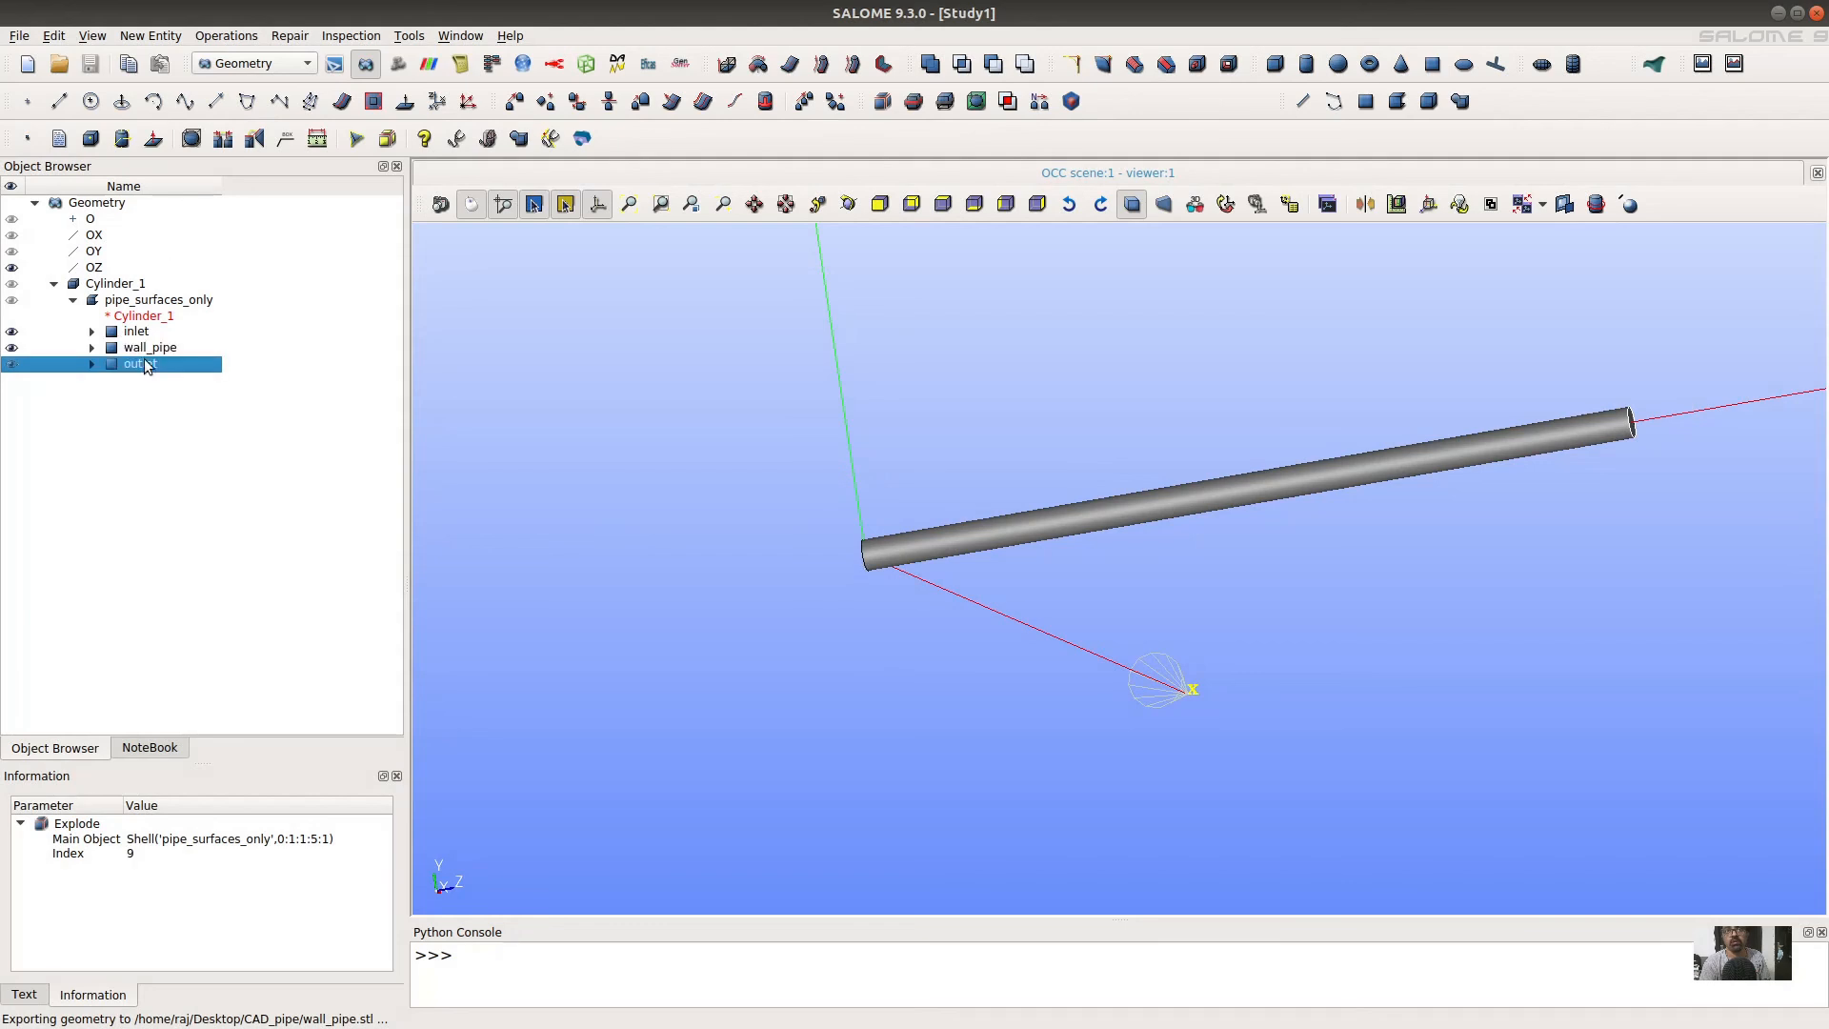
pyautogui.click(19, 36)
pyautogui.moveTo(276, 259)
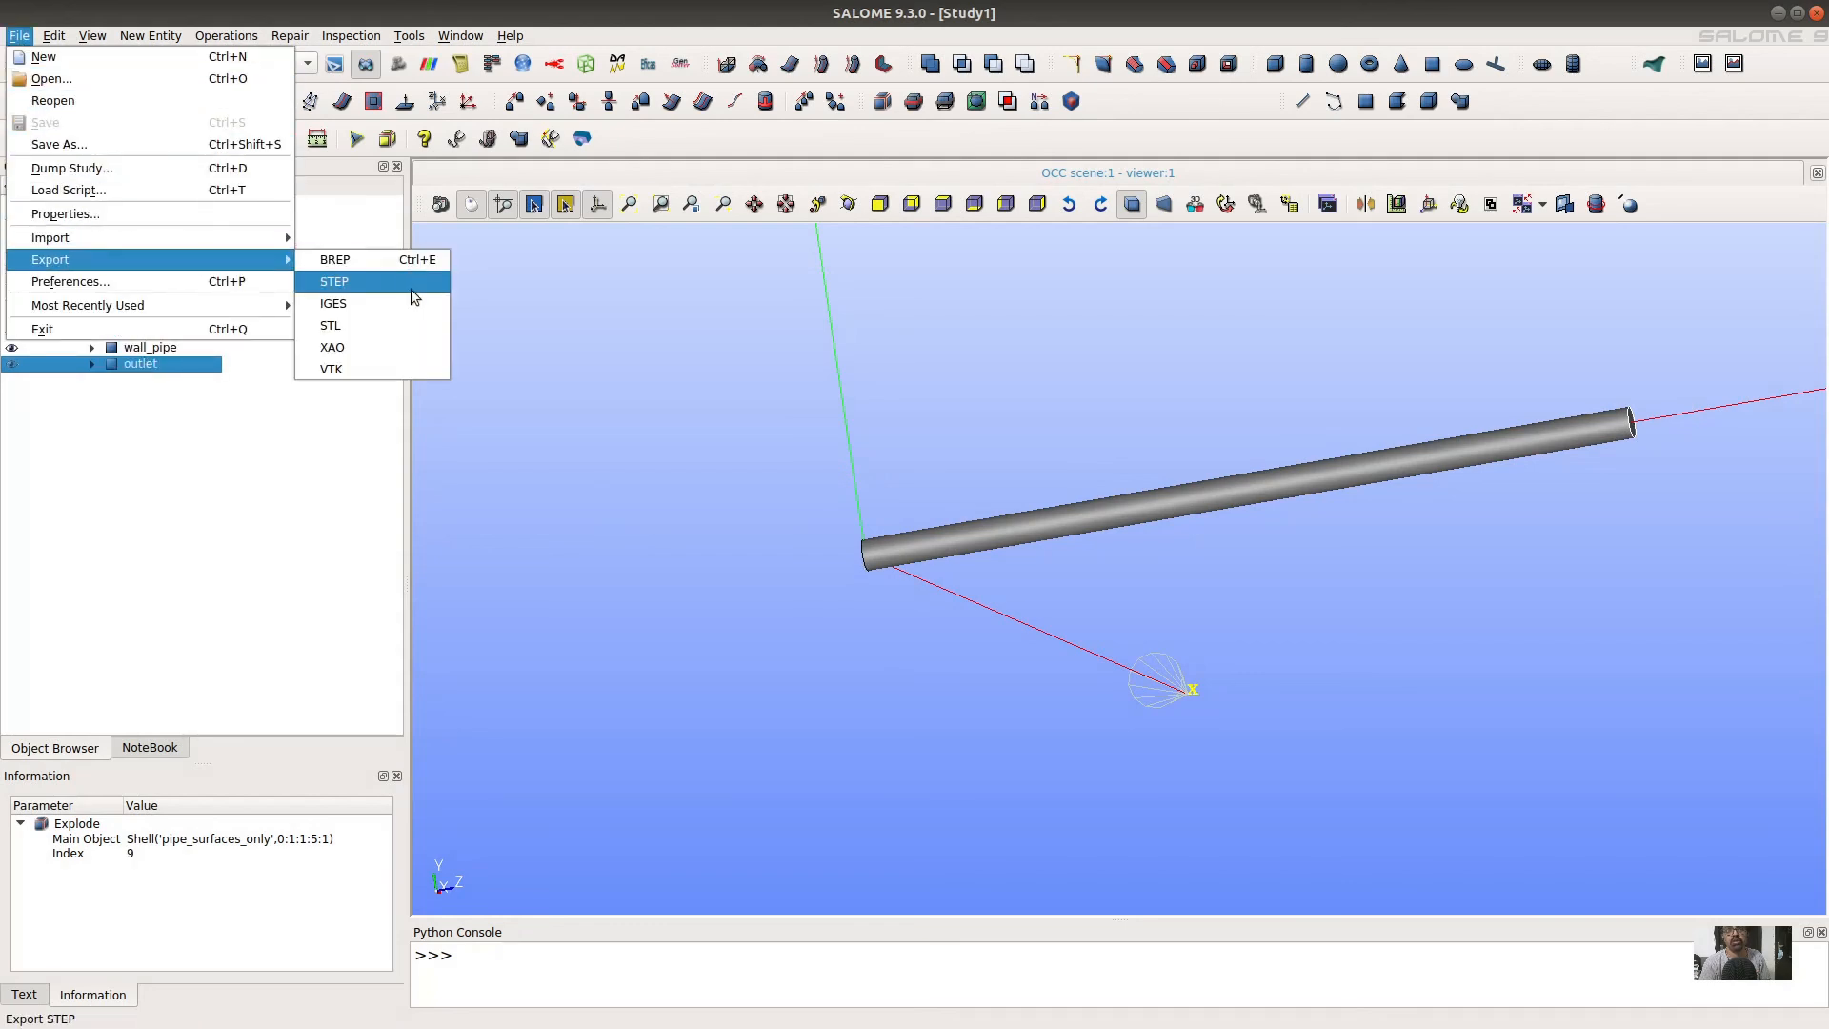
pyautogui.click(381, 325)
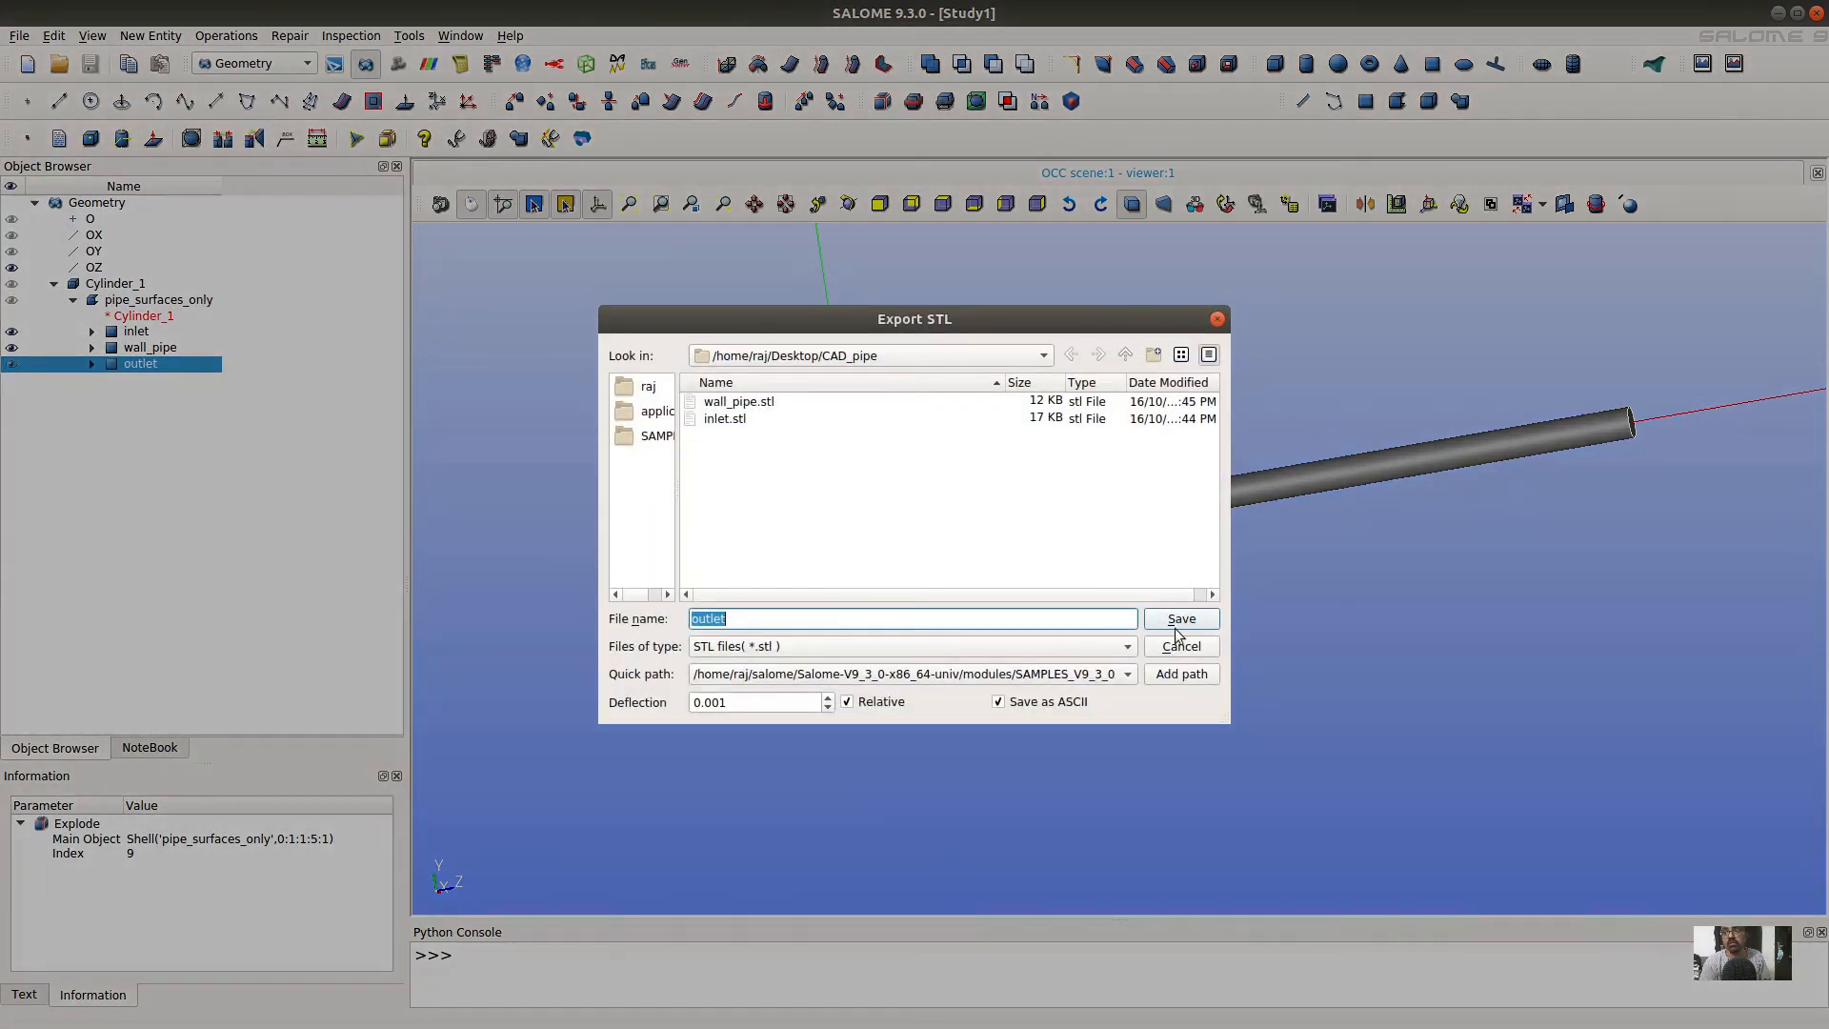
pyautogui.click(1177, 621)
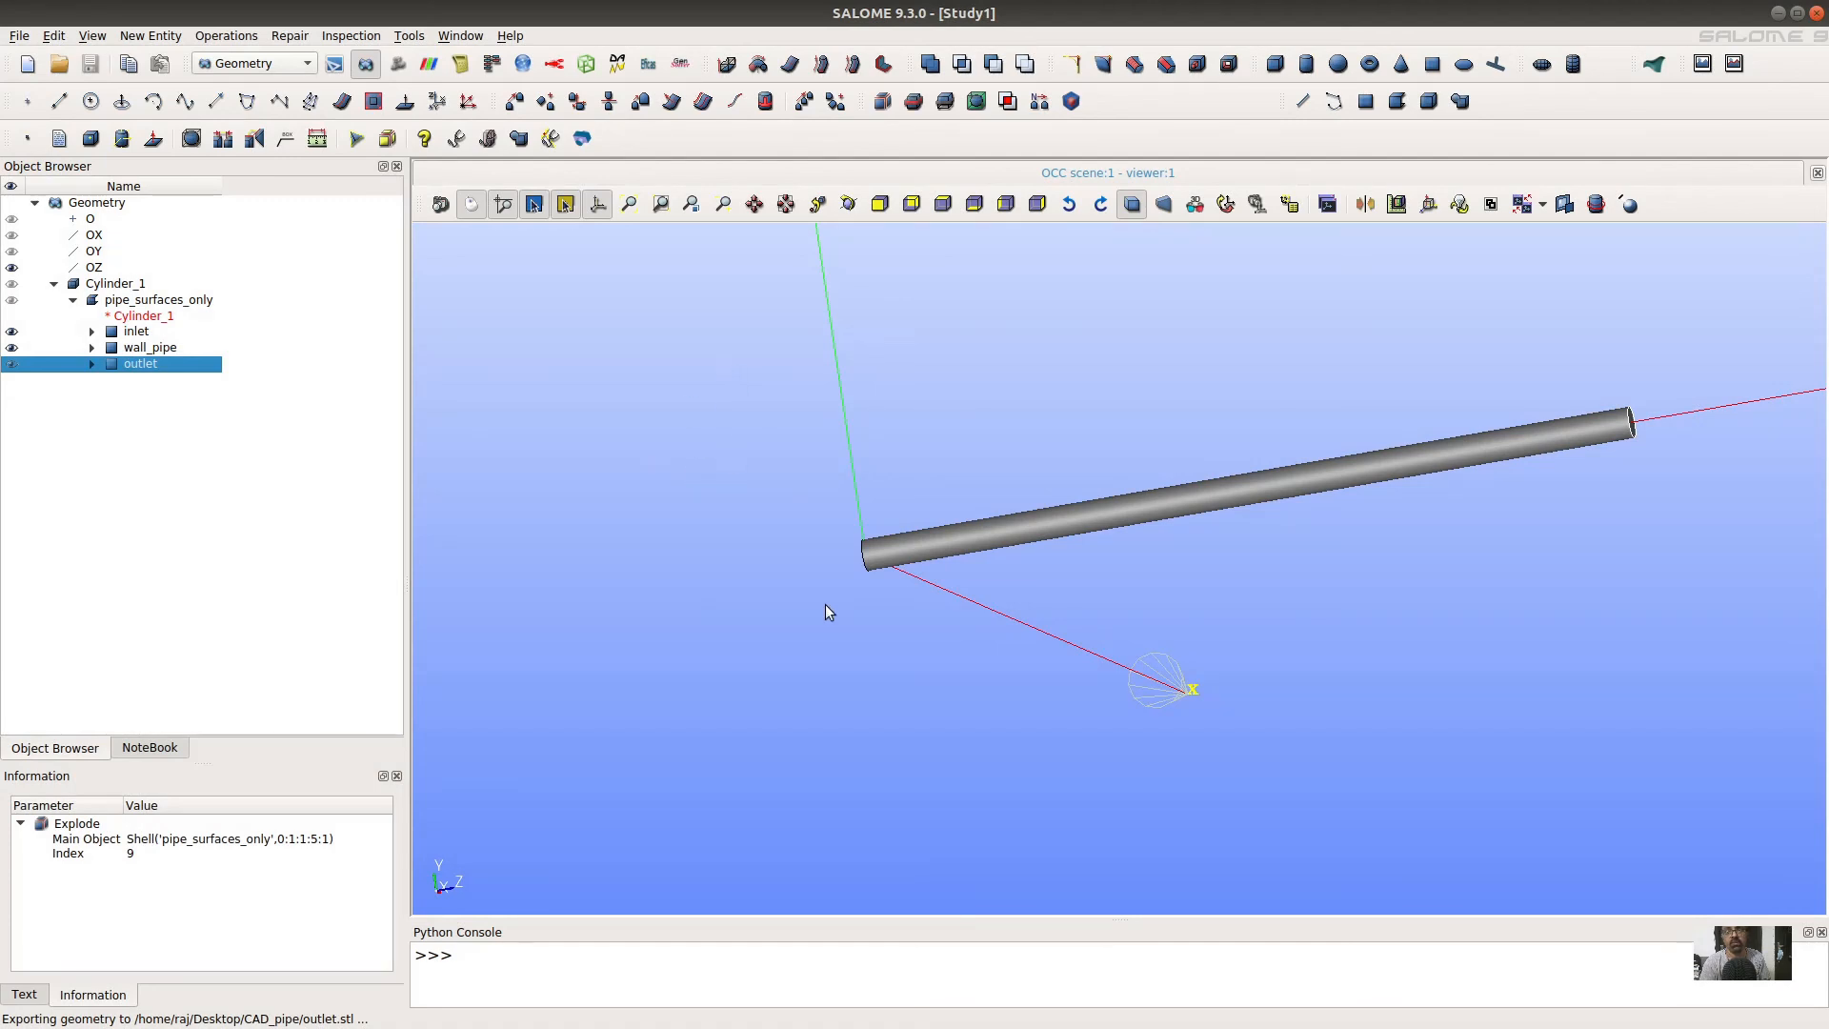
pyautogui.keyDown('ctrl'); pyautogui.moveTo(964, 682); pyautogui.dragTo(955, 562, button='right'); pyautogui.keyUp('ctrl')
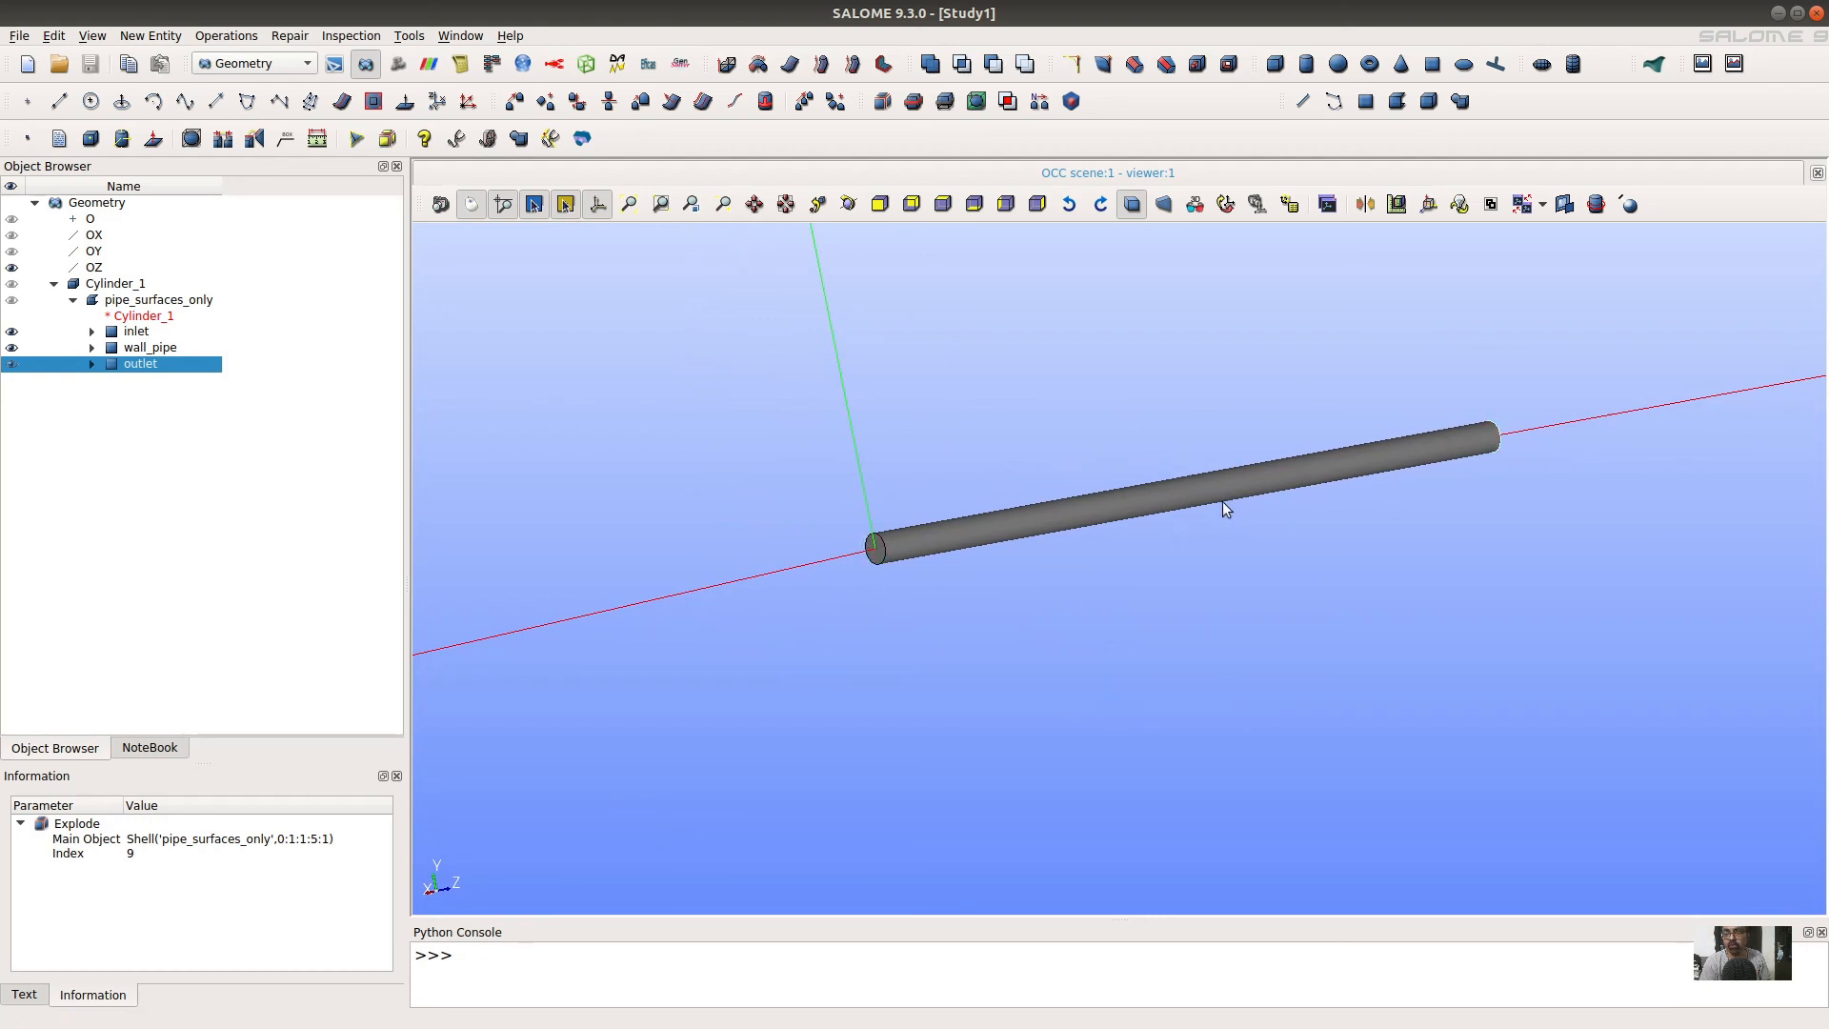
pyautogui.moveTo(1478, 499); pyautogui.dragTo(1103, 531)
pyautogui.scroll(-1, 1103, 532)
pyautogui.scroll(-4, 1103, 530)
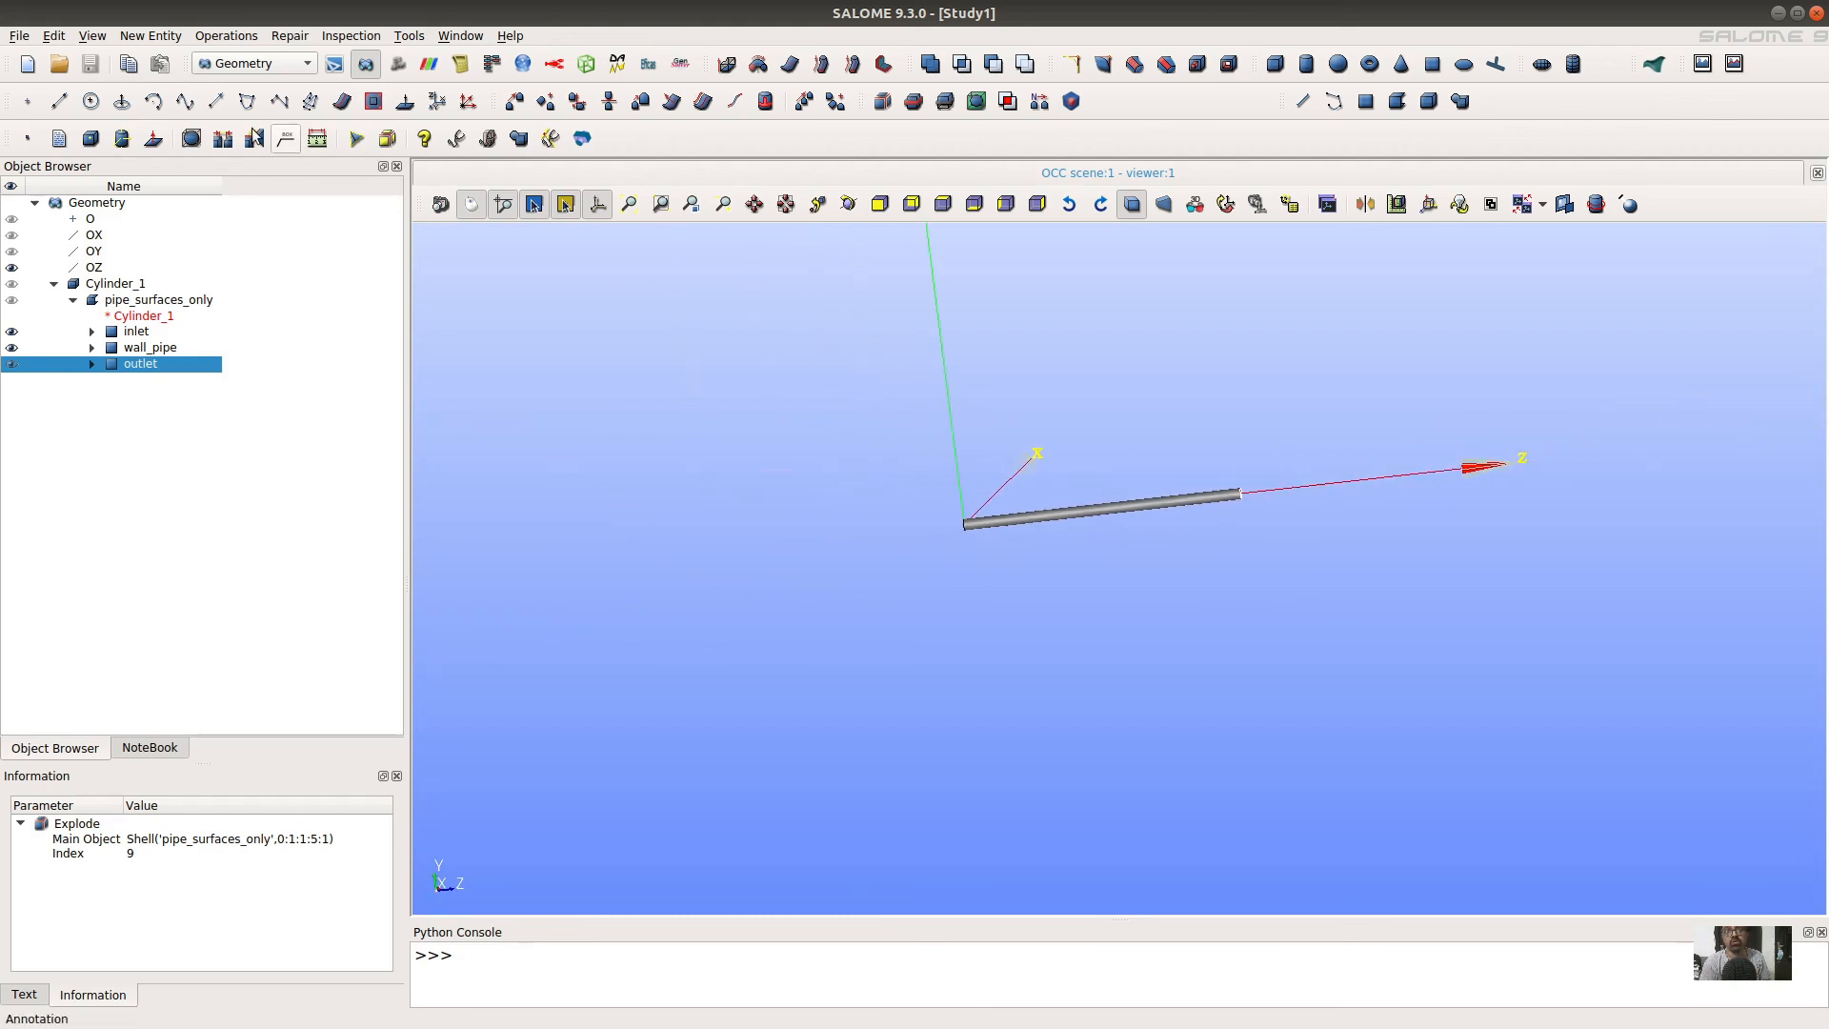